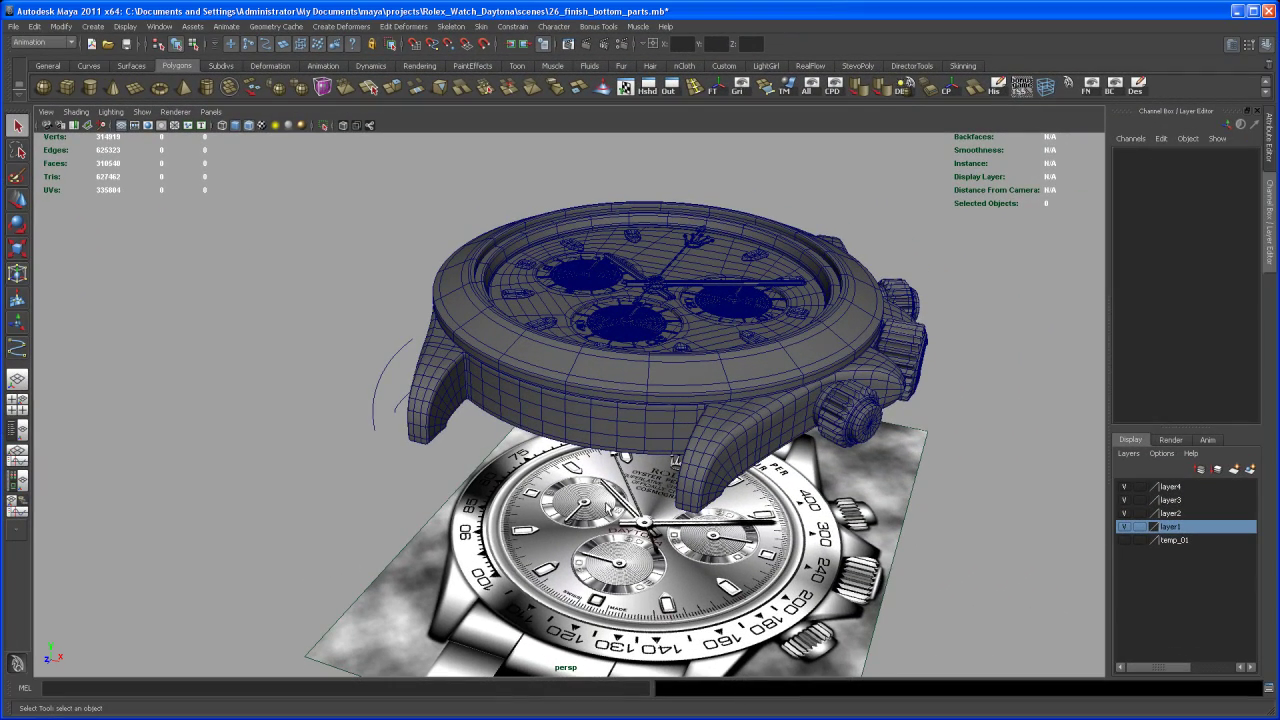
Delete the two leftover arc curves floating beside the front lug of the watch case.
left_click_drag(601, 516, 614, 482, "alt")
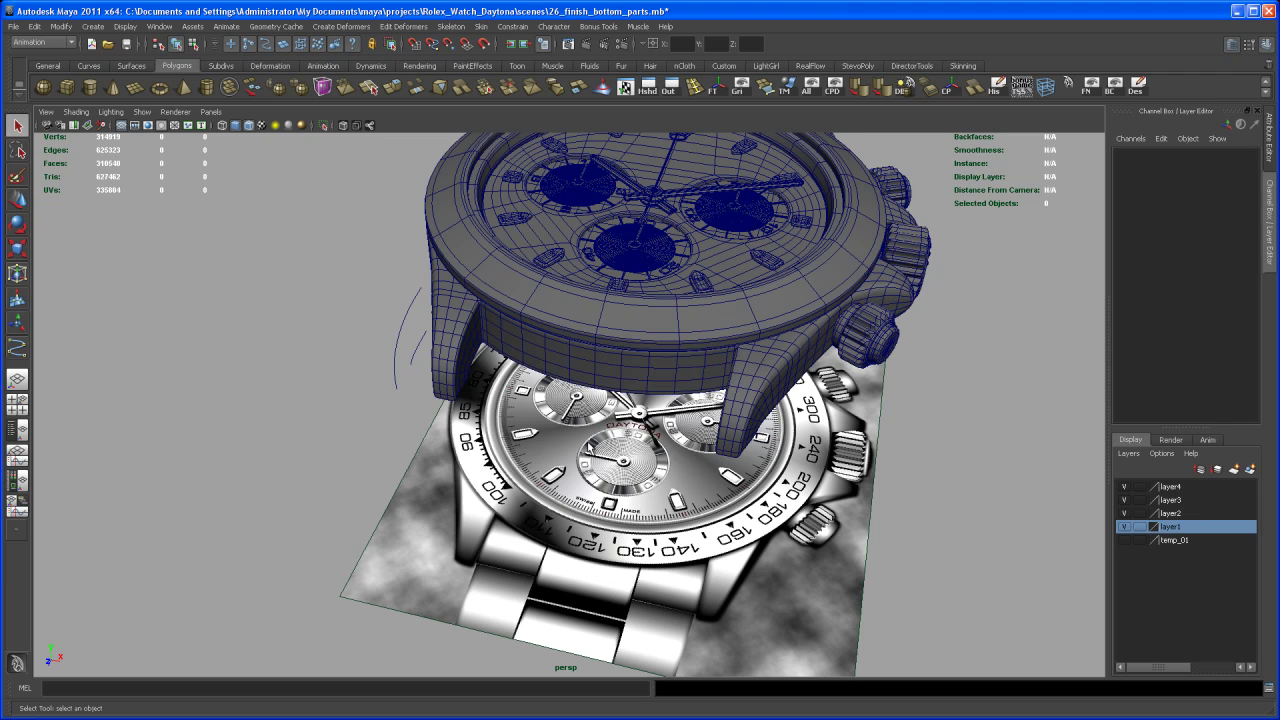
left_click_drag(590, 447, 558, 441, "alt")
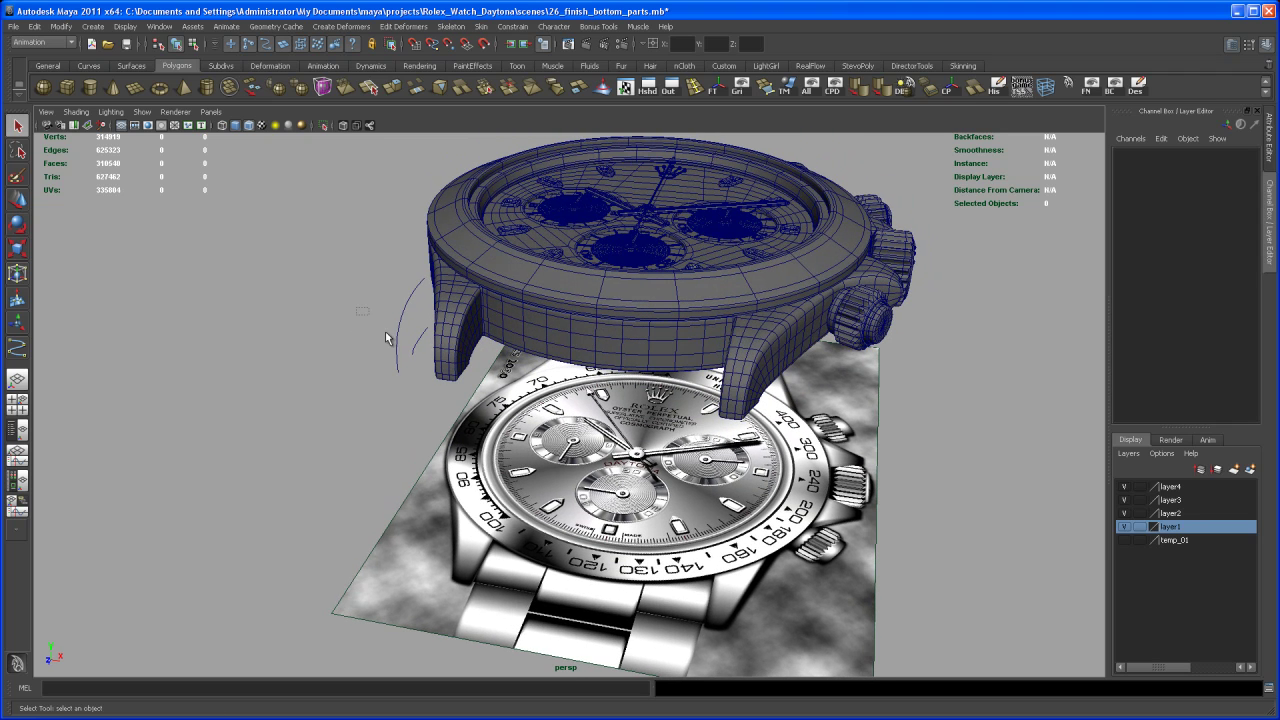
left_click_drag(417, 370, 391, 335)
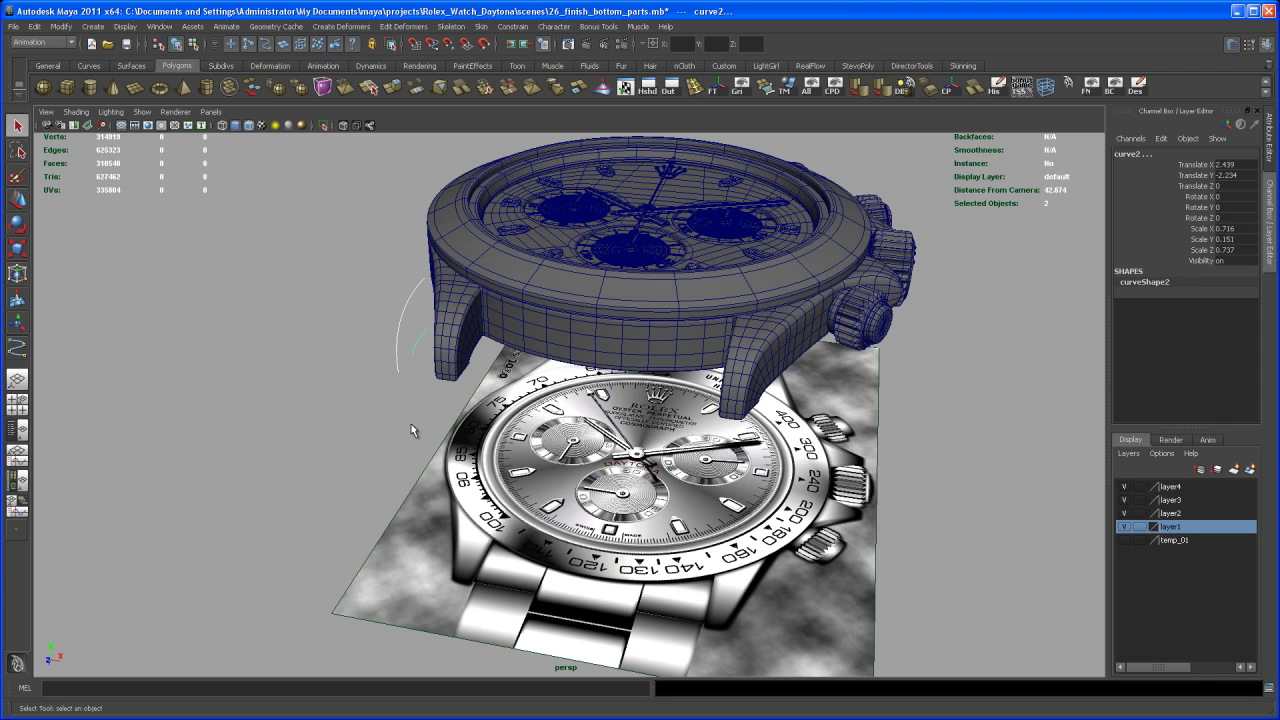
left_click(404, 415)
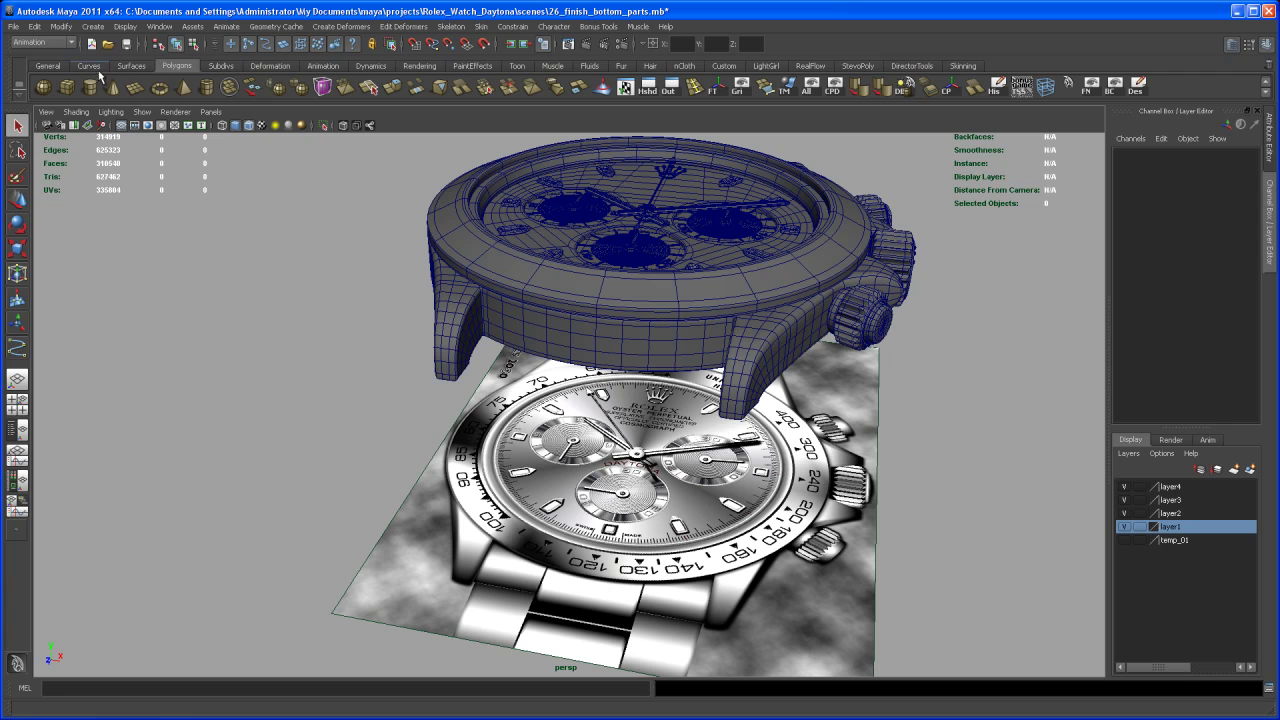
In the side view, start a CV curve at the case's upper edge beneath the bezel and run it outward above the lug.
left_click(96, 27)
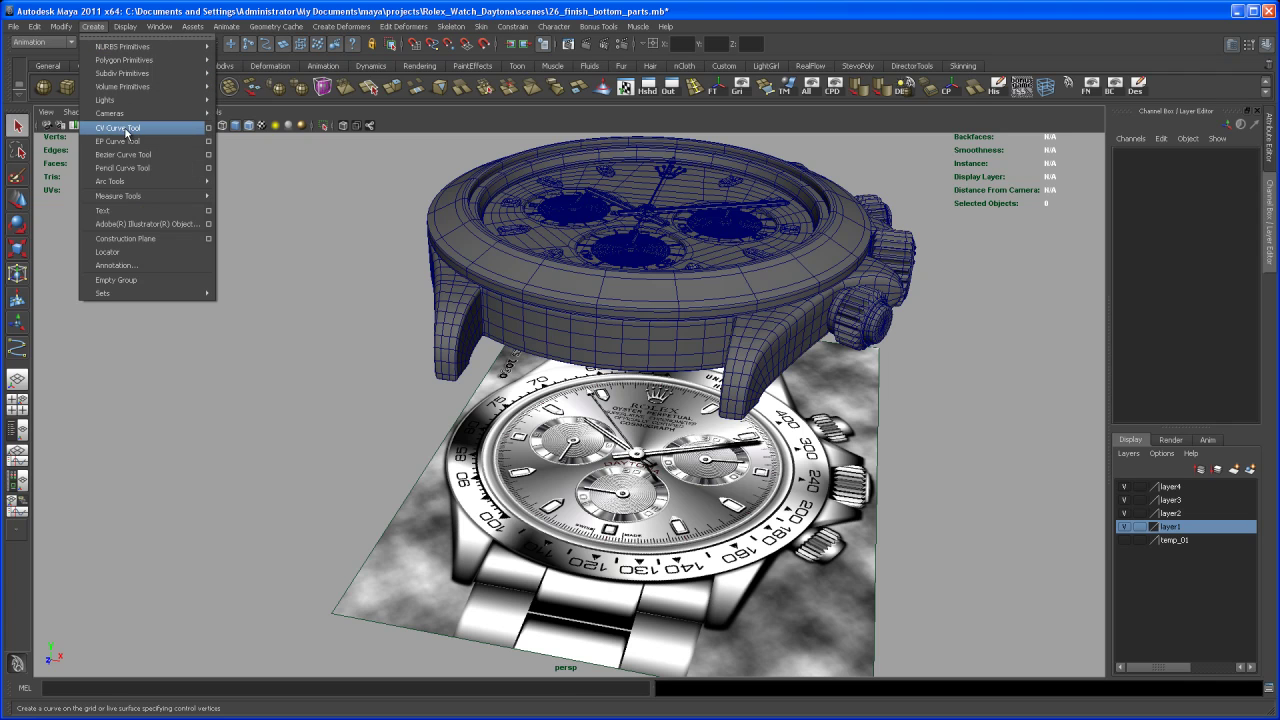
left_click(118, 128)
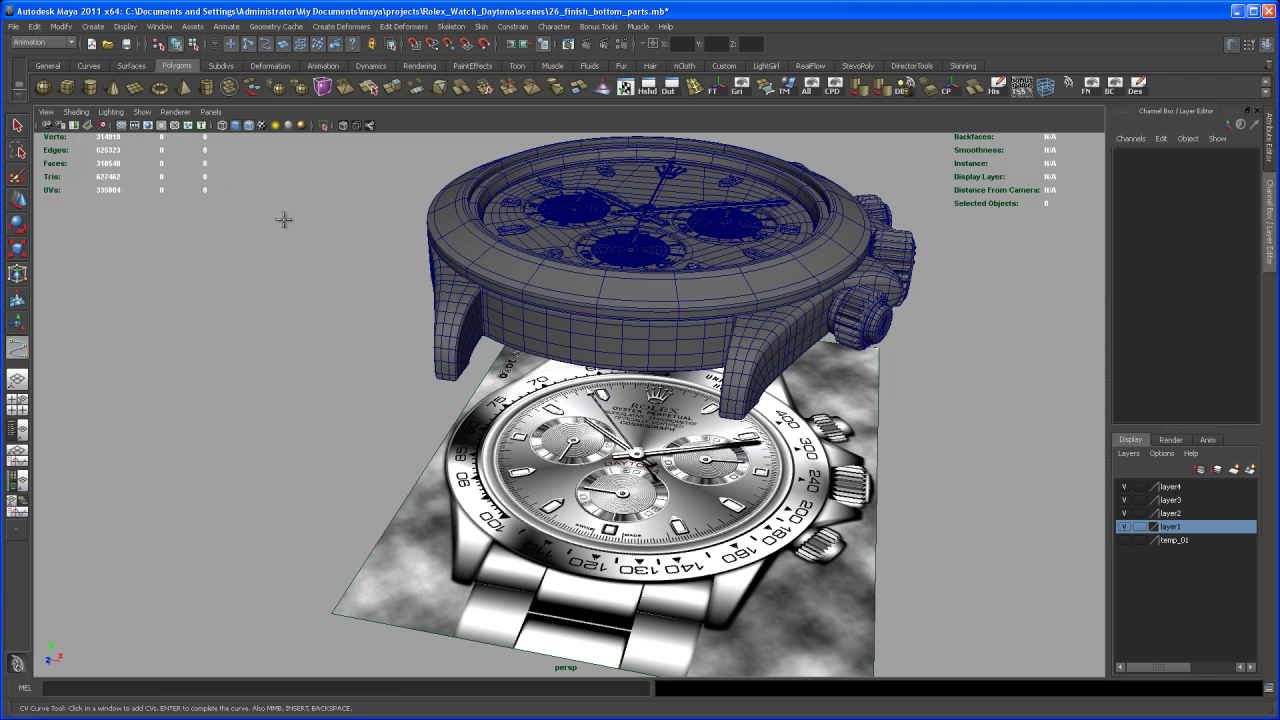
key("space")
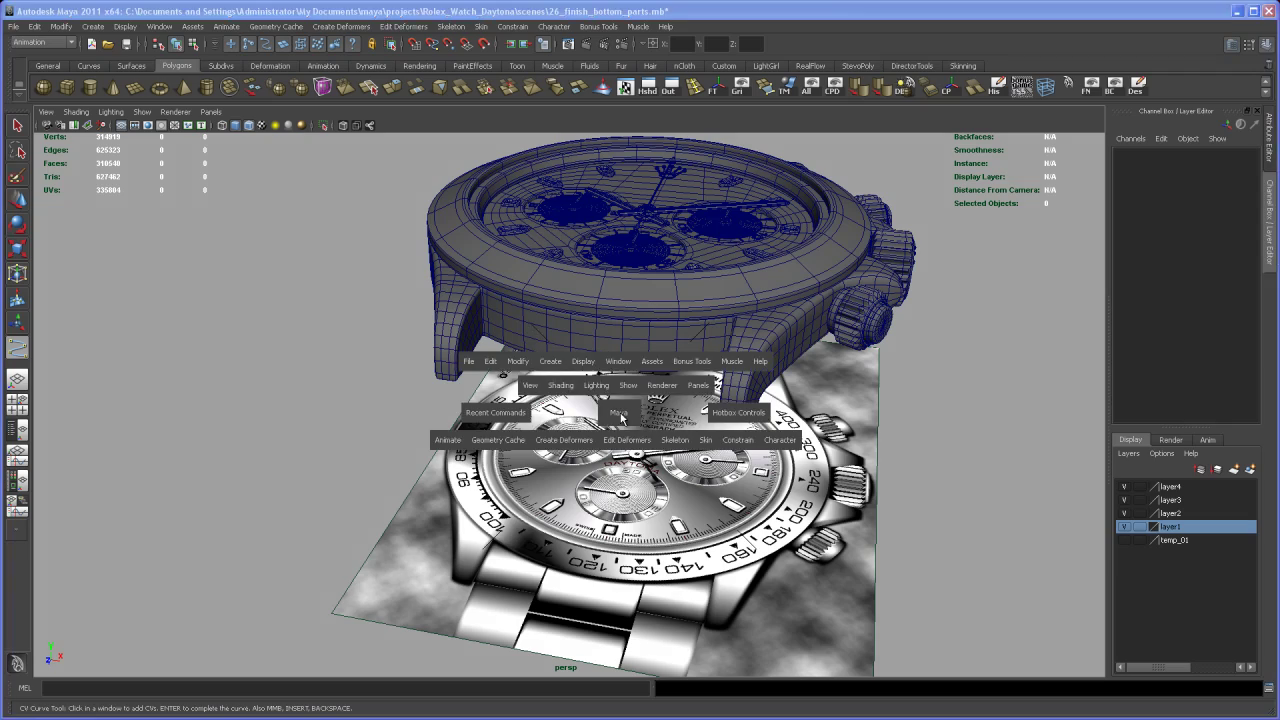
key("space")
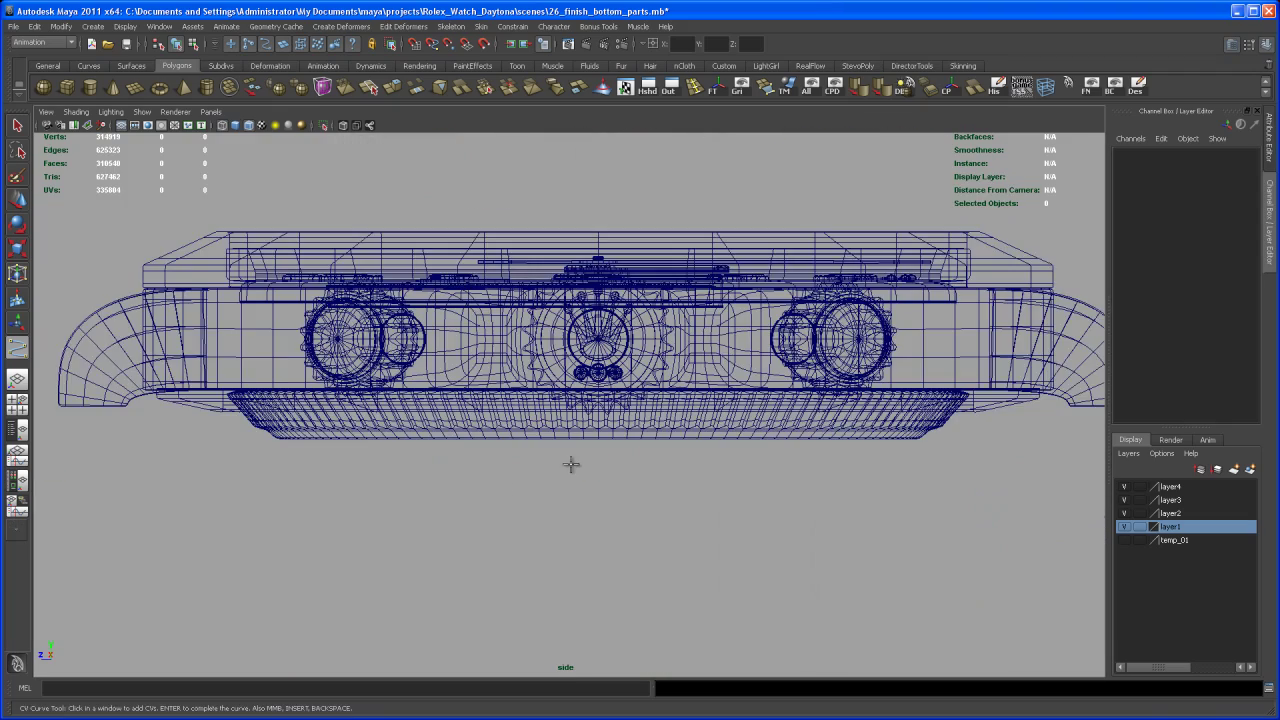
scroll(491, 464, "up", 4)
middle_click_drag(470, 484, 882, 506, "alt")
scroll(474, 437, "up", 5)
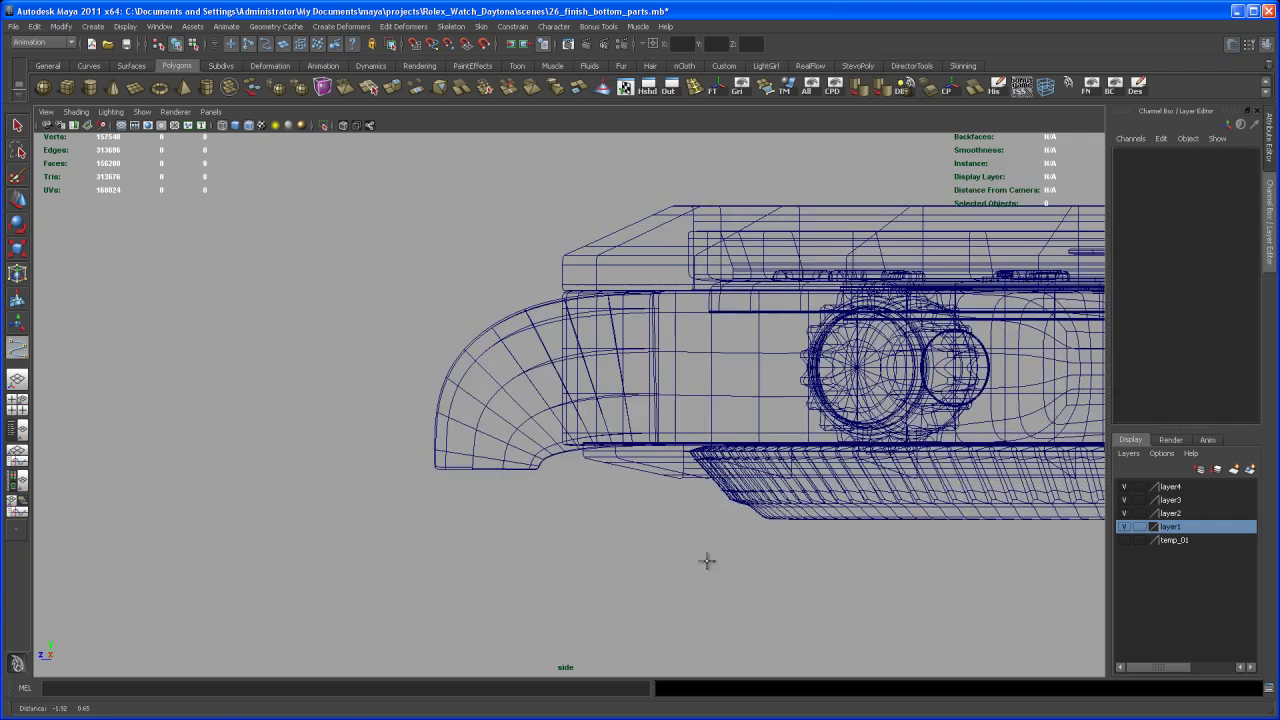
scroll(621, 574, "up", 3)
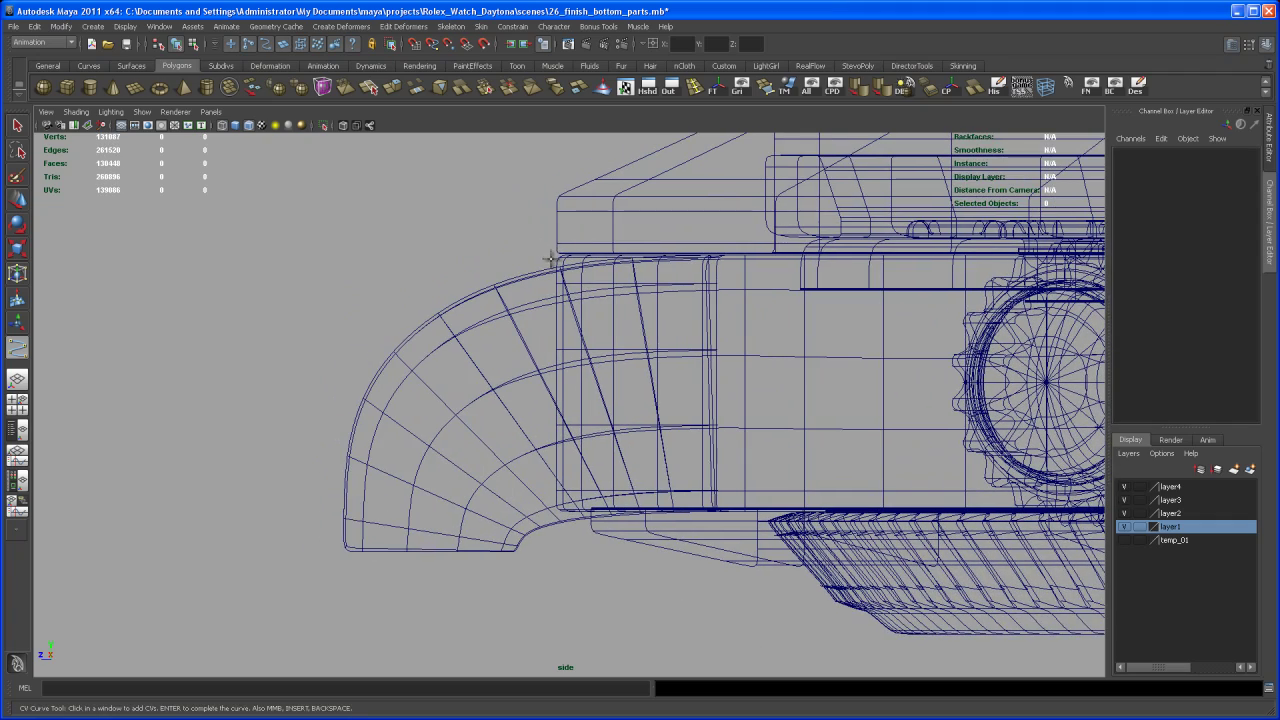
left_click(550, 258)
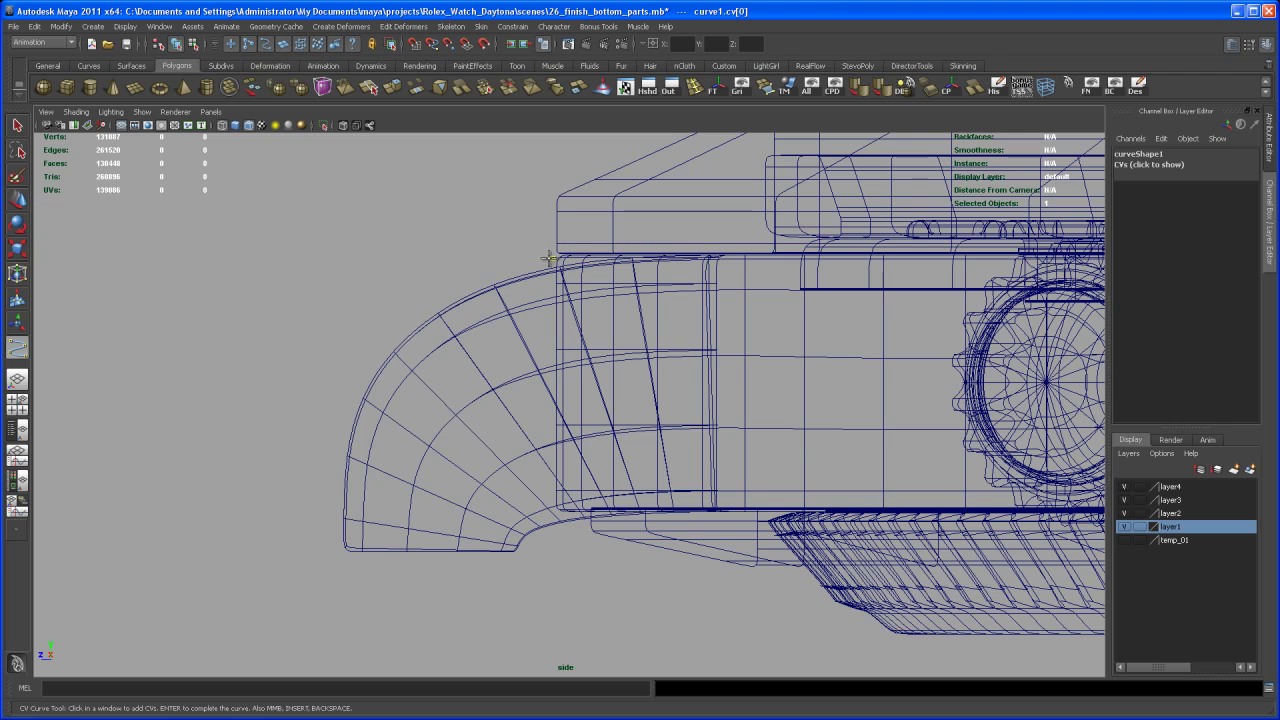
left_click(494, 263)
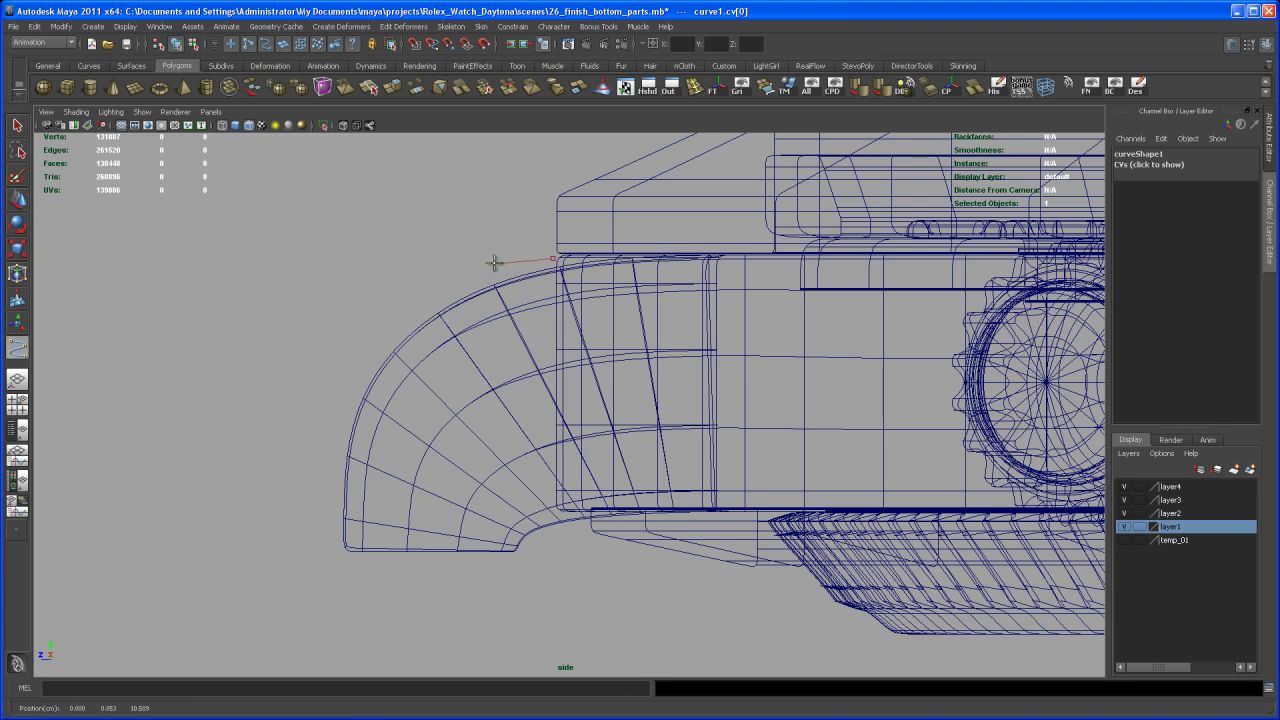
left_click(452, 278)
left_click(394, 299)
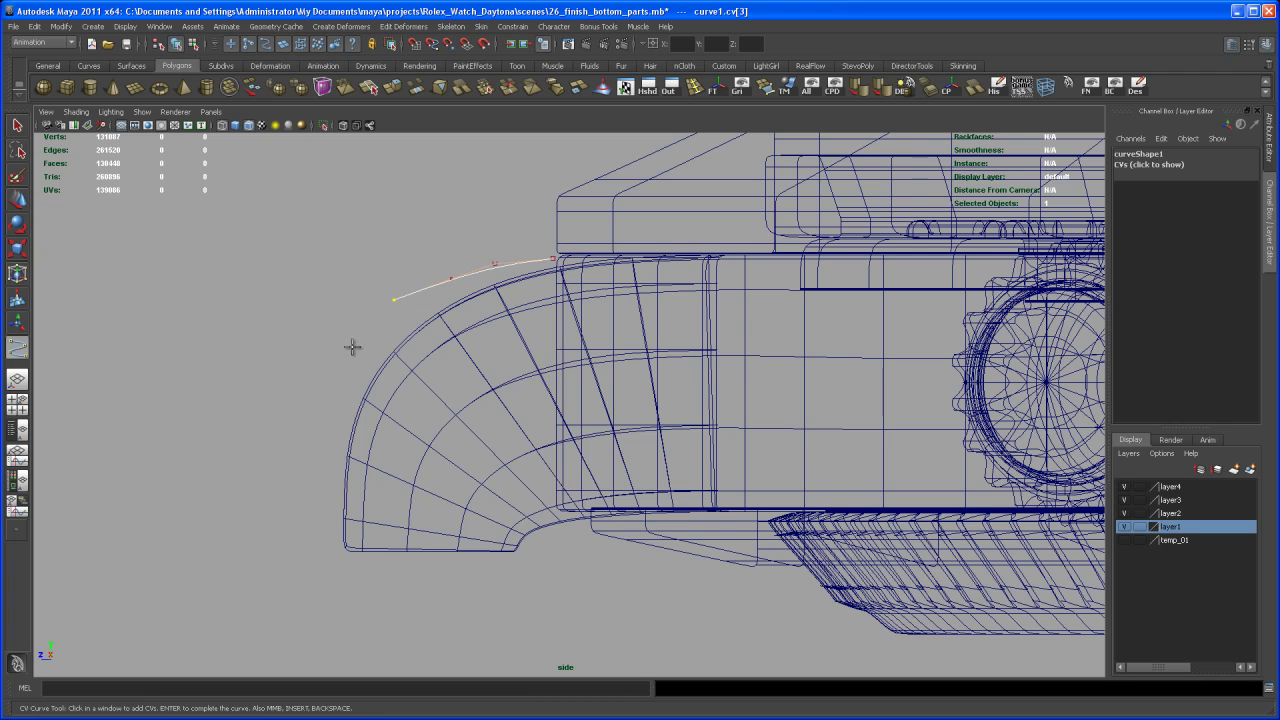
Continue the CV curve down around the outside of the lug and beneath its tip.
left_click(351, 348)
left_click(314, 398)
left_click(298, 438)
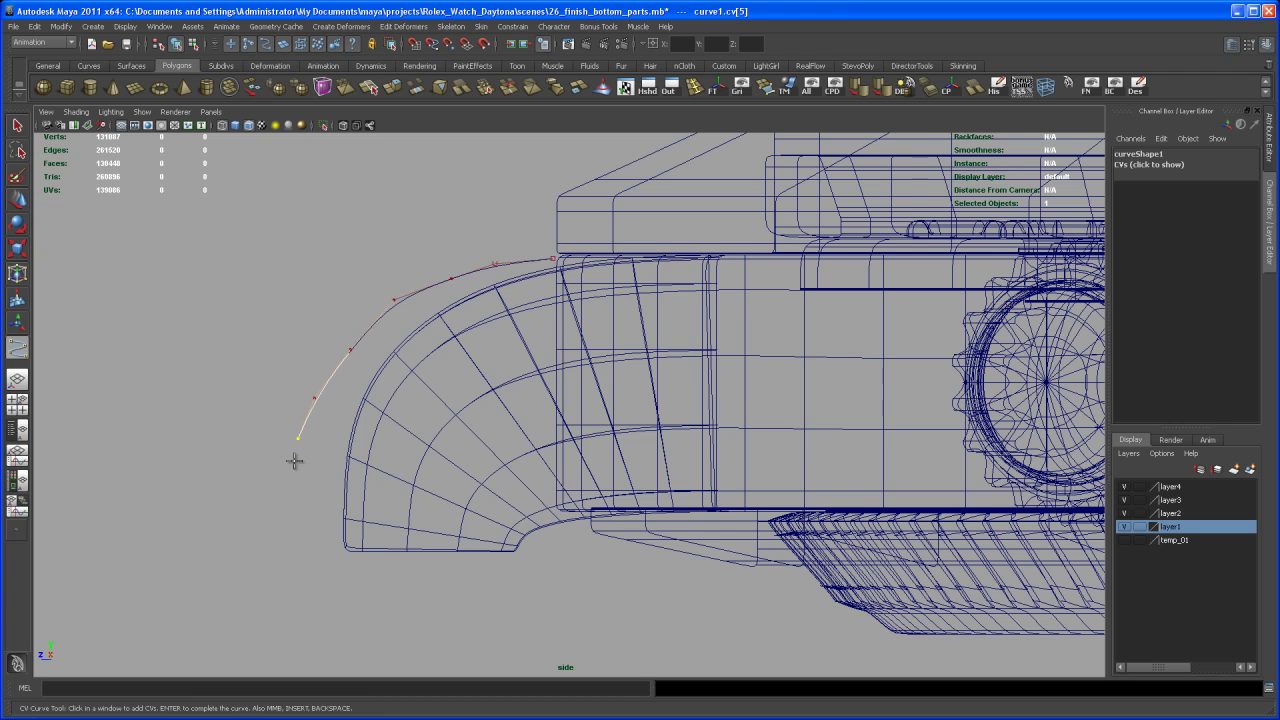
left_click(295, 499)
left_click(310, 543)
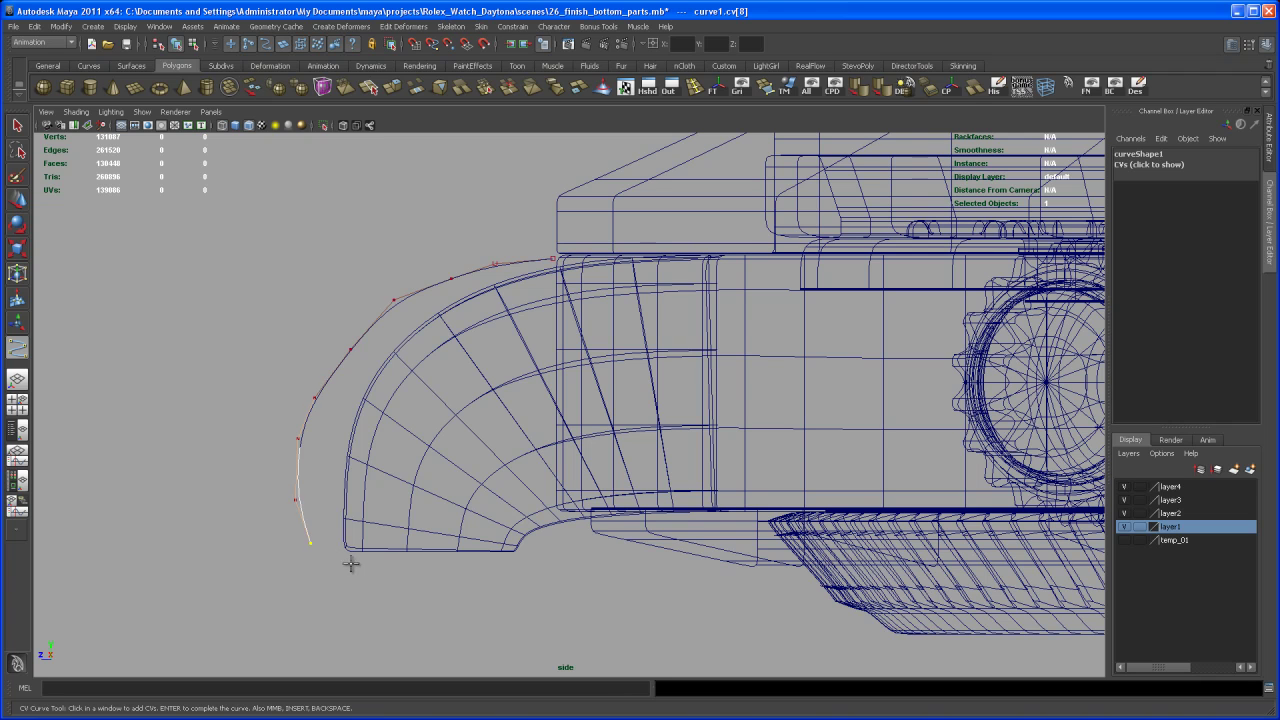
left_click(359, 566)
left_click(390, 567)
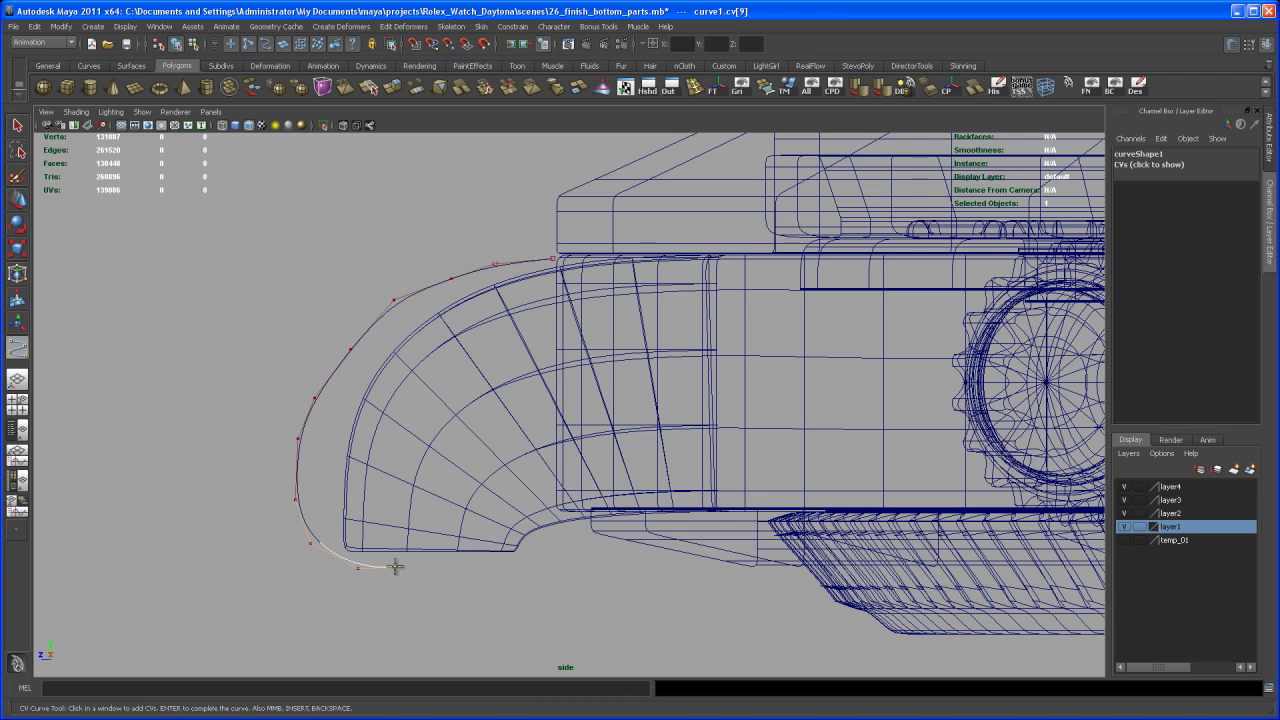
Carry the curve back under the lug to the case wall, run it up the wall close to its start point, and finish it.
left_click(443, 534)
left_click(468, 504)
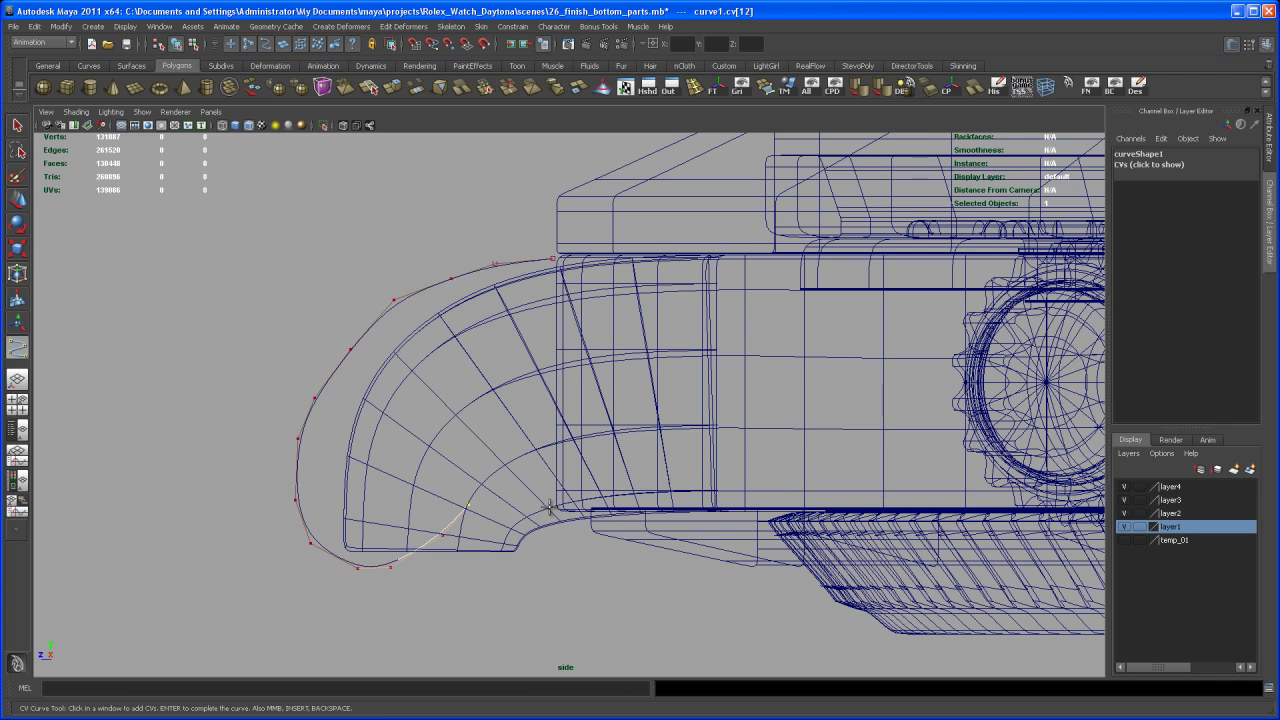
left_click(551, 499)
left_click(550, 476)
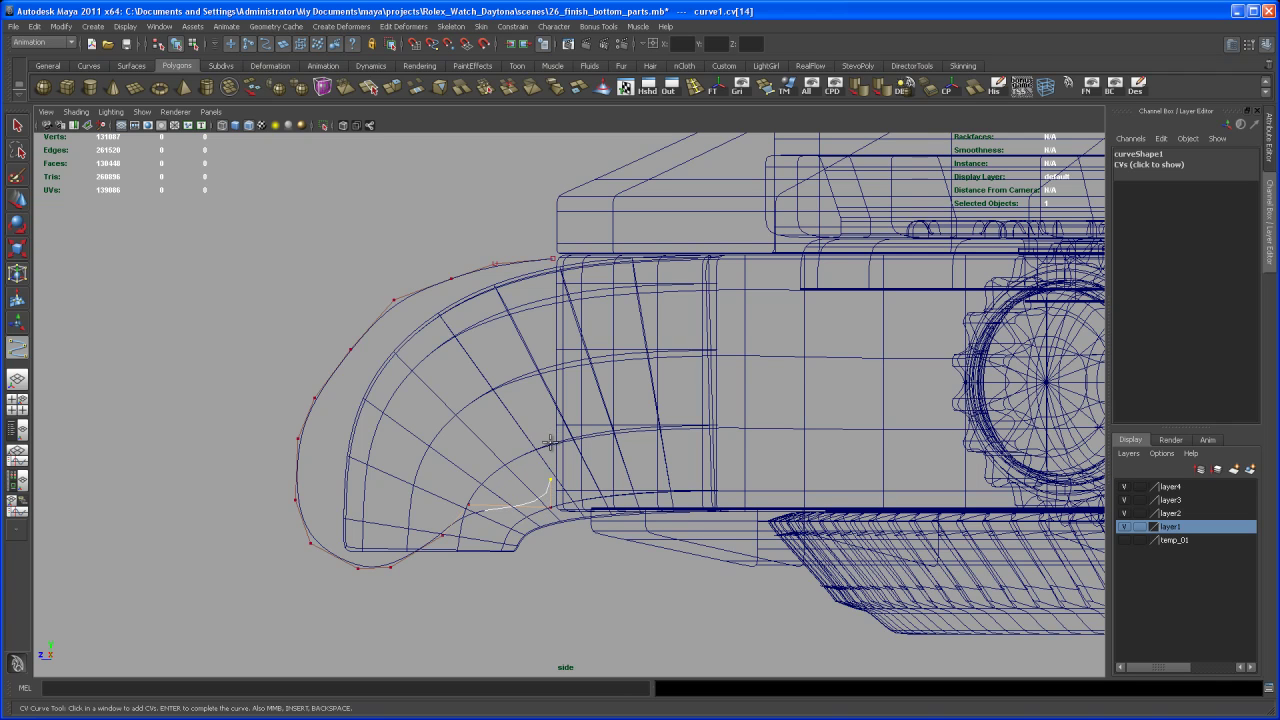
left_click_drag(550, 430, 549, 425)
left_click(550, 381)
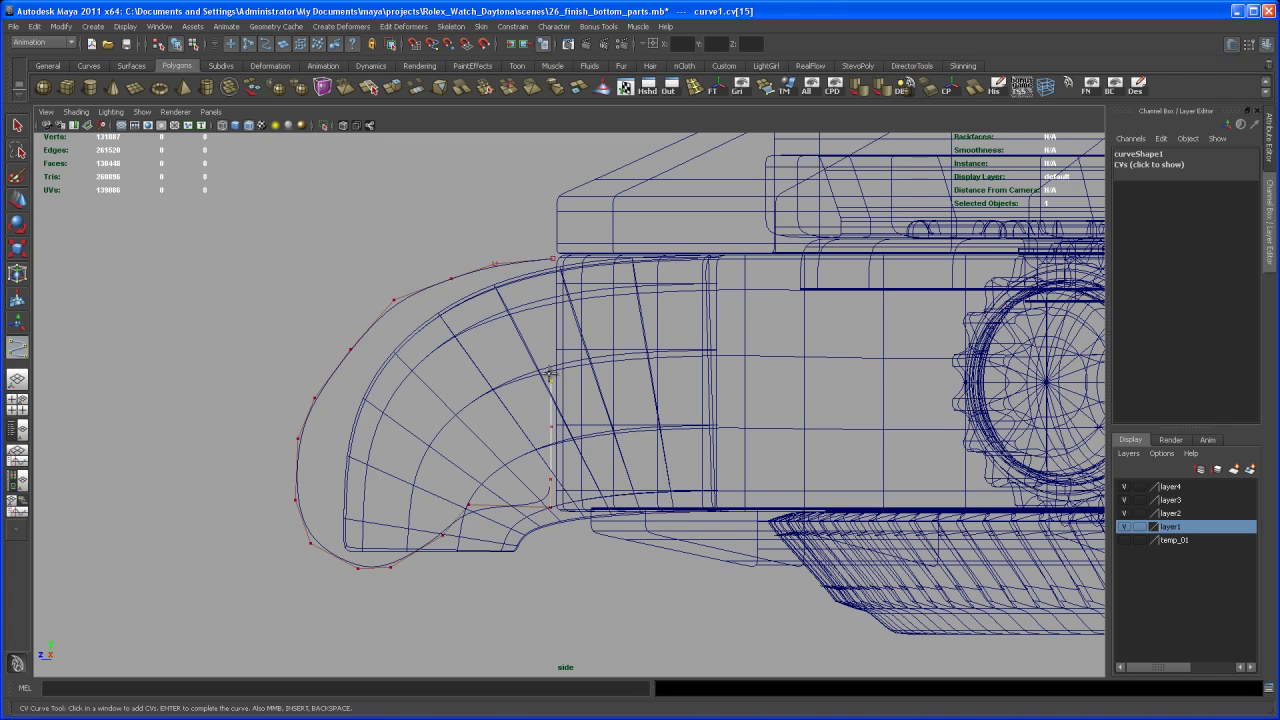
left_click(550, 311)
left_click(553, 269)
right_click_drag(505, 324, 518, 358, "alt")
middle_click_drag(518, 358, 537, 344, "alt")
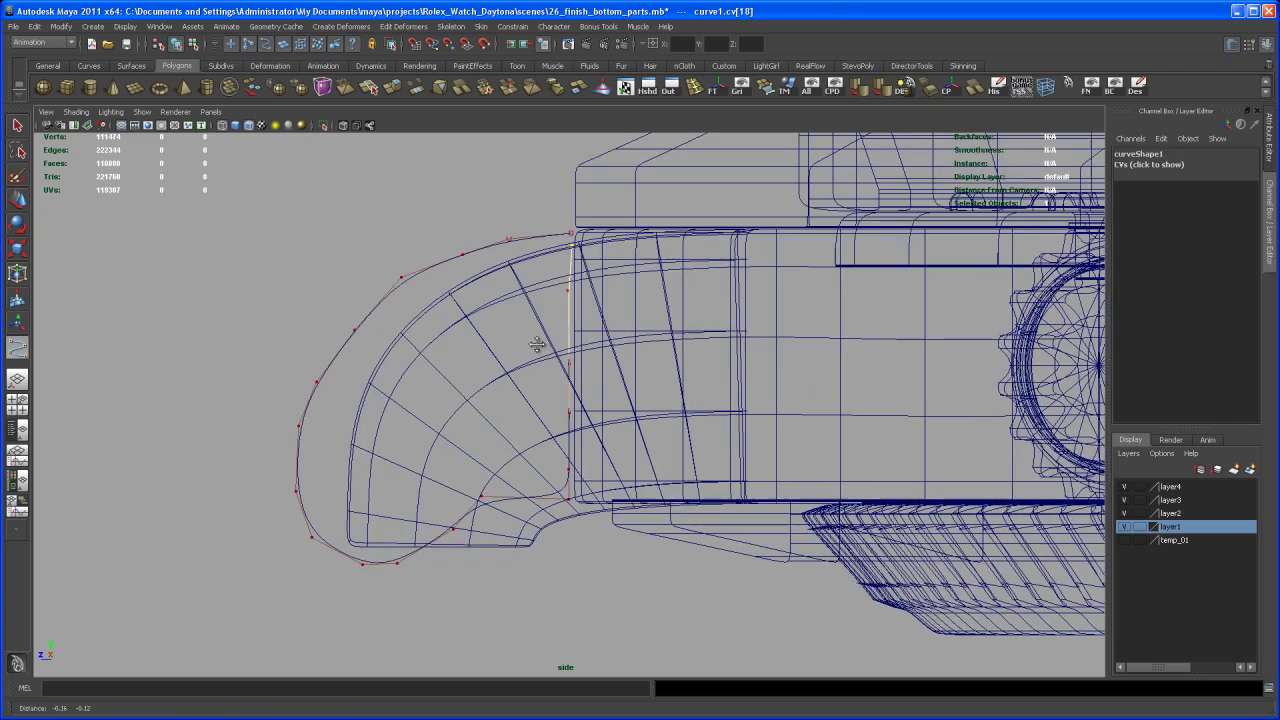
right_click_drag(537, 345, 549, 383, "alt")
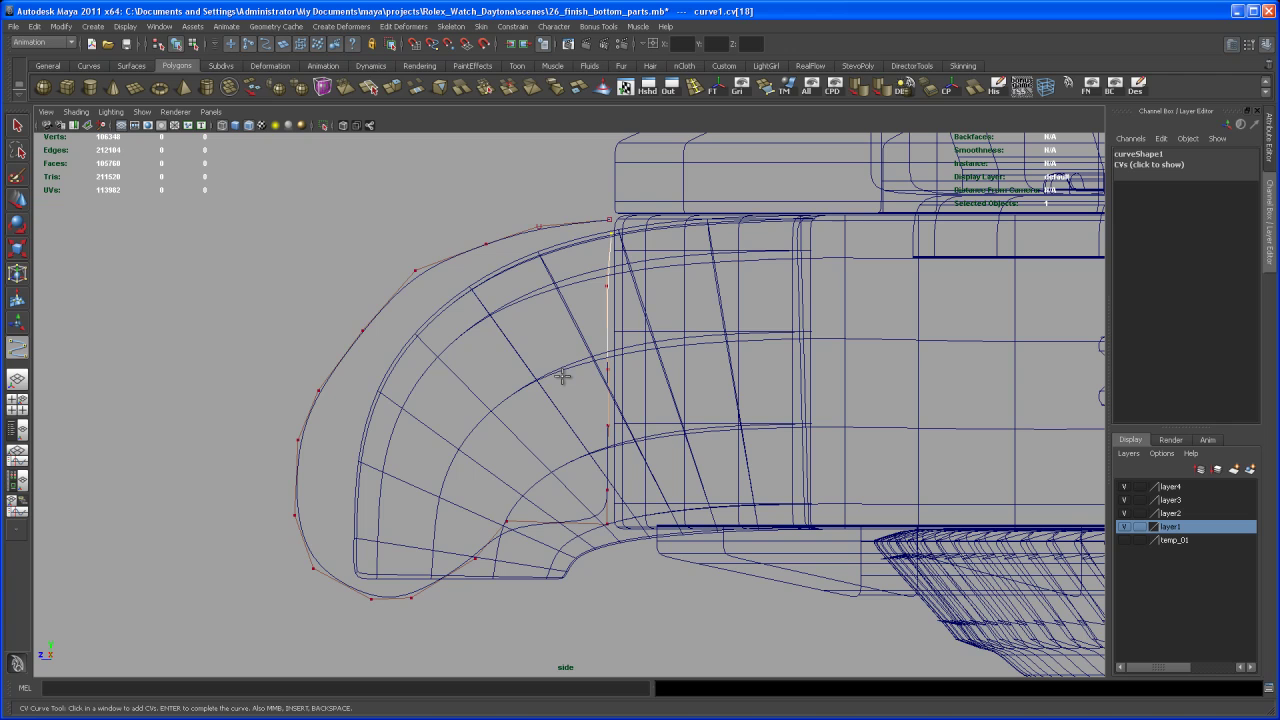
key("q")
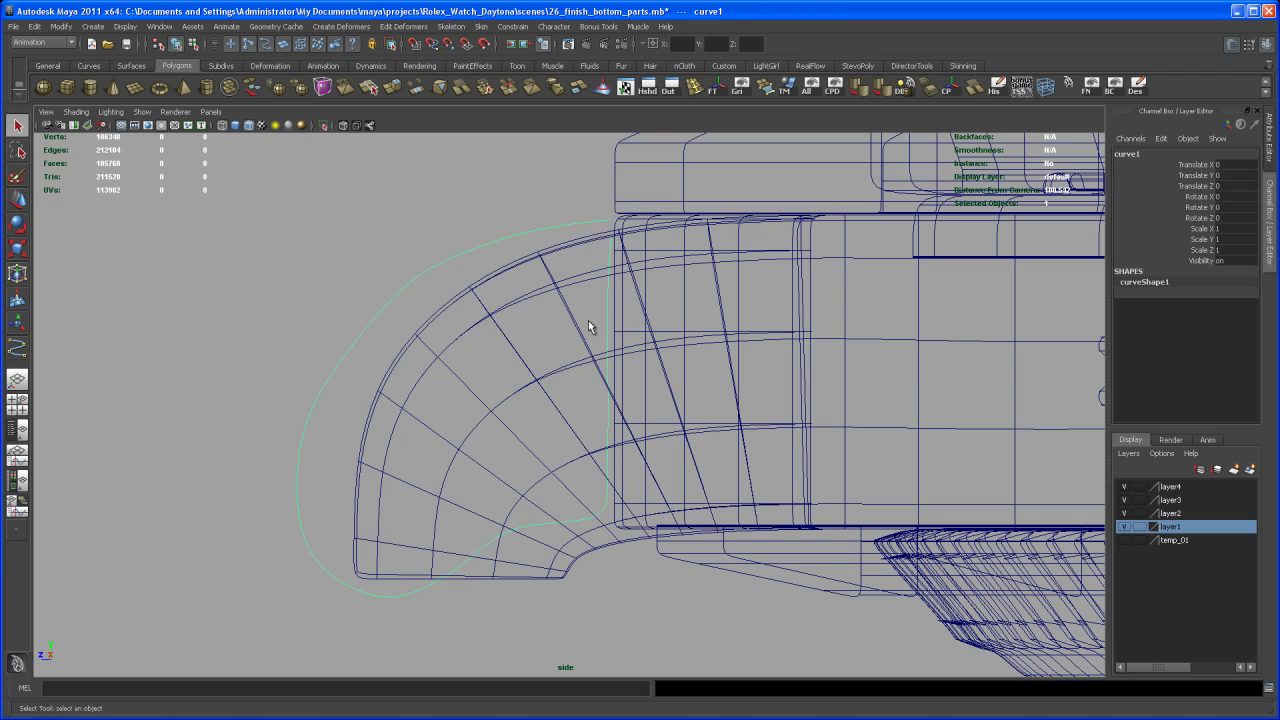
In the top view, move the profile curve's outer CVs outward to match the first center bracelet link in the reference image.
key("space")
key("space")
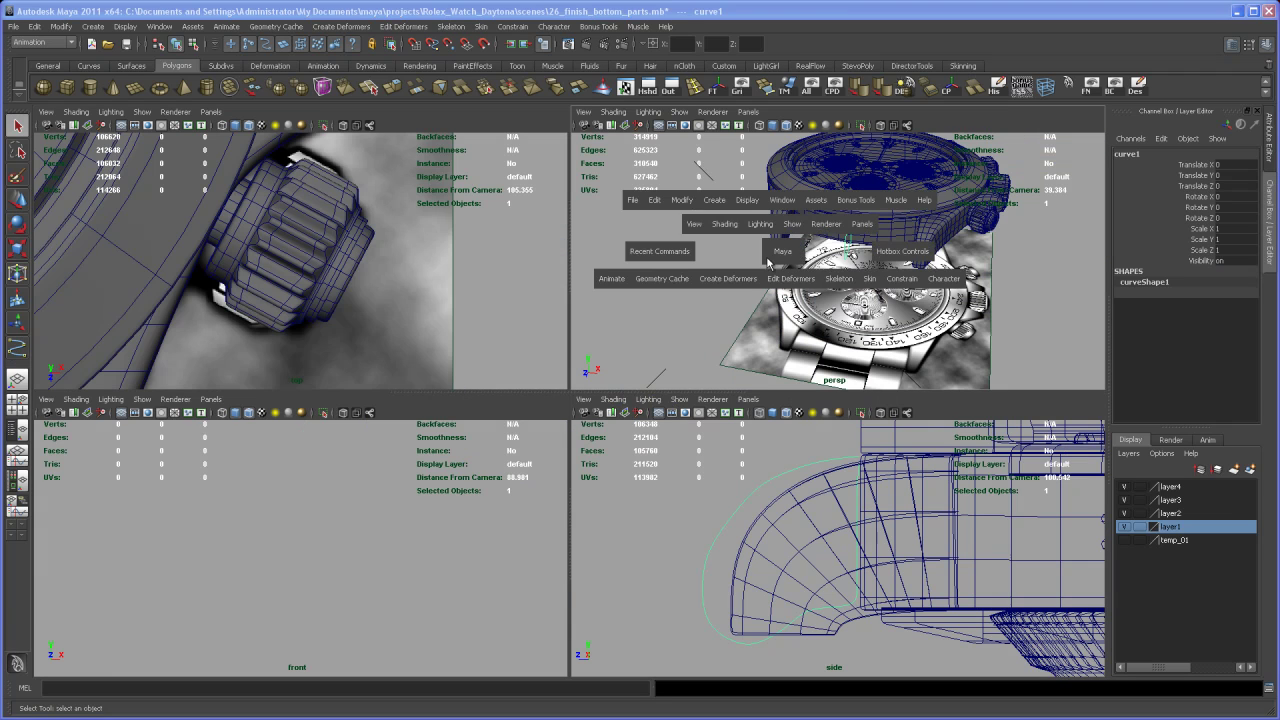
left_click_drag(748, 321, 706, 430, "alt")
key("space")
key("space")
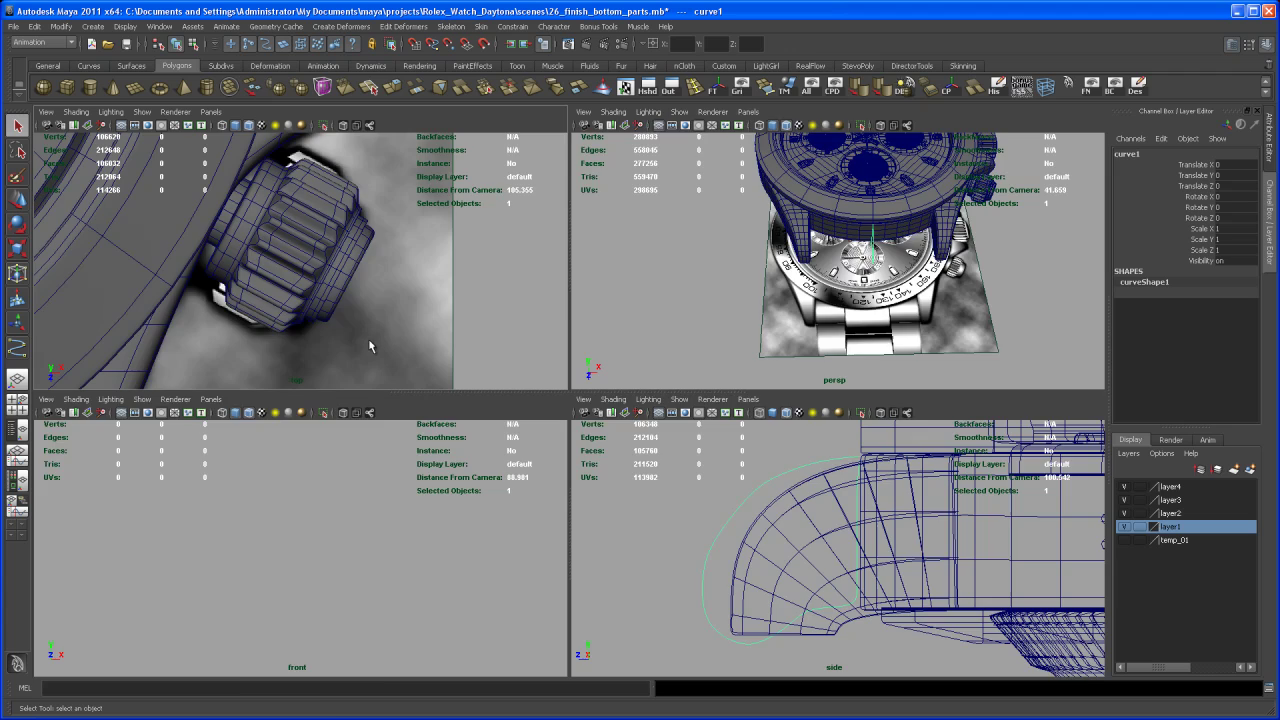
key("f")
right_click_drag(568, 429, 527, 428, "alt")
left_click_drag(546, 405, 591, 518)
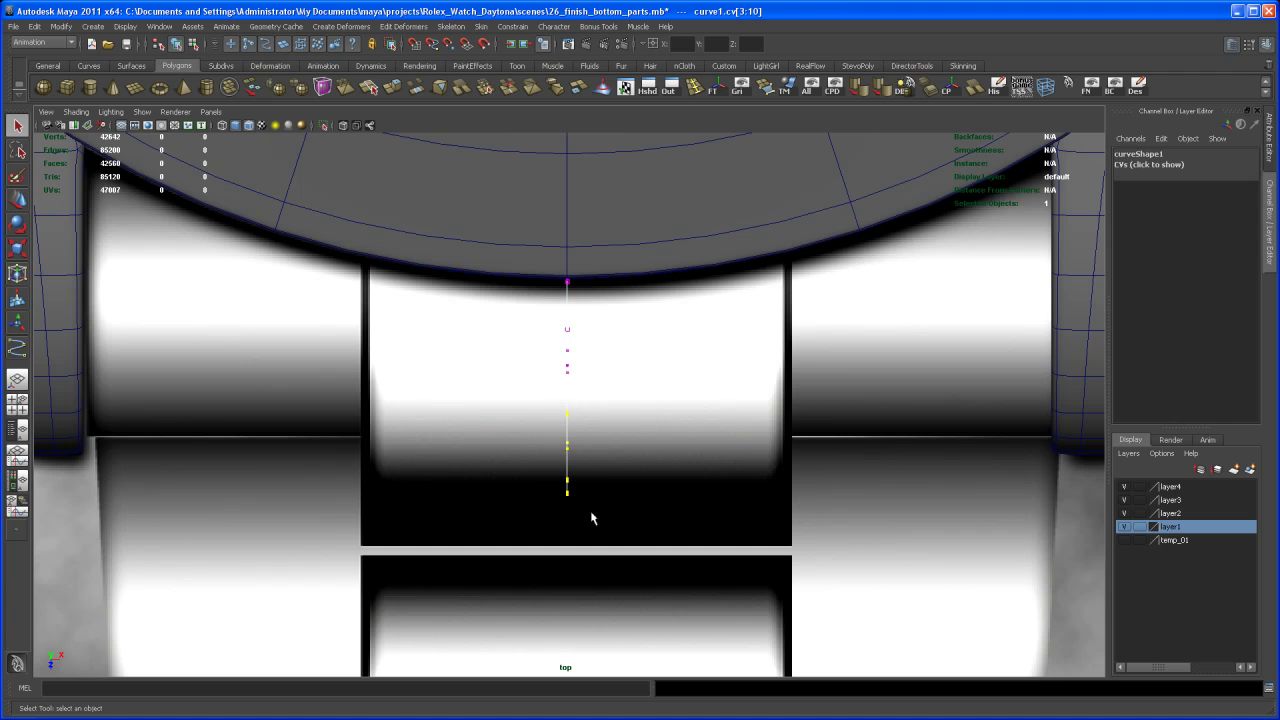
key("w")
middle_click_drag(566, 540, 566, 587)
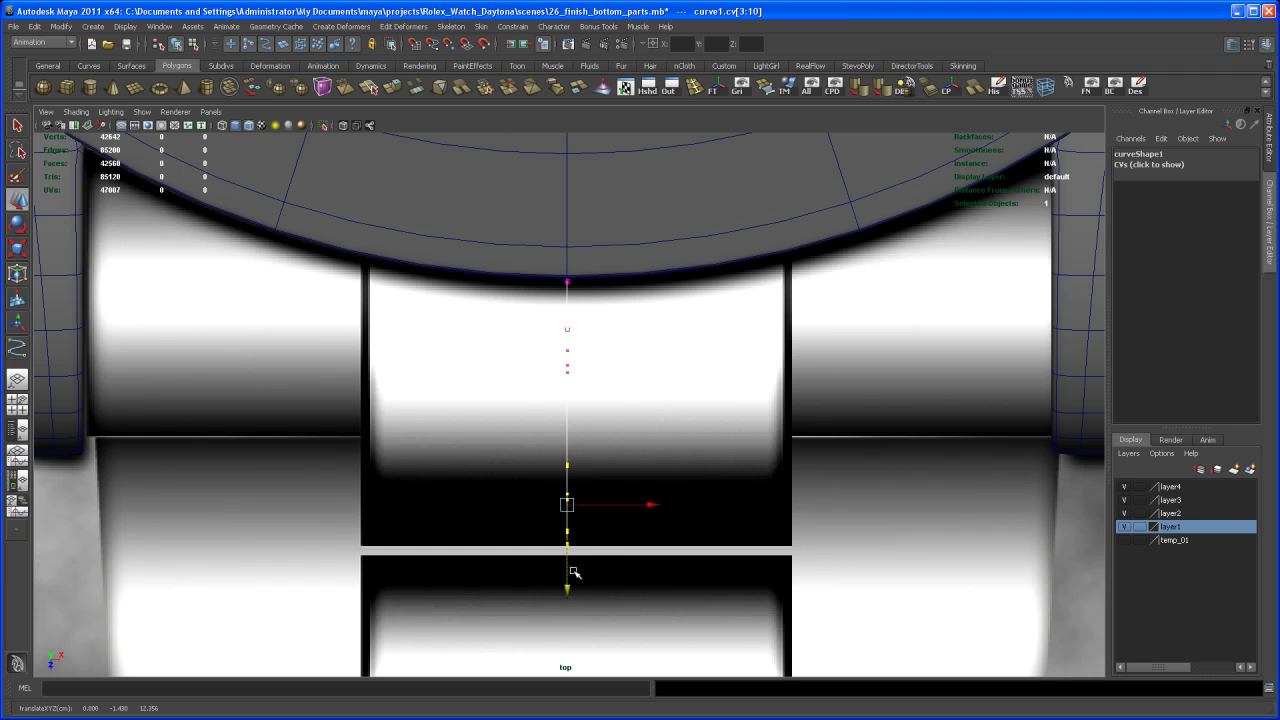
In the side view, lower the profile's outer CVs slightly and move the second CV down near the case's upper edge.
key("space")
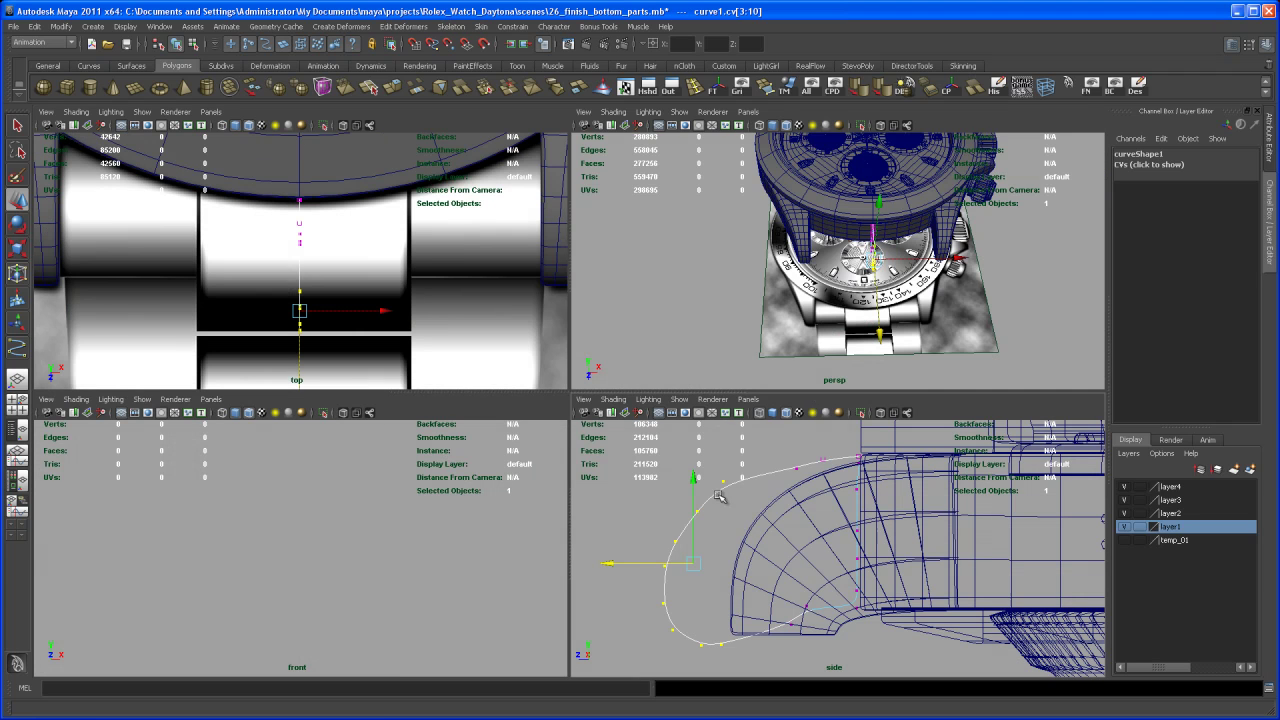
key("space")
scroll(560, 465, "down", 5)
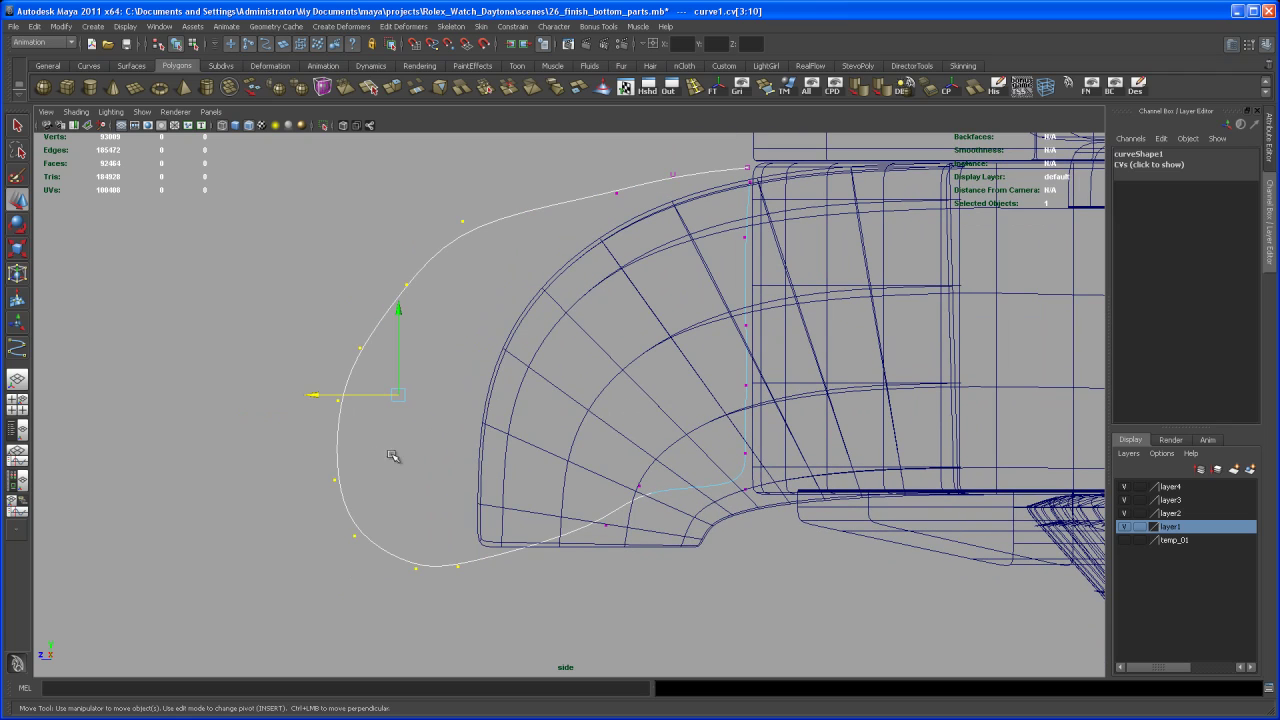
left_click(461, 219)
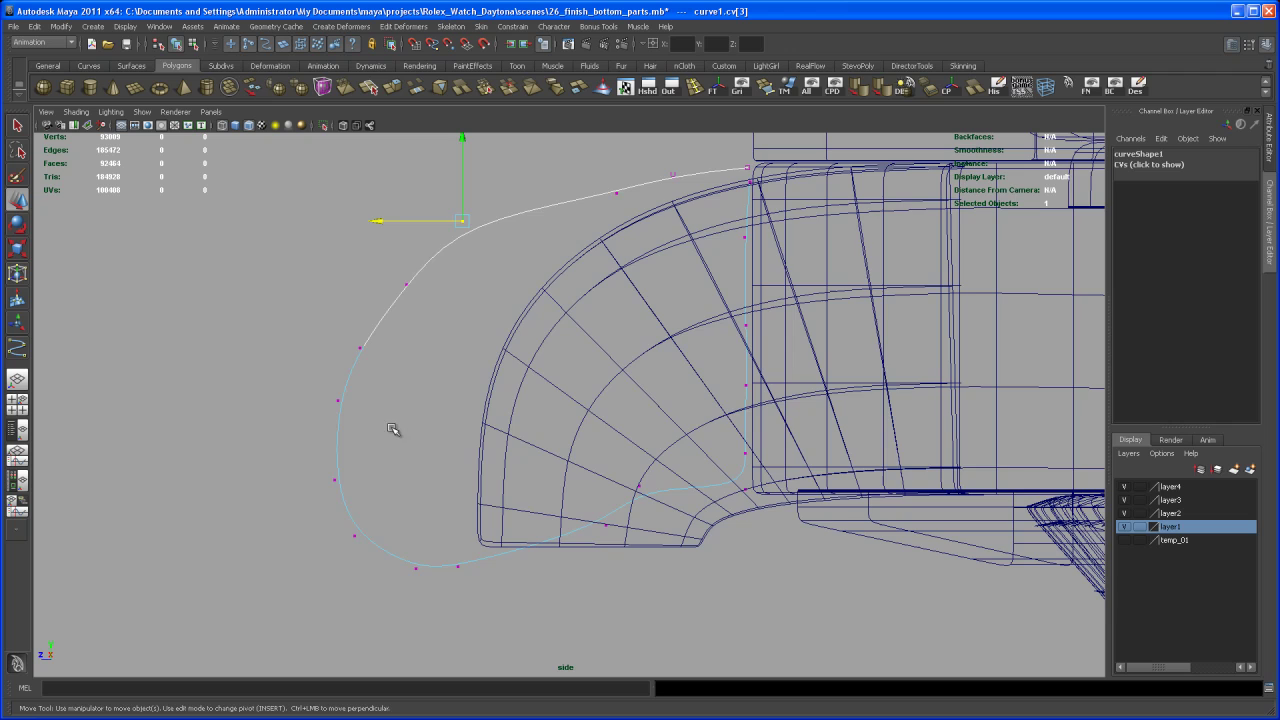
scroll(437, 420, "down", 4)
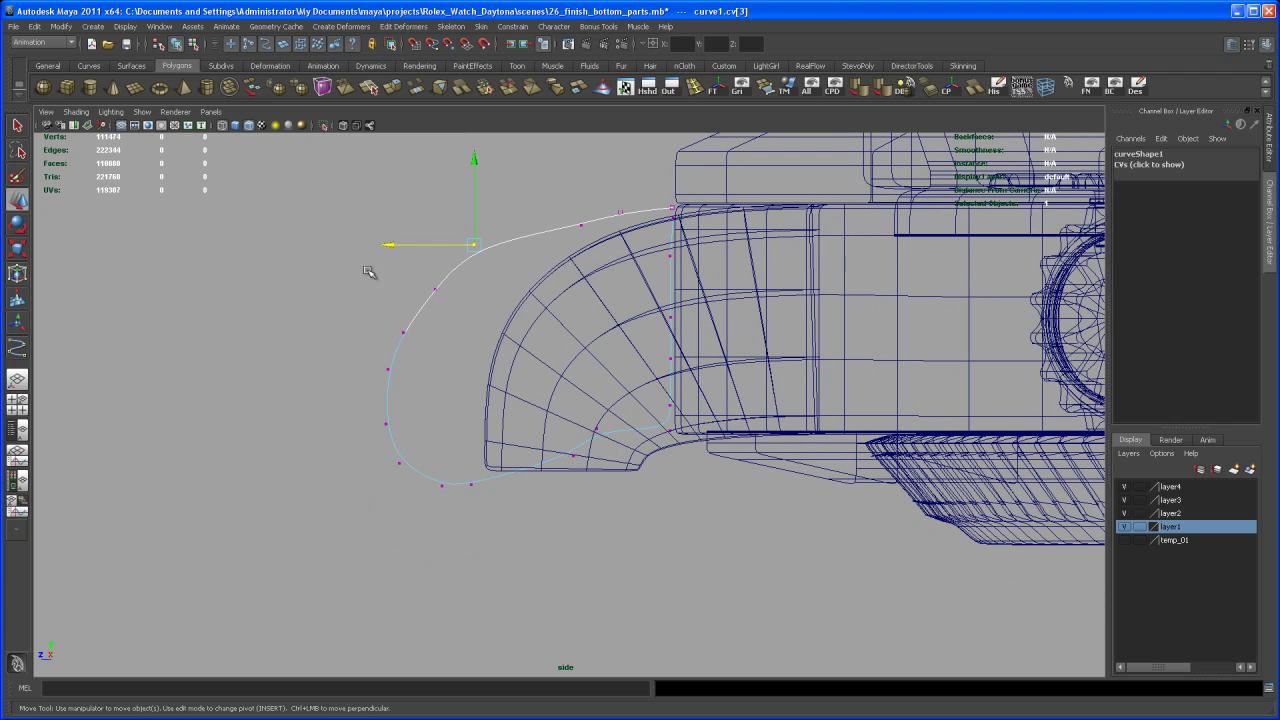
left_click_drag(295, 193, 586, 528)
mouse_move(481, 283)
left_mouse_down()
mouse_move(481, 300)
mouse_move(483, 289)
left_mouse_up()
mouse_move(616, 194)
left_mouse_down()
mouse_move(628, 220)
mouse_move(619, 178)
left_mouse_up()
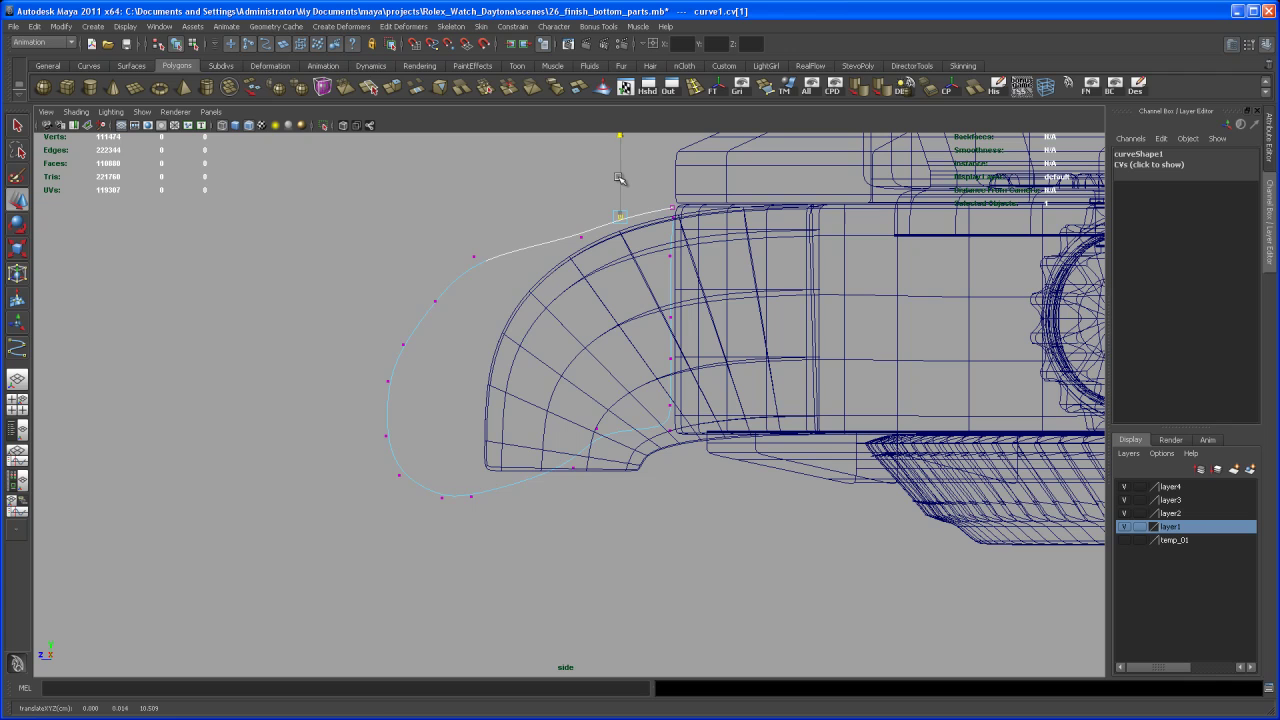
Move the CVs on the profile's upper outer bend inward and down to flatten its shoulder.
left_click(474, 257)
left_click_drag(474, 257, 496, 267)
left_click_drag(415, 291, 440, 313)
left_click(441, 311)
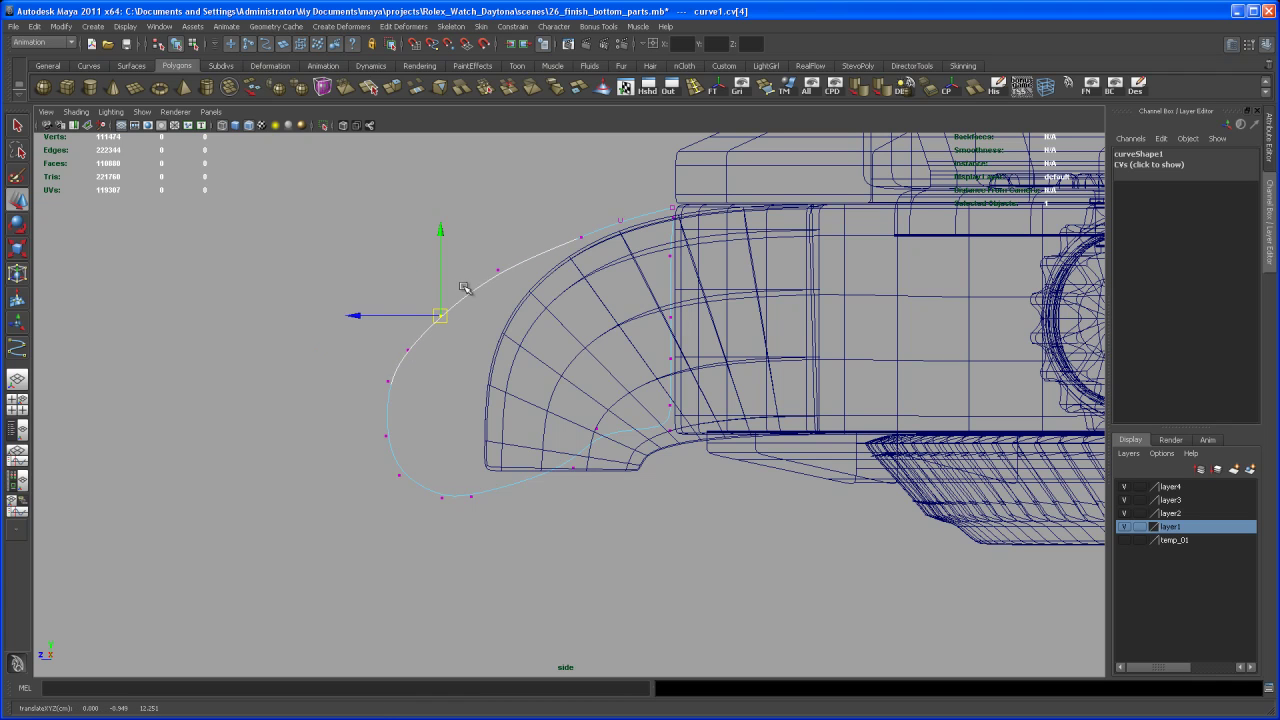
Shift the fourth and fifth CVs of the profile closer to the lug to smooth the upper slope.
left_click(499, 272)
left_click_drag(500, 274, 518, 264)
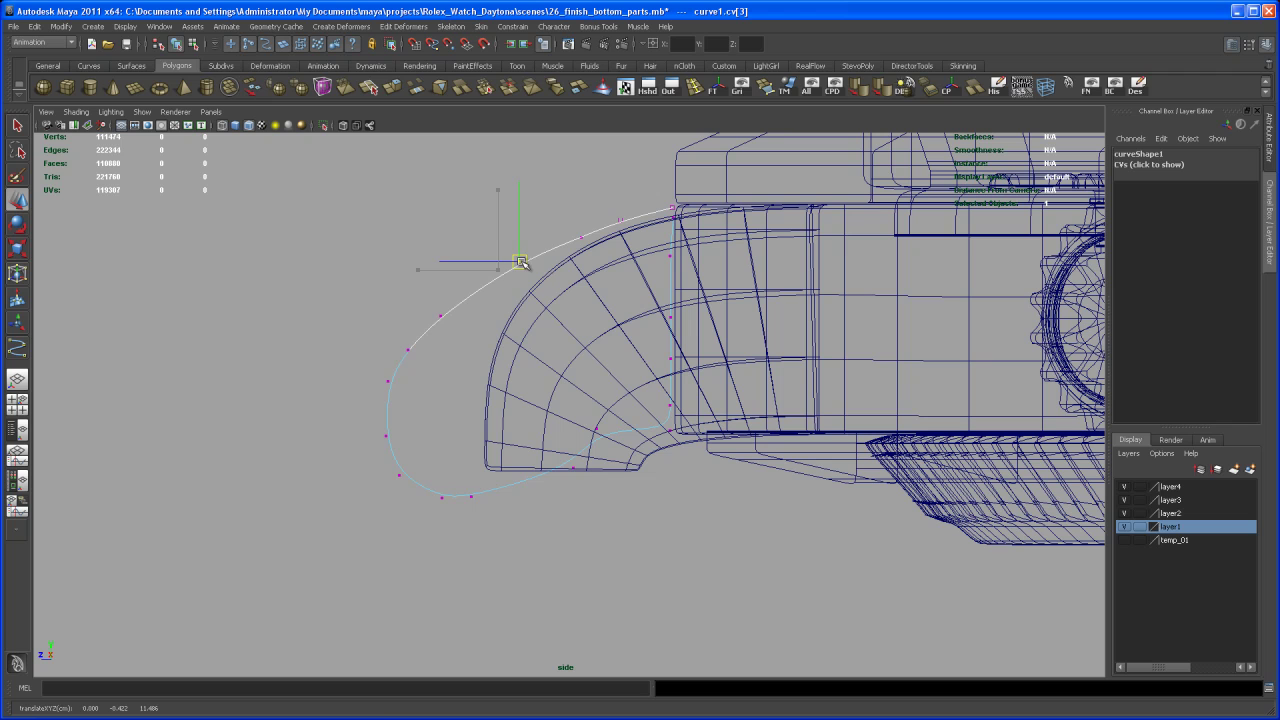
left_click(440, 316)
left_click_drag(440, 316, 466, 300)
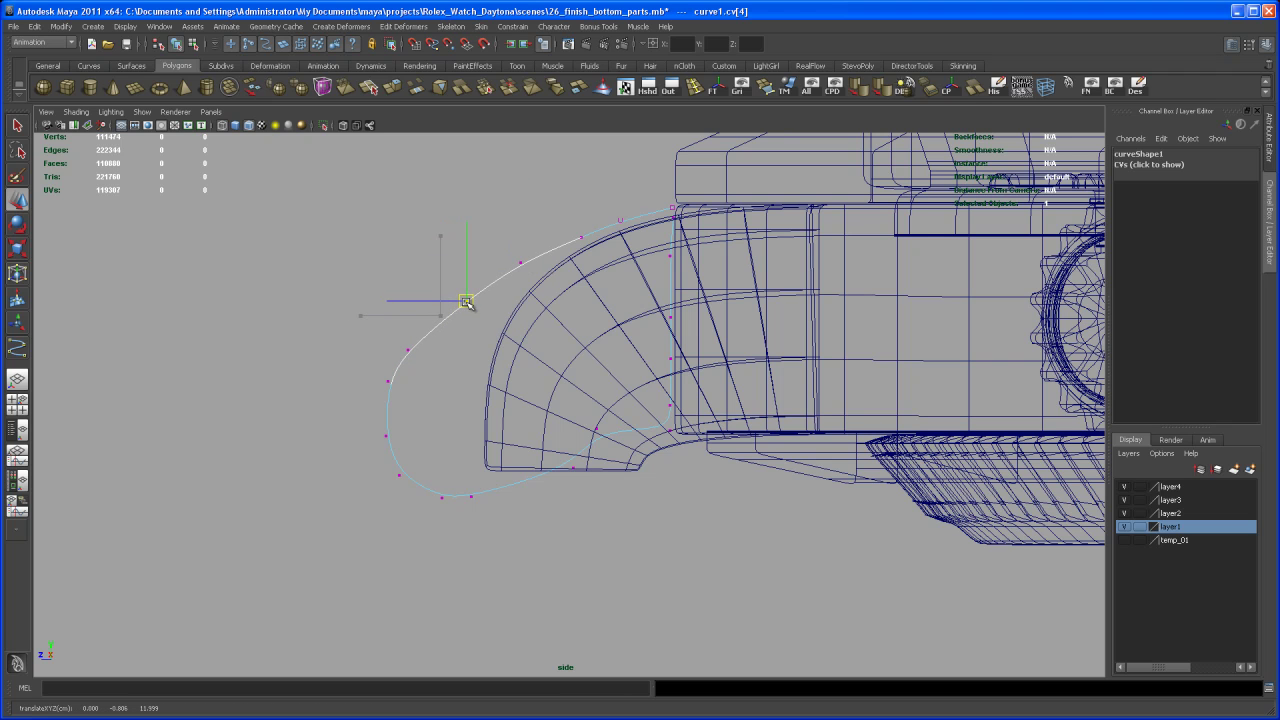
left_click(520, 262)
left_click_drag(522, 261, 523, 264)
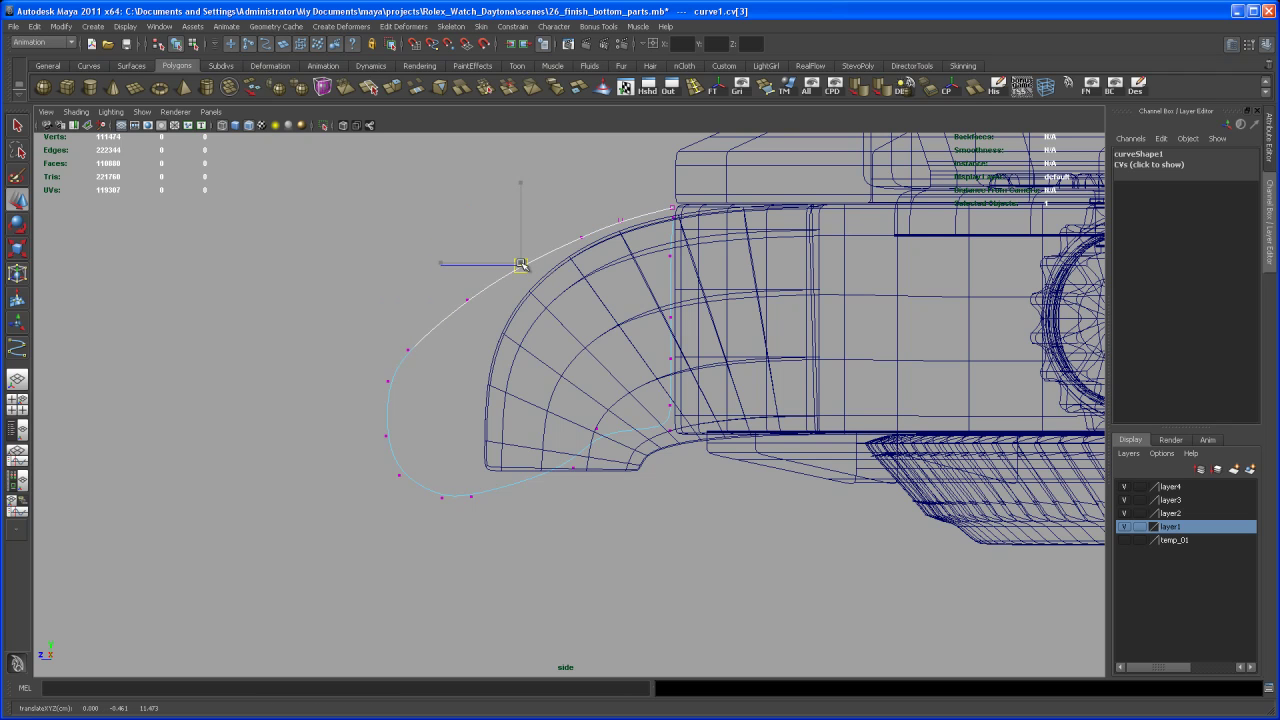
Move the profile's underside CV beside the case toward the case's lower corner and raise the neighbouring underside CV.
right_click_drag(612, 266, 580, 326, "alt")
middle_click_drag(578, 328, 588, 288, "alt")
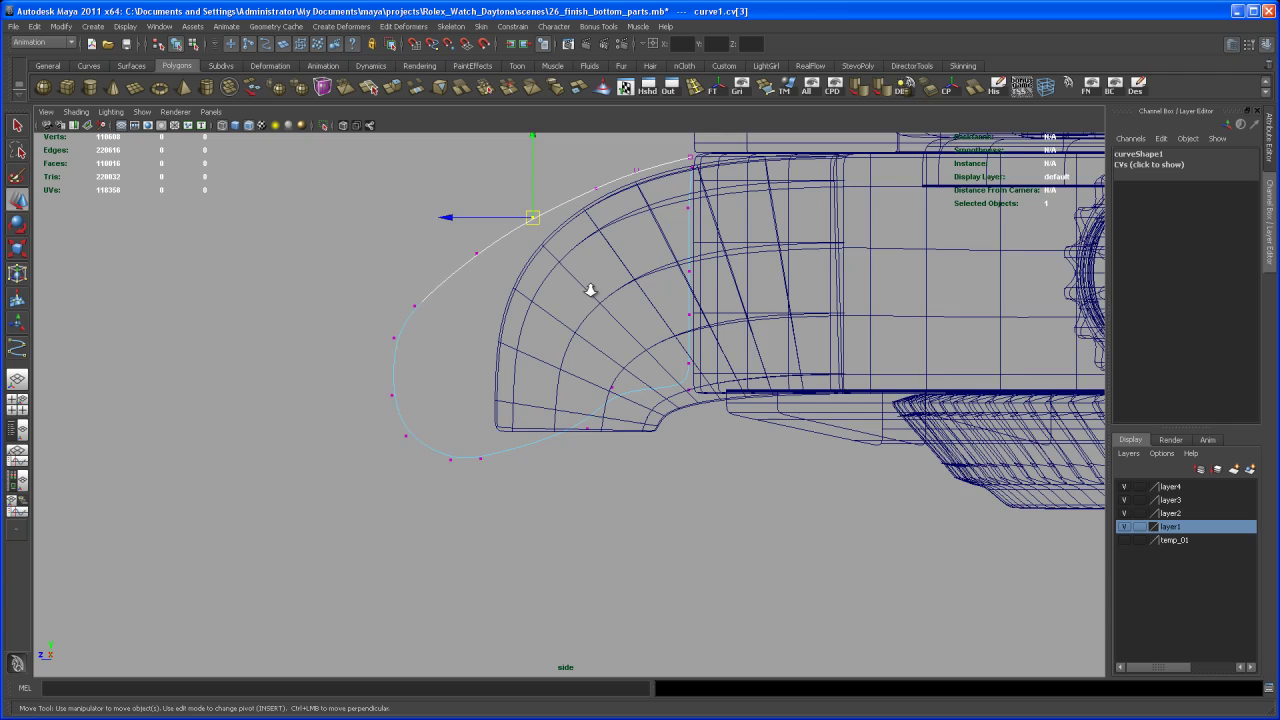
right_click_drag(588, 288, 592, 339, "alt")
left_click(616, 383)
left_click_drag(616, 383, 673, 387)
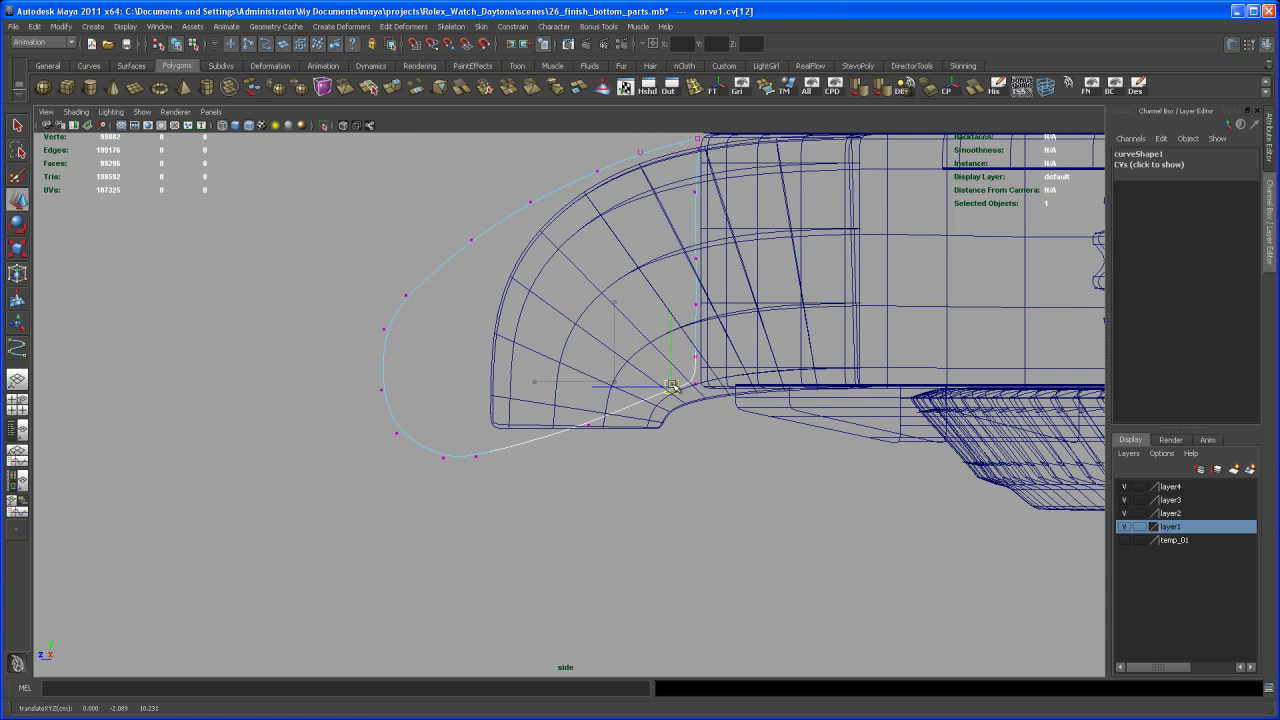
left_click(588, 424)
mouse_move(588, 424)
left_mouse_down()
mouse_move(625, 411)
mouse_move(583, 403)
left_mouse_up()
Move the next two underside CVs, near the profile's lower bend, toward the case and up to lift the bottom.
left_click(477, 456)
left_click_drag(477, 456, 511, 433)
left_click(443, 458)
left_click(501, 438)
Push the CVs on the profile's outermost bend slightly outward and adjust their heights to round off the nose.
left_click(381, 389)
left_click_drag(381, 389, 376, 386)
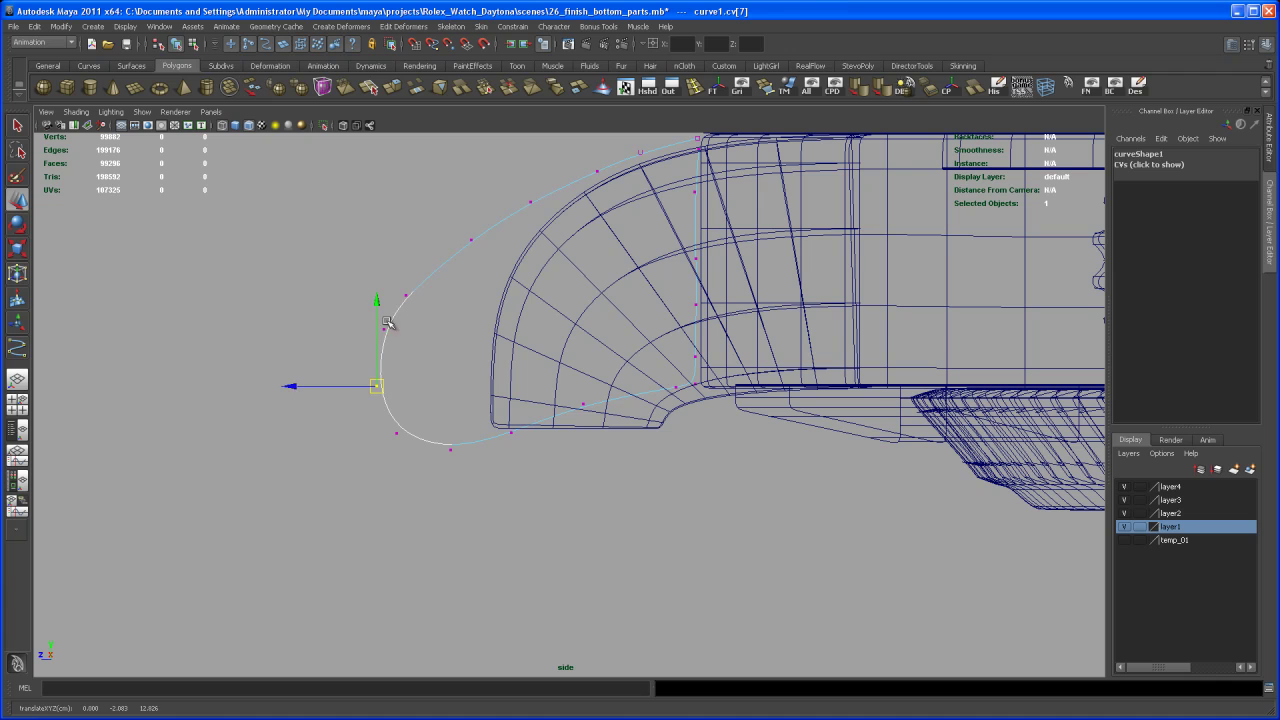
left_click(379, 328)
left_click_drag(379, 328, 378, 348)
left_click(406, 293)
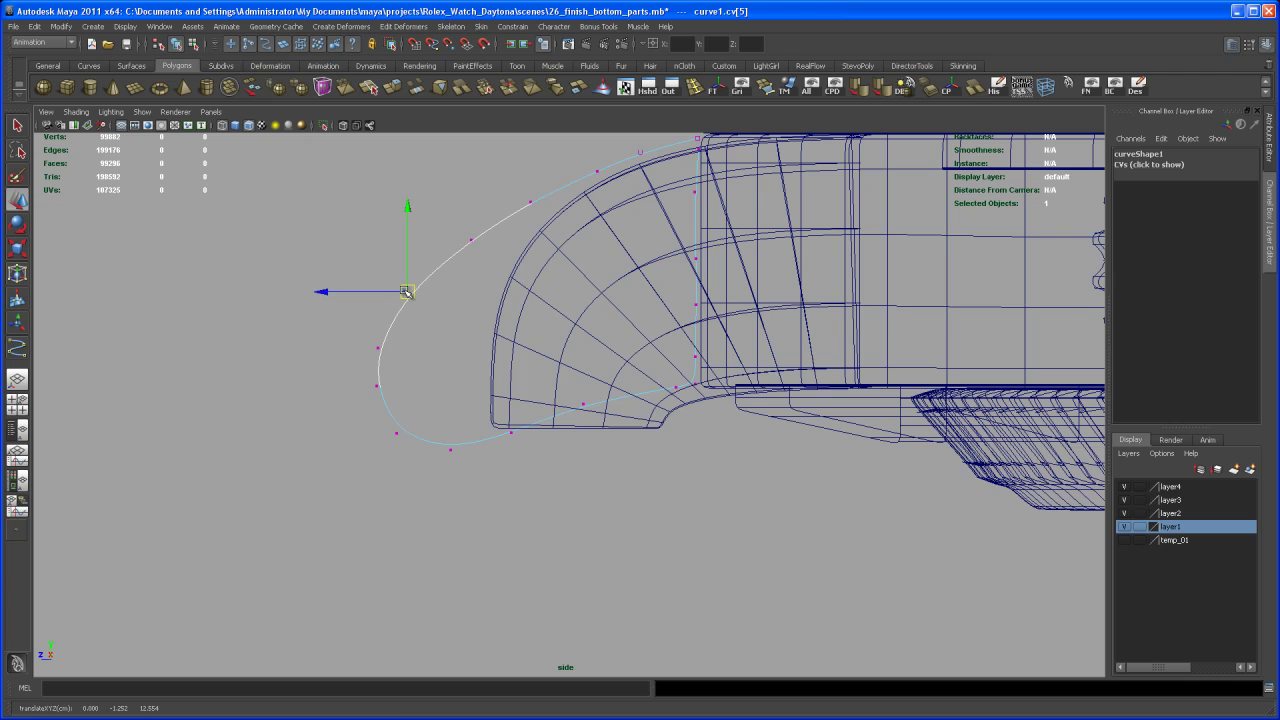
left_click(377, 343)
left_click(380, 343)
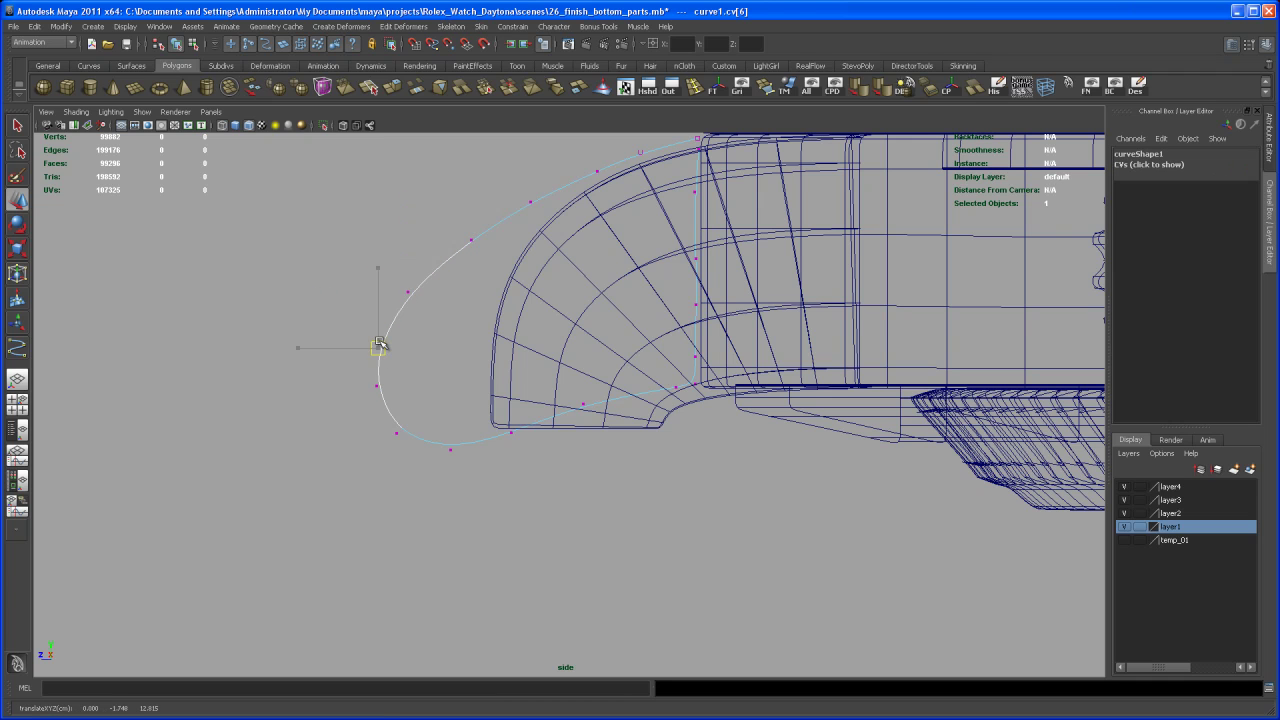
left_click_drag(380, 343, 380, 333)
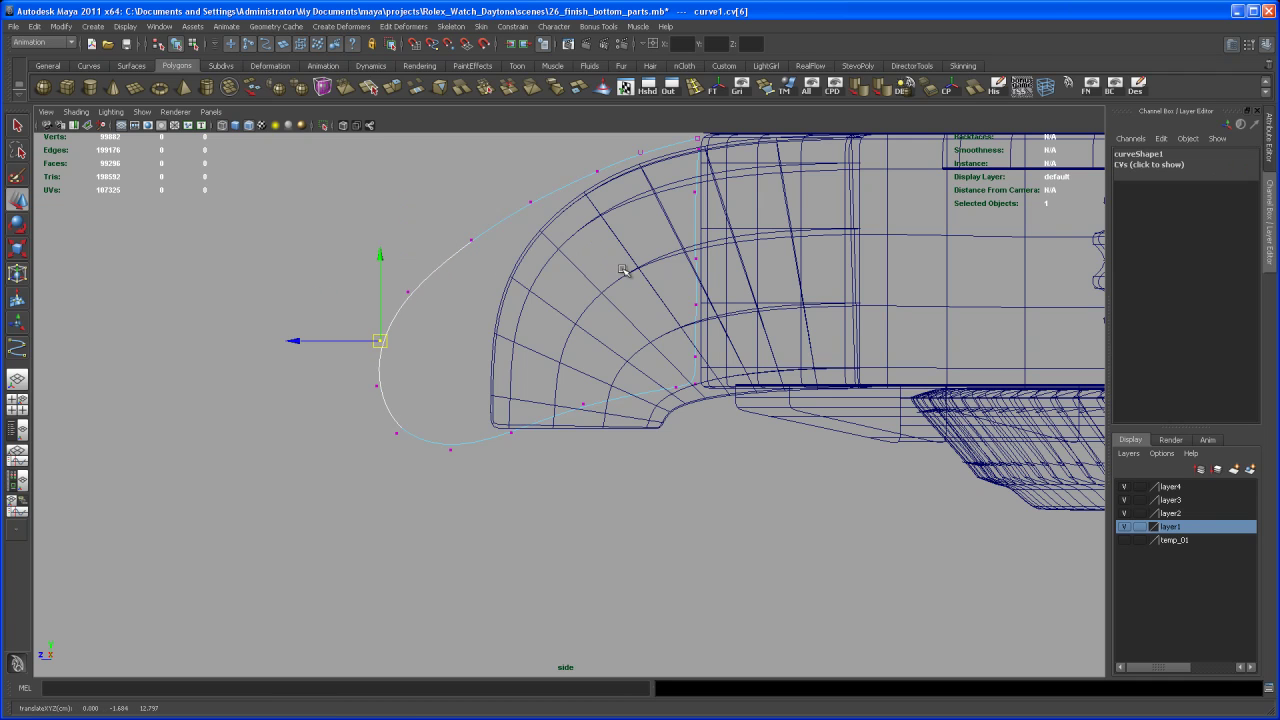
Nudge the two underside CVs crossing the lug's bottom edge toward the case and slightly up to smooth the lower slope.
right_click_drag(565, 410, 655, 484, "alt")
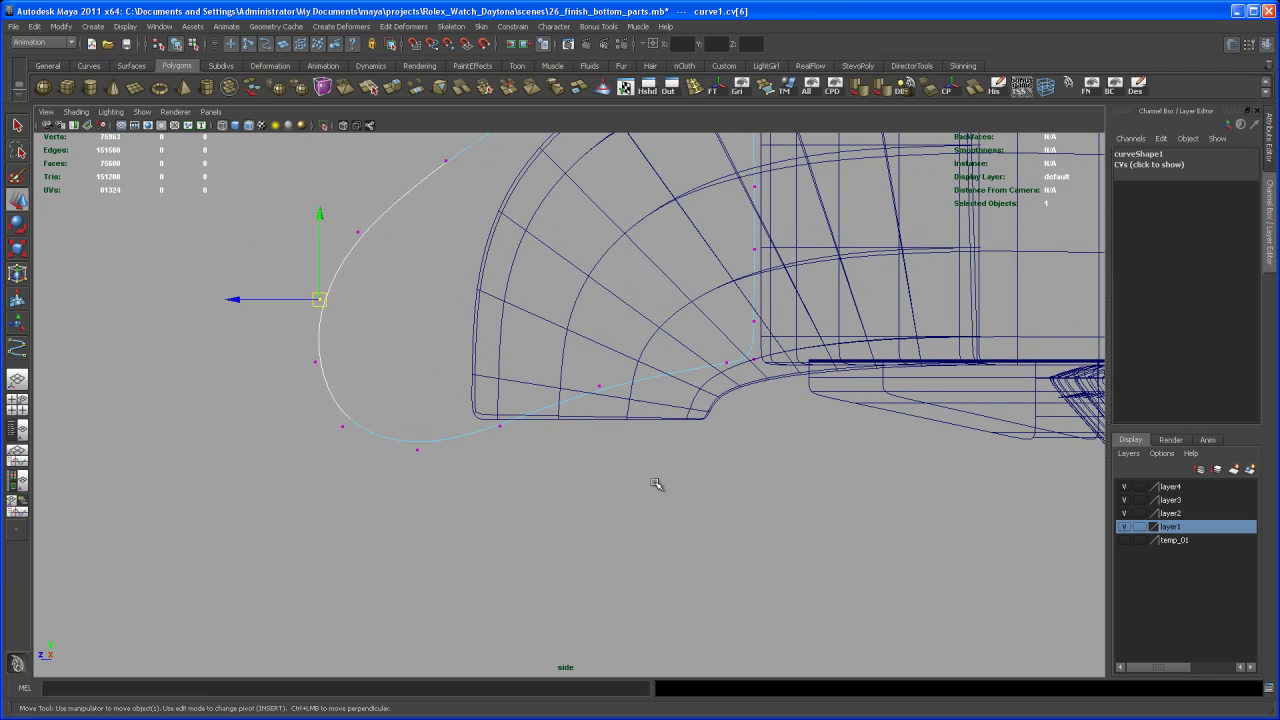
left_click(598, 385)
left_click_drag(599, 386, 607, 386)
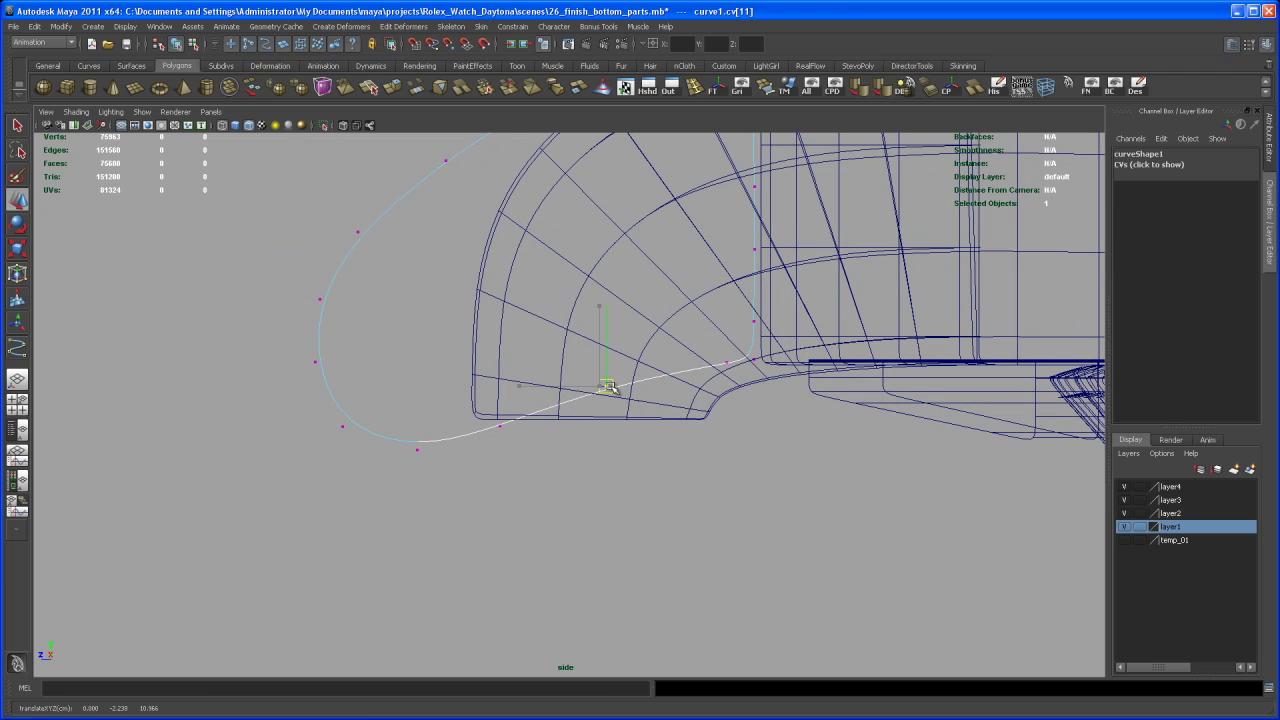
left_click(500, 427)
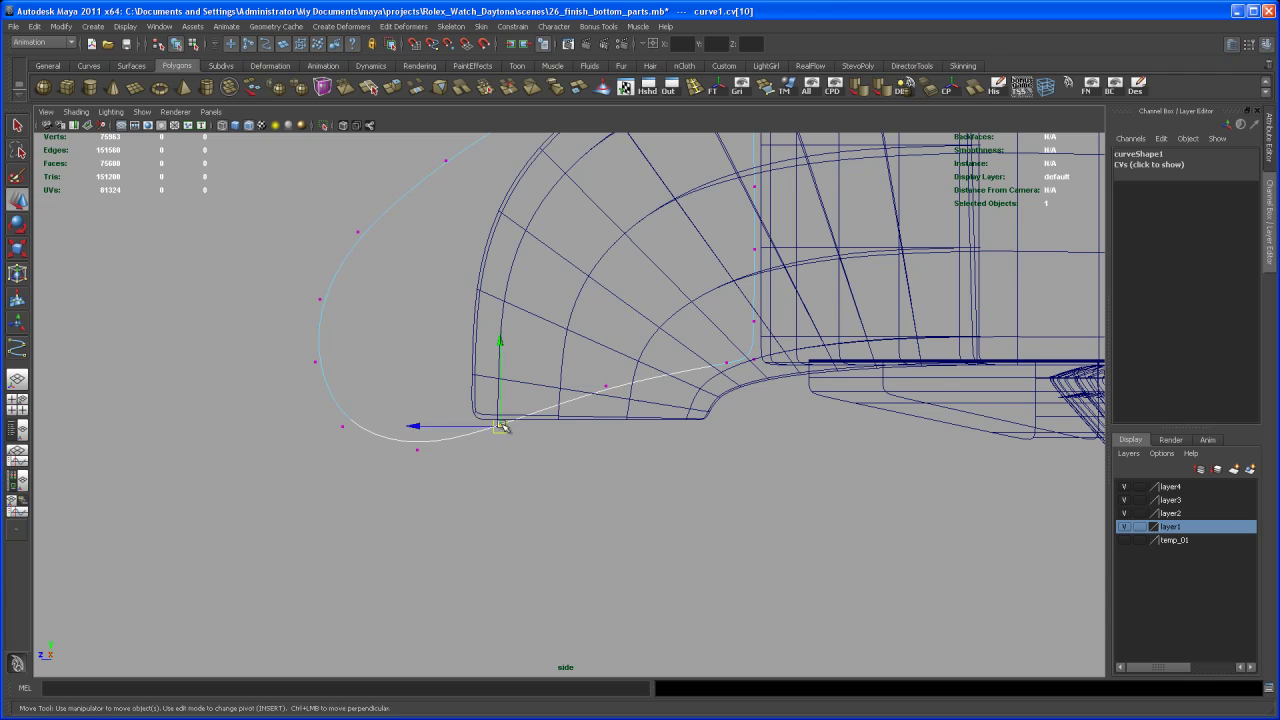
left_click_drag(502, 428, 506, 420)
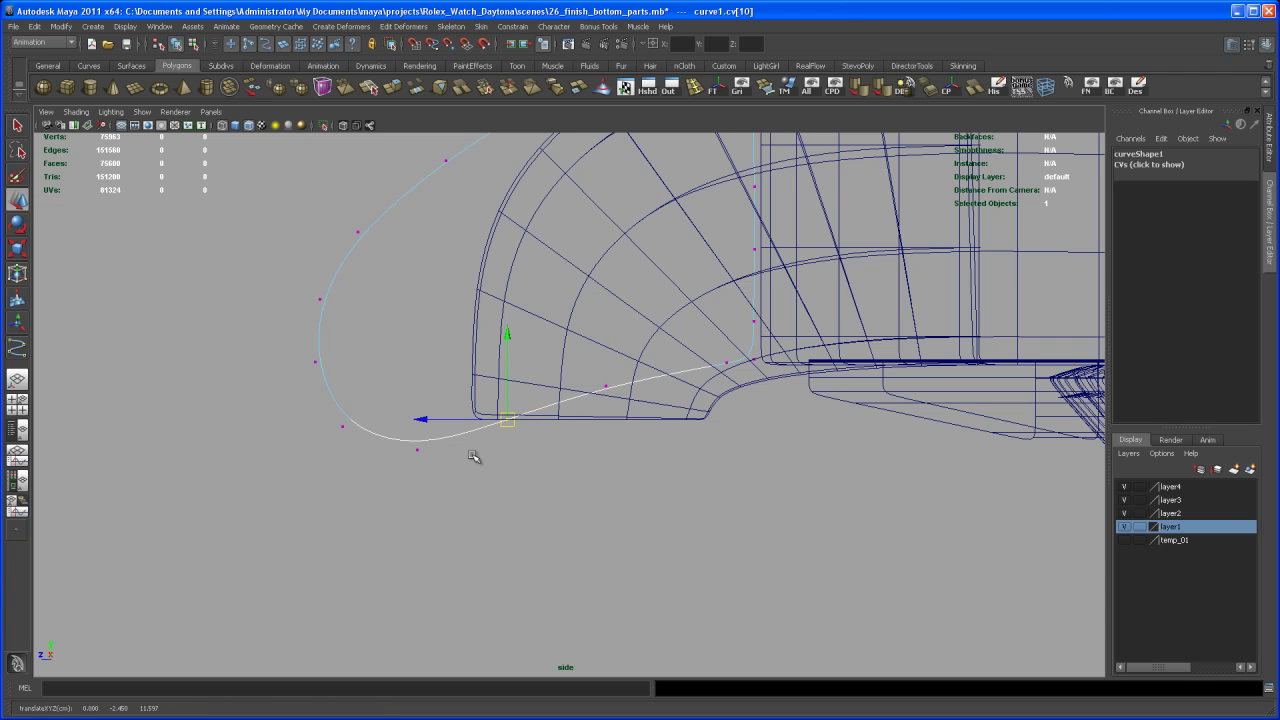
left_click(606, 384)
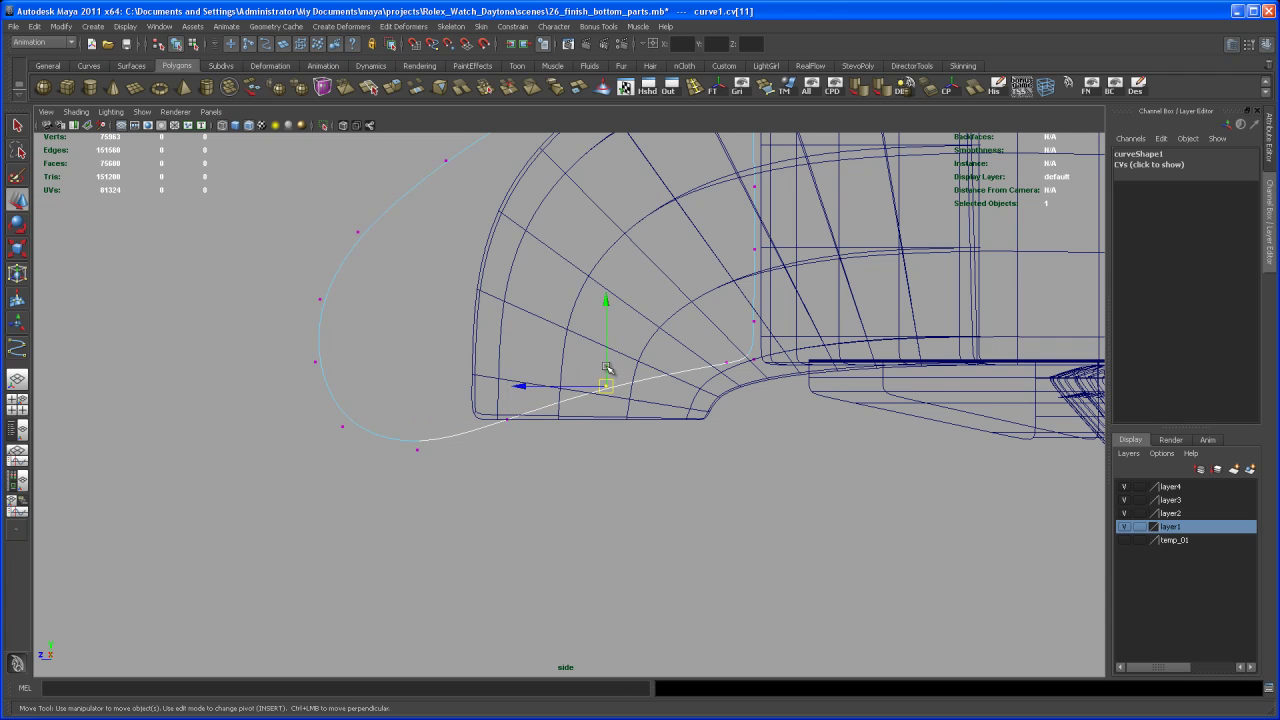
left_click_drag(606, 368, 606, 364)
Slide the last underside CV closer to the profile's bottom inner corner to tighten the bend beside the case.
middle_click_drag(713, 371, 600, 450, "alt")
right_click_drag(600, 450, 646, 494, "alt")
middle_click_drag(646, 494, 613, 484, "alt")
scroll(630, 505, "up", 5)
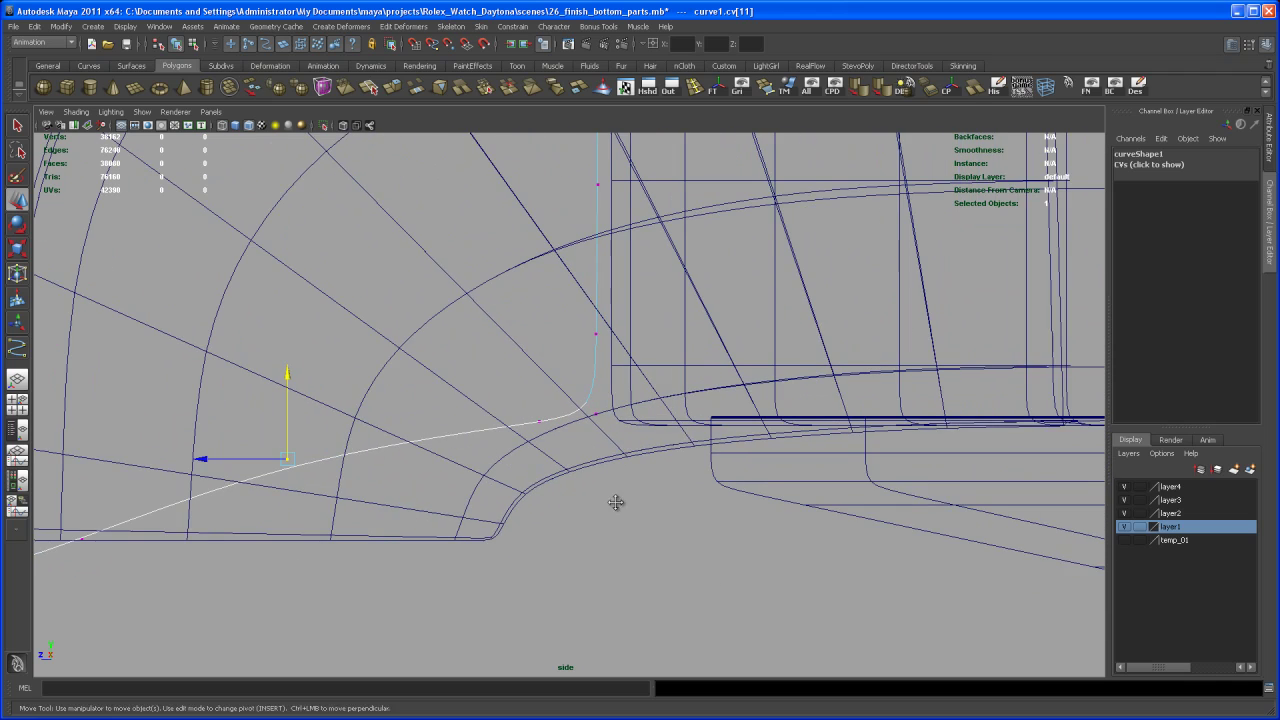
left_click_drag(589, 426, 586, 394)
middle_click_drag(552, 363, 503, 390, "alt")
right_click_drag(503, 390, 632, 545, "alt")
middle_click_drag(579, 308, 572, 390, "alt")
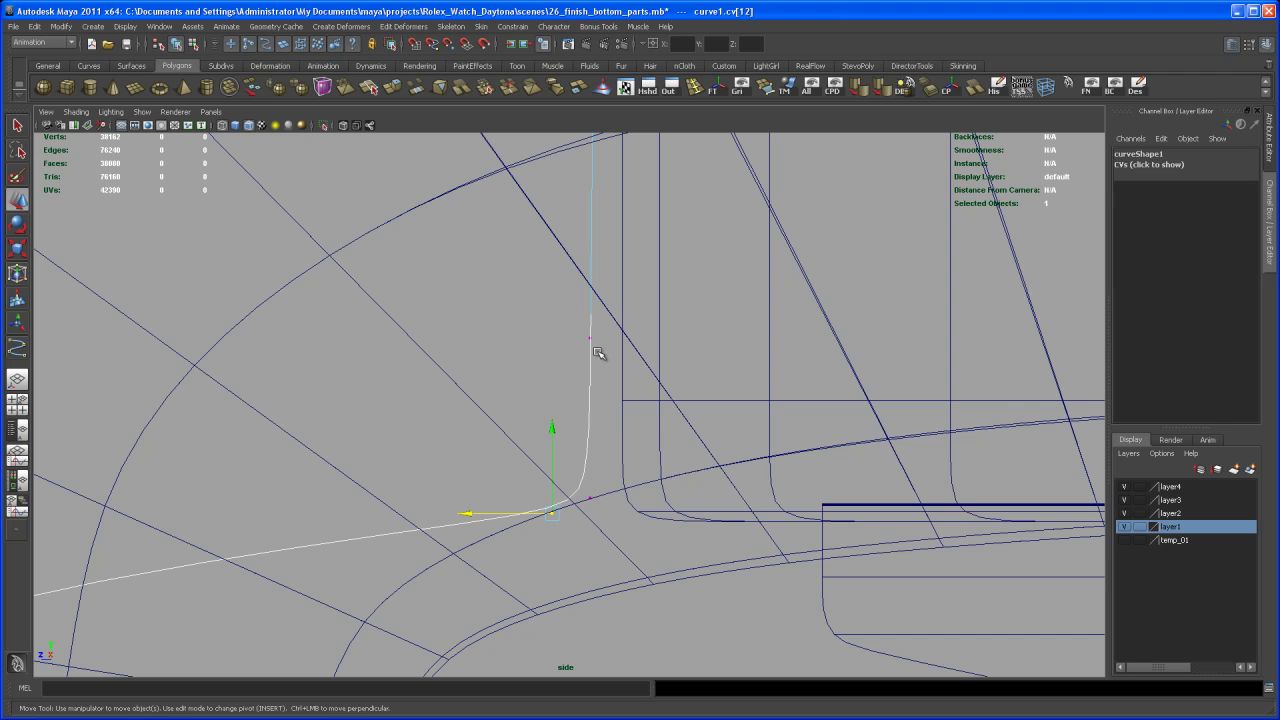
scroll(586, 507, "down", 3)
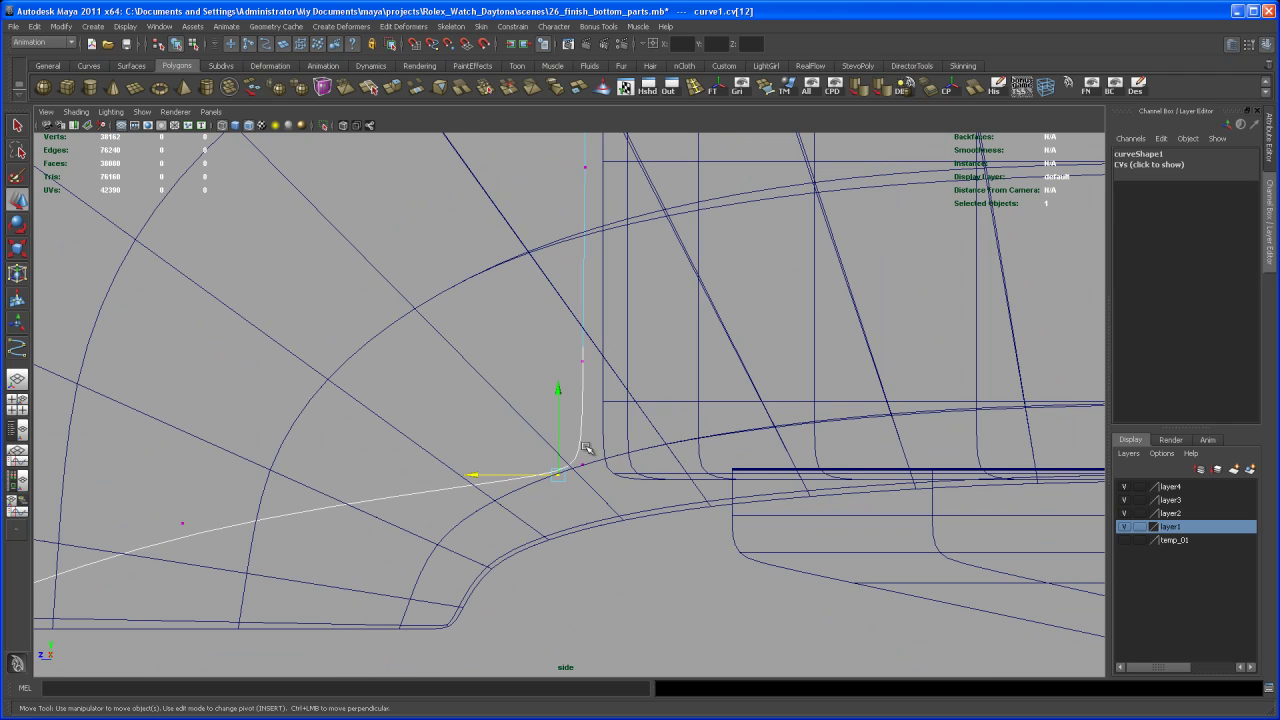
scroll(604, 469, "down", 5)
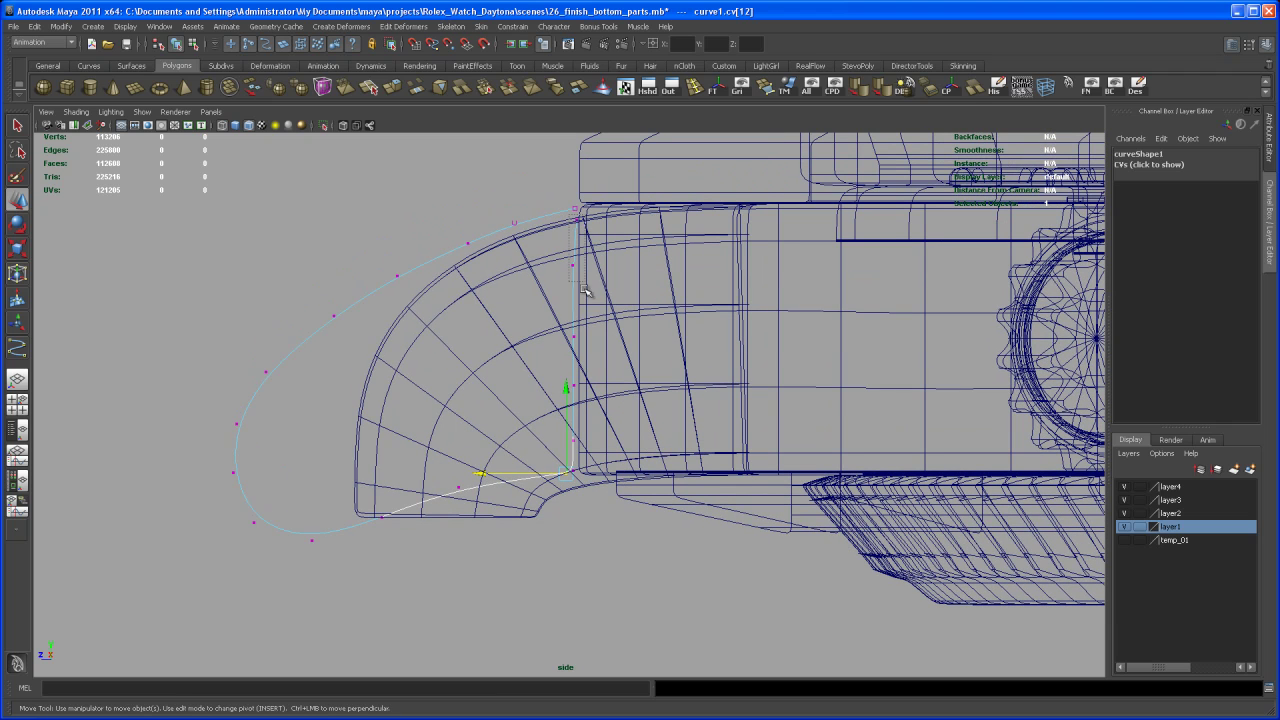
Select the CVs along the profile's inner vertical edge, CVs 13 to 18, and scale them flat into a straight line.
left_click_drag(585, 290, 591, 503)
scroll(613, 502, "up", 1)
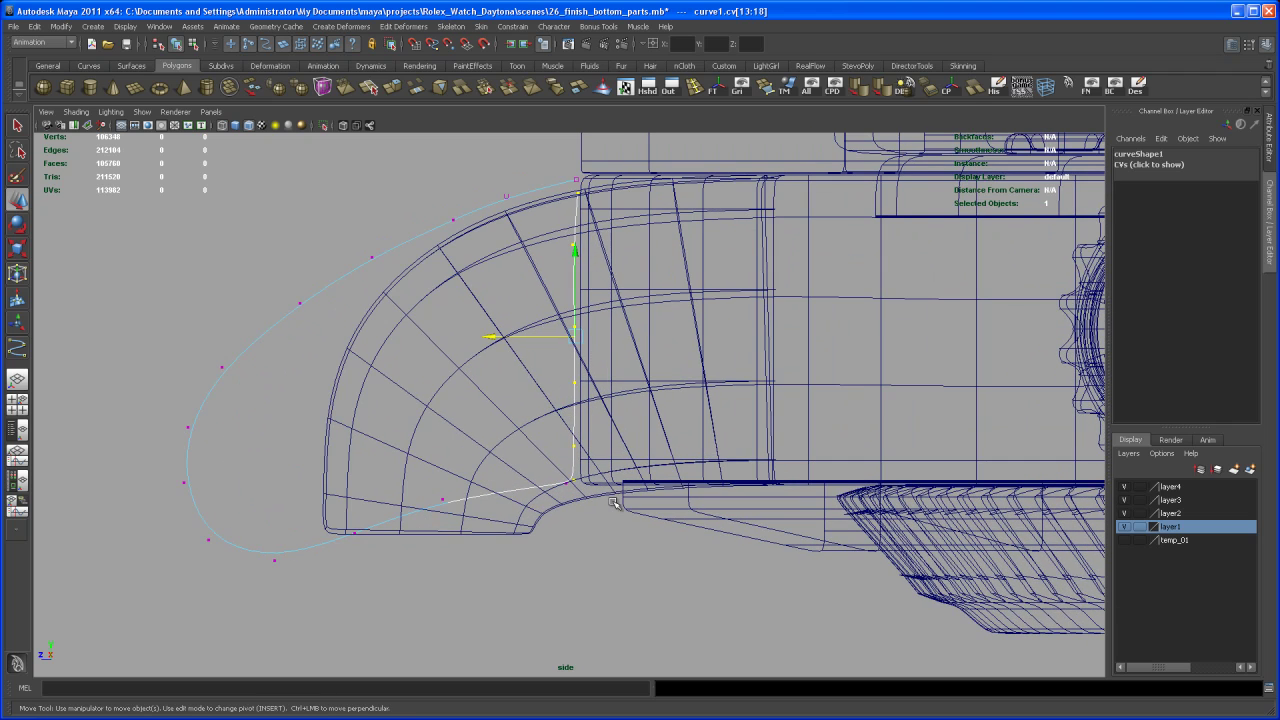
key("r")
mouse_move(458, 335)
left_mouse_down()
mouse_move(524, 350)
mouse_move(501, 340)
mouse_move(528, 337)
mouse_move(457, 337)
left_mouse_up()
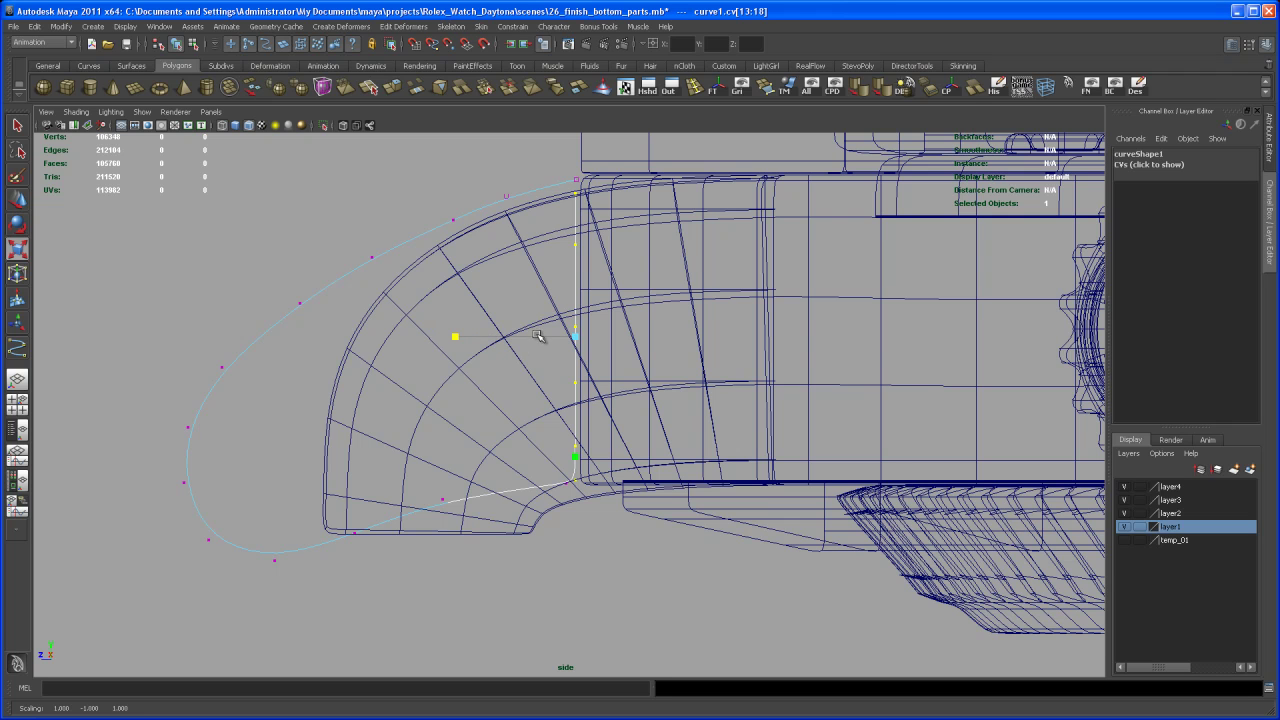
Lower CV 14 on the inner vertical edge until it sits just above the bottom corner CV.
scroll(537, 360, "up", 5)
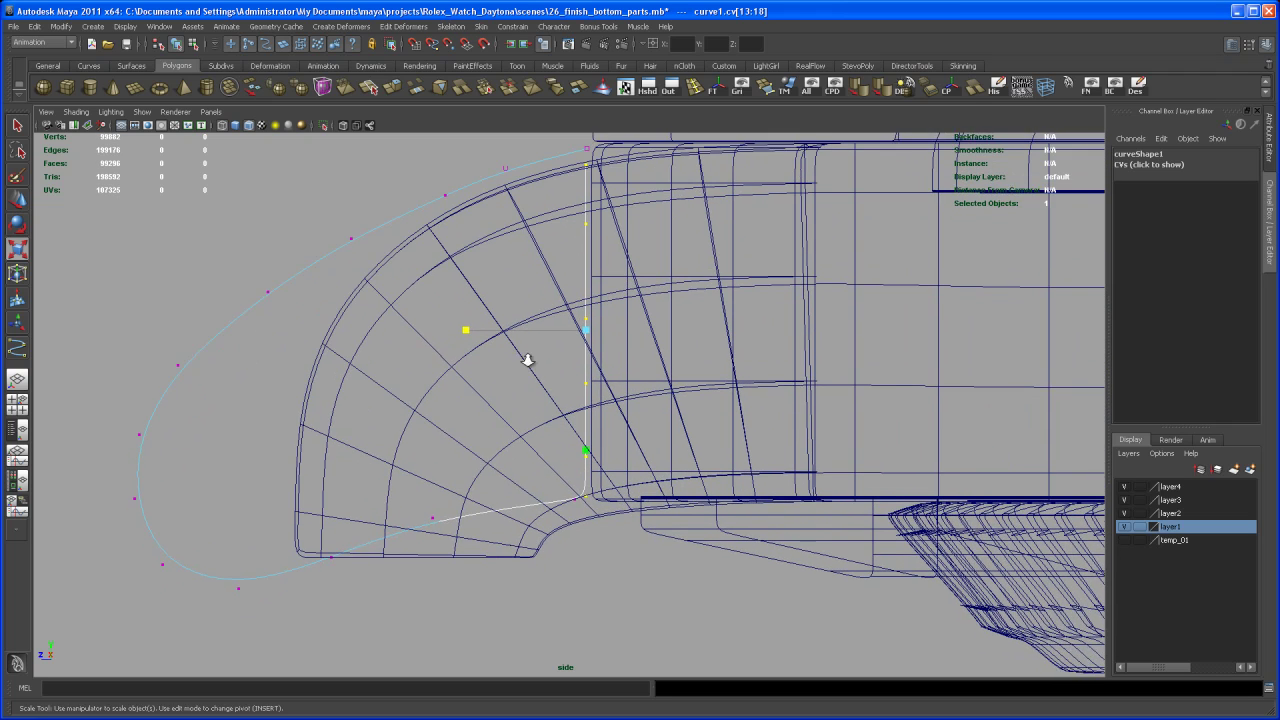
scroll(525, 412, "up", 3)
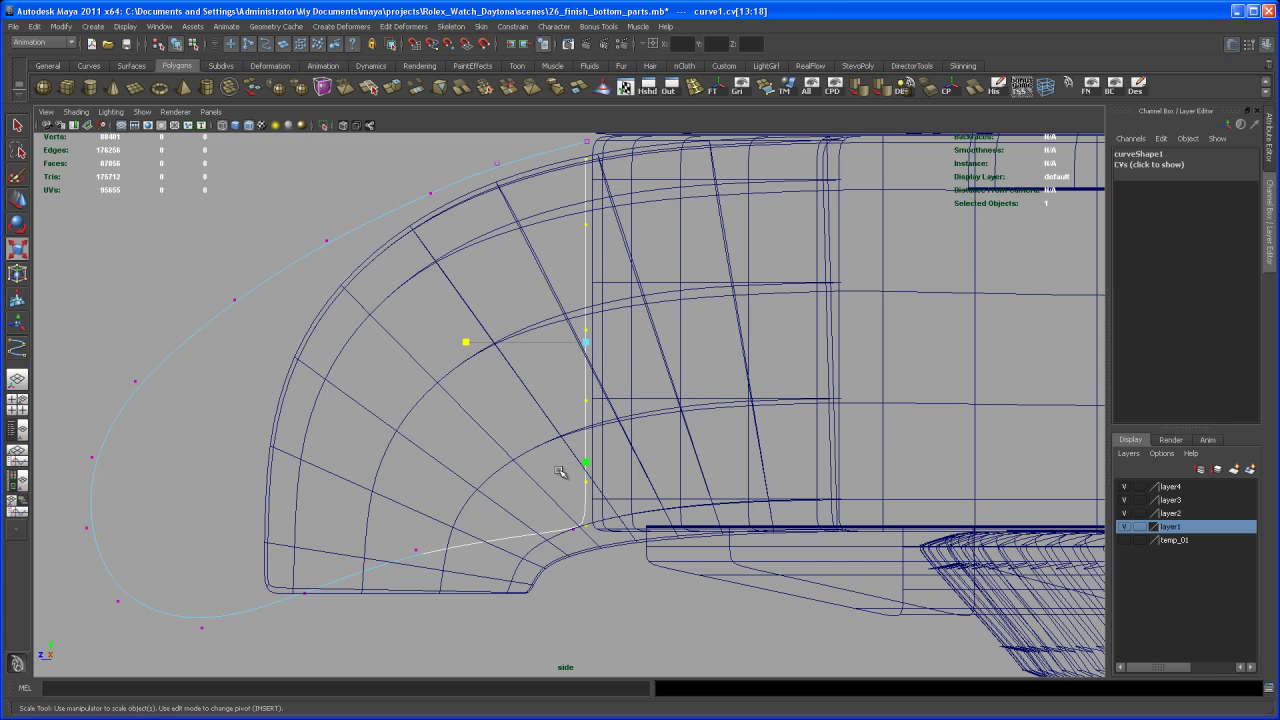
scroll(560, 475, "up", 6)
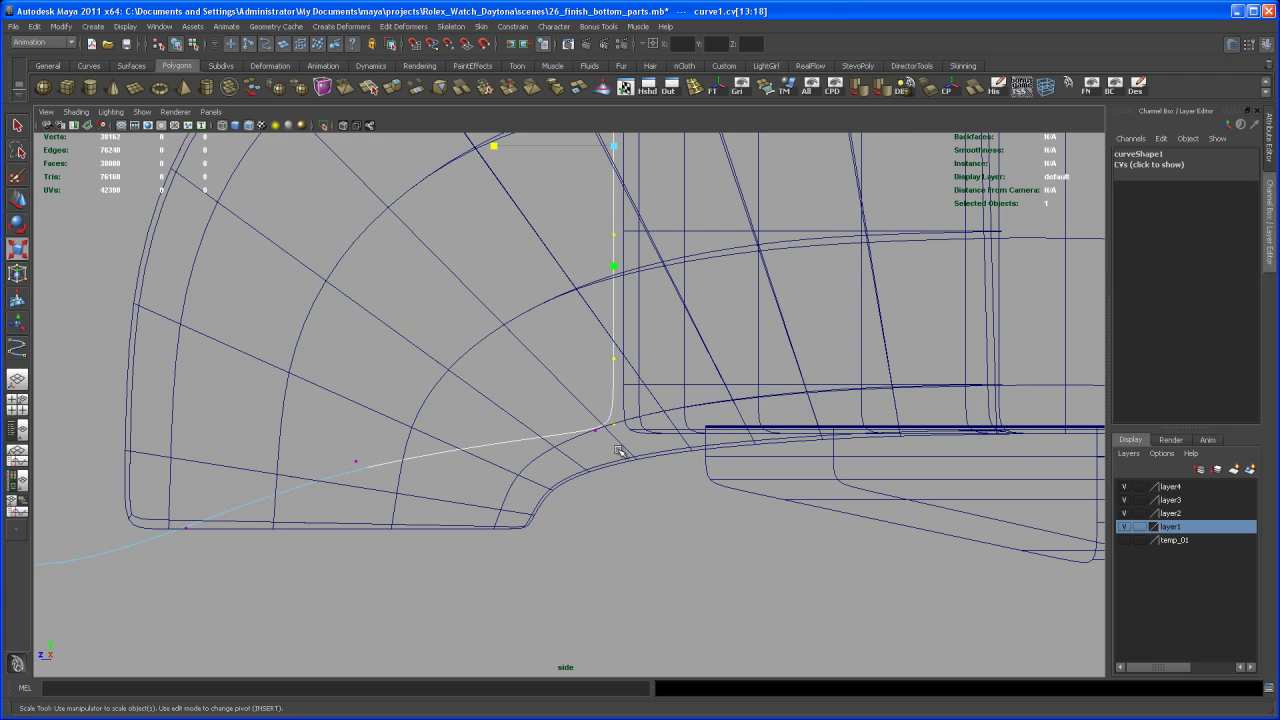
left_click(611, 357)
scroll(608, 380, "up", 3)
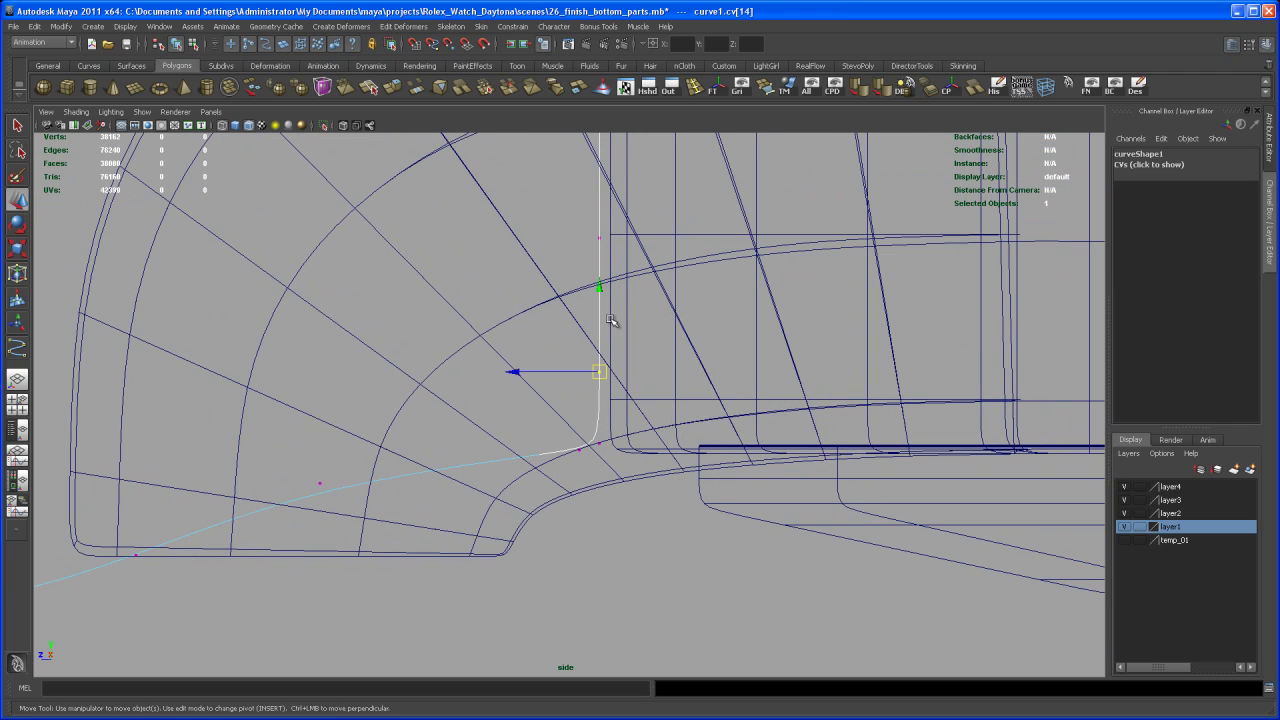
left_click_drag(599, 308, 602, 366)
right_click_drag(625, 508, 716, 515, "alt")
middle_click_drag(635, 513, 638, 461, "alt")
right_click_drag(638, 461, 747, 582, "alt")
right_click_drag(601, 448, 657, 512, "alt")
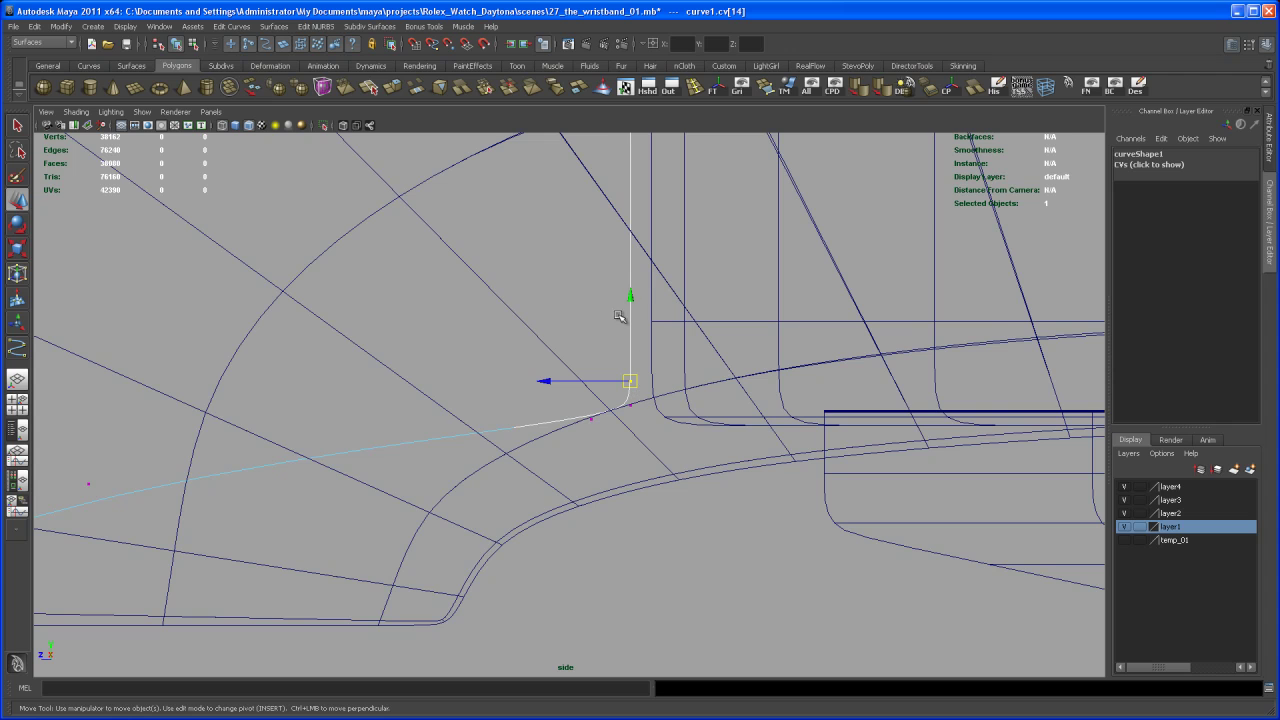
right_click_drag(619, 316, 663, 317, "alt")
middle_click_drag(663, 317, 651, 319, "alt")
left_click_drag(633, 296, 634, 308)
Move CV 12 further toward the profile's bottom inner corner and slightly up.
right_click_drag(640, 392, 684, 436, "alt")
right_click_drag(597, 415, 652, 480, "alt")
middle_click_drag(652, 480, 610, 456, "alt")
left_click_drag(534, 396, 571, 406)
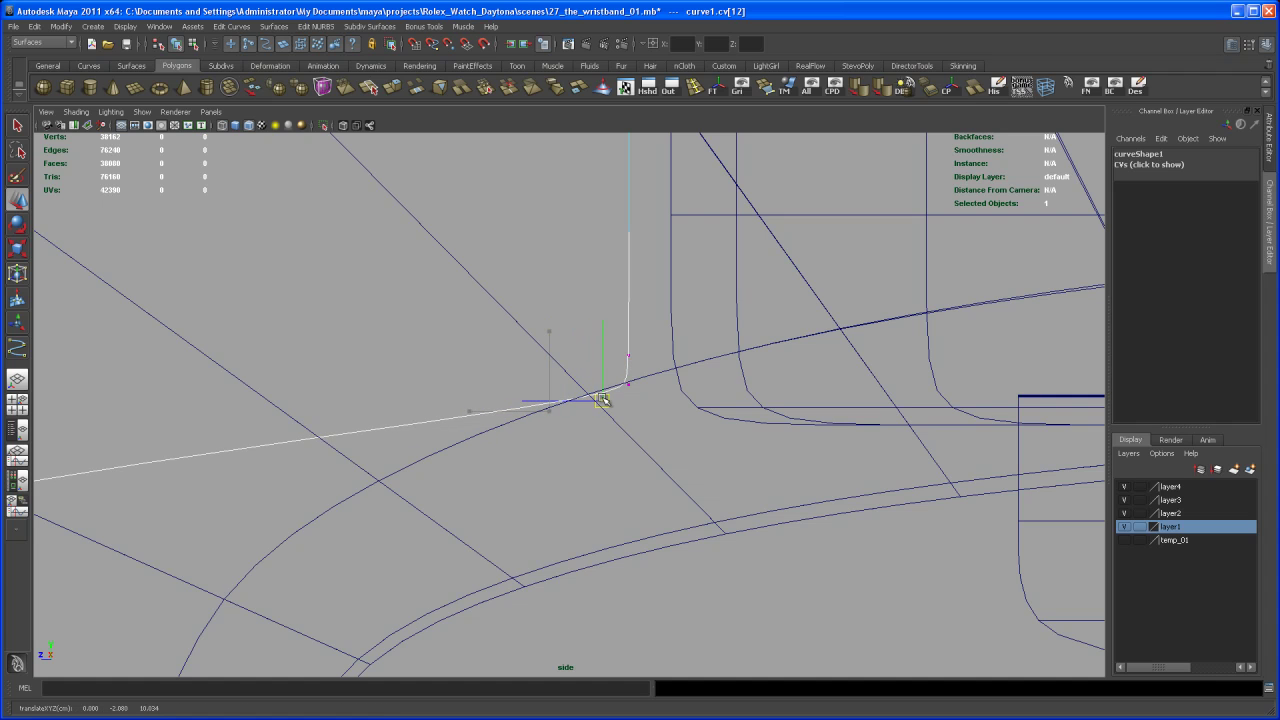
Lower the bottom inner corner CVs together, and bring CVs 14 and 12 closer to the corner point for a sharper bend.
left_click_drag(588, 325, 645, 416)
left_click_drag(622, 337, 631, 359)
left_click(630, 370)
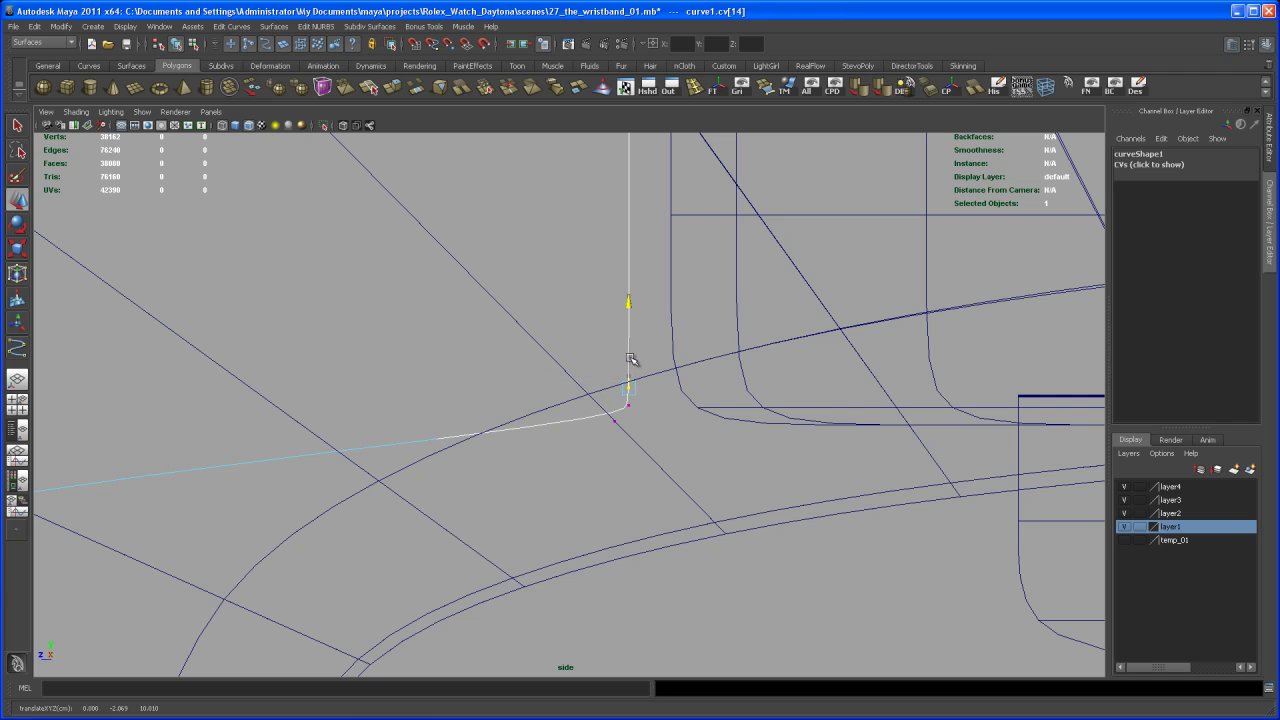
middle_click_drag(609, 412, 617, 423)
left_click_drag(615, 398, 617, 391)
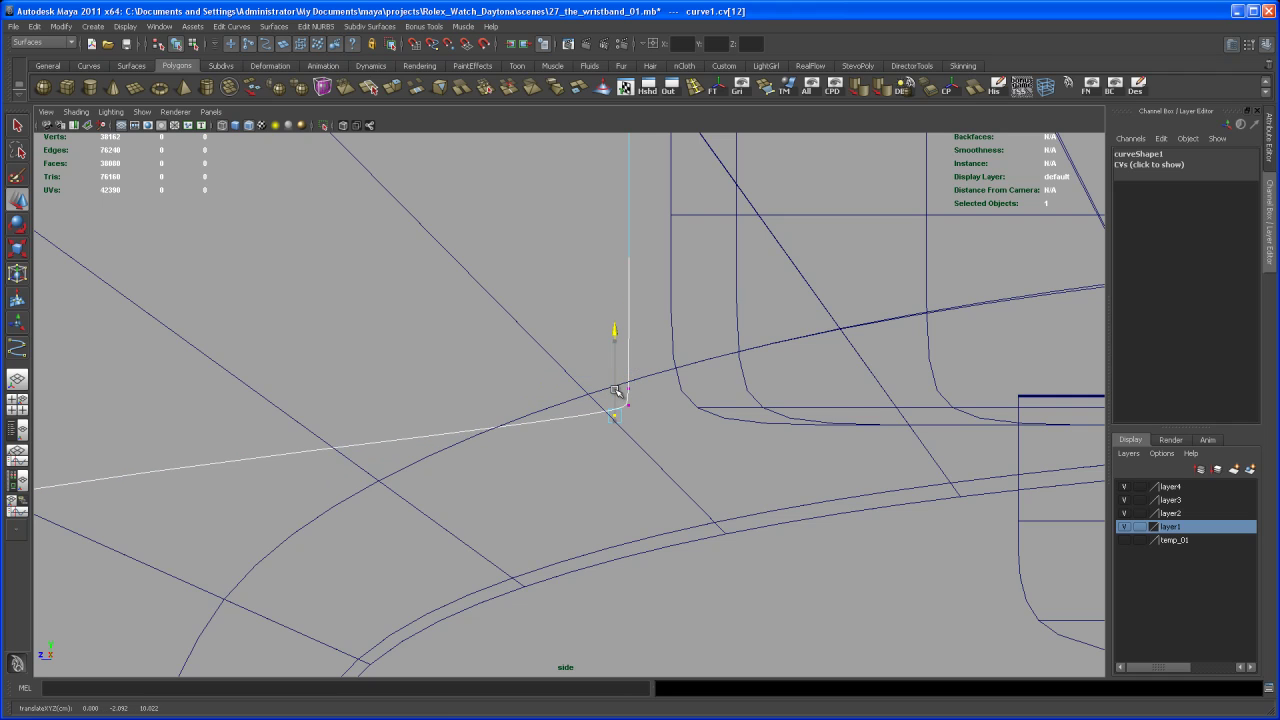
scroll(571, 406, "down", 5)
scroll(683, 477, "up", 2)
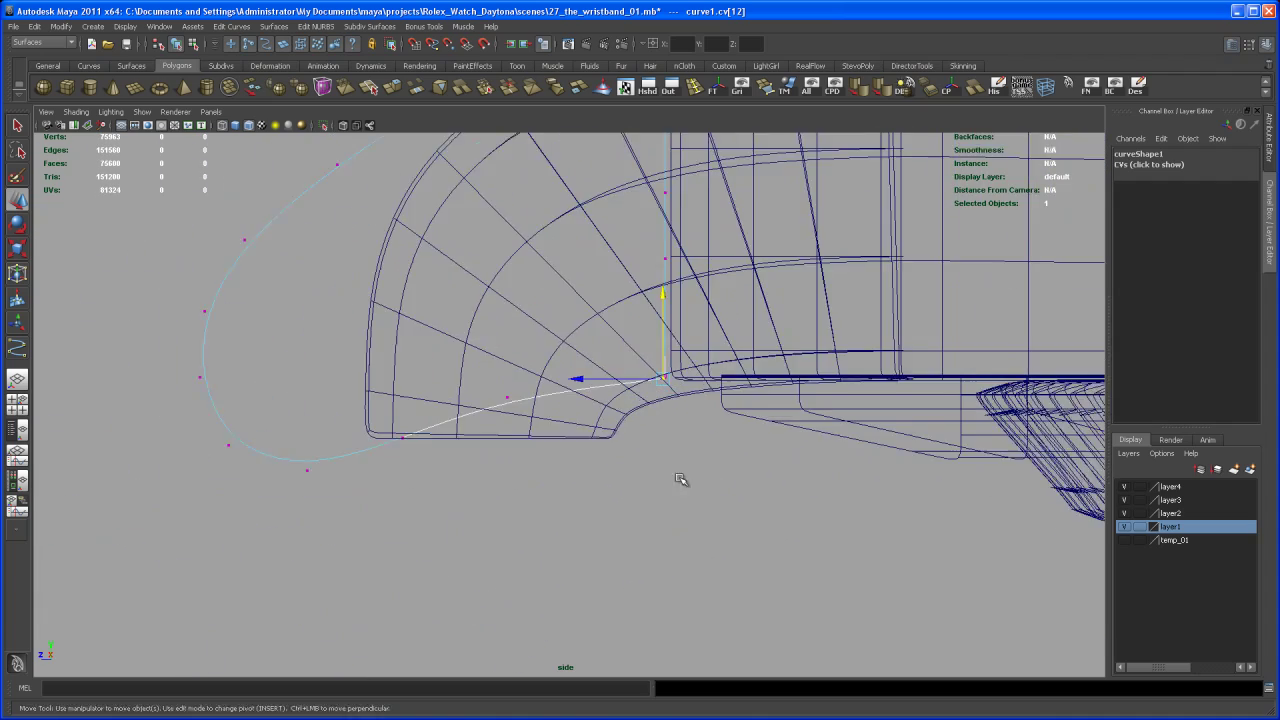
Leave CV editing and select the whole profile curve as an object, framing its open gap at the upper inner corner.
middle_click_drag(617, 472, 579, 505, "alt")
scroll(662, 485, "up", 1)
middle_click_drag(603, 278, 466, 500, "alt")
scroll(480, 505, "up", 1)
middle_click_drag(531, 525, 603, 504, "alt")
scroll(600, 488, "up", 1)
right_click_drag(536, 286, 583, 278)
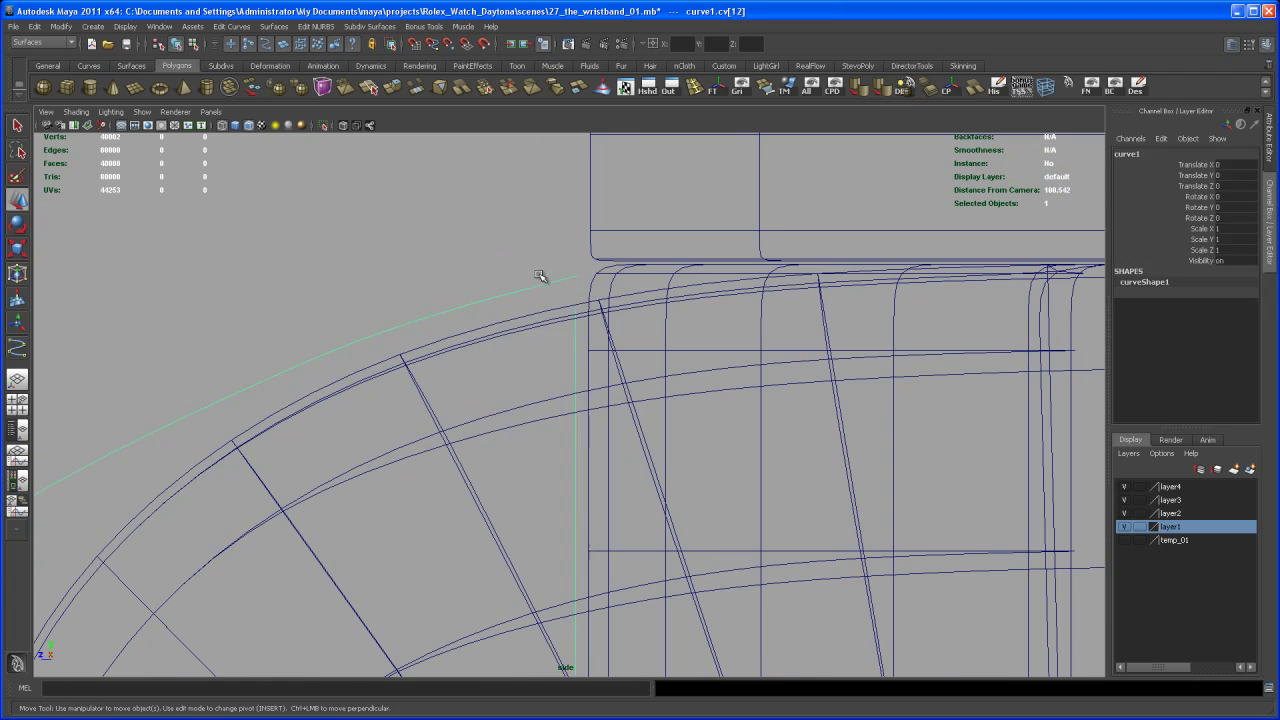
Try to join the profile curve's open ends with Attach Curves, using the Blend method, 0.5 blend bias and originals kept.
middle_click_drag(537, 281, 555, 266, "alt")
left_click(71, 43)
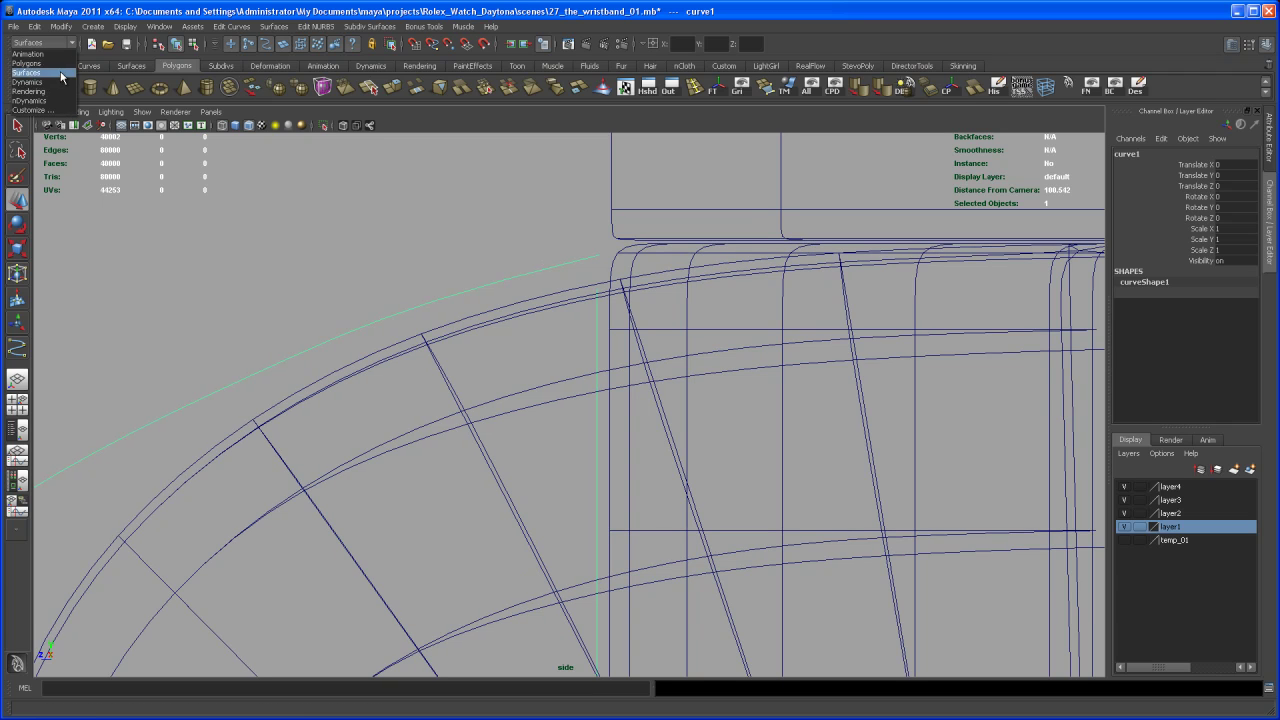
left_click(62, 74)
left_click(232, 26)
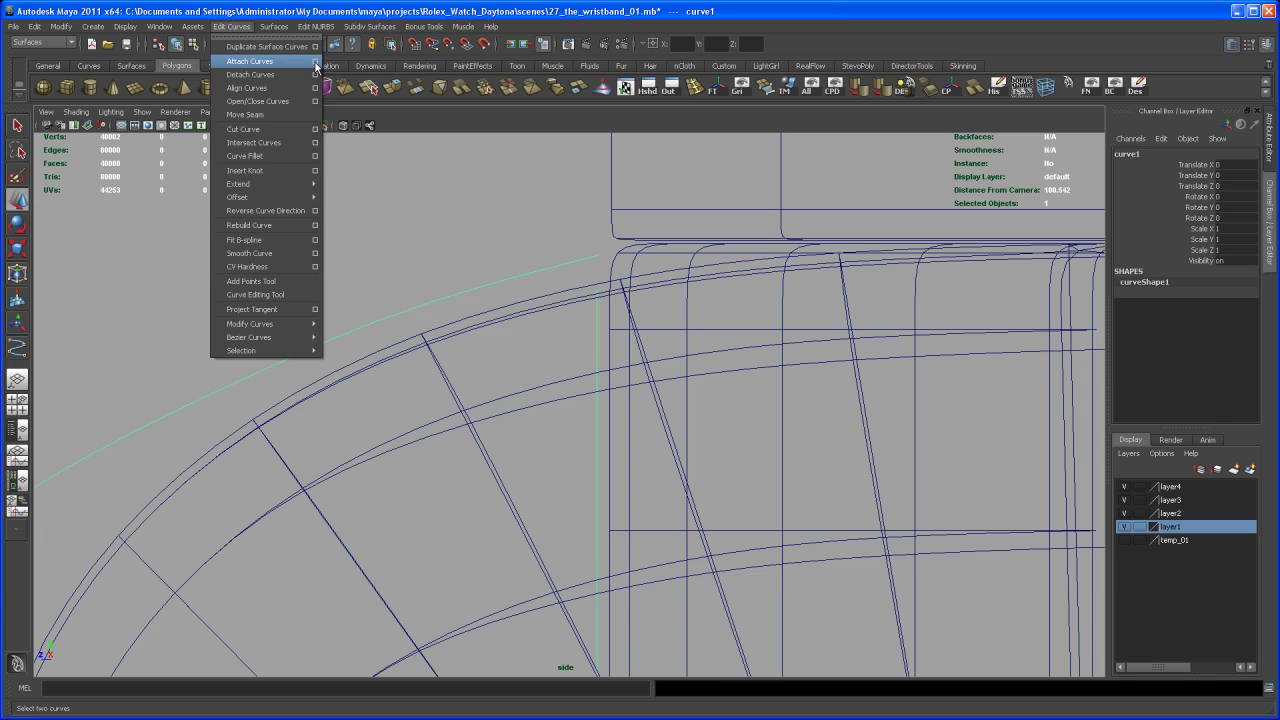
left_click(316, 62)
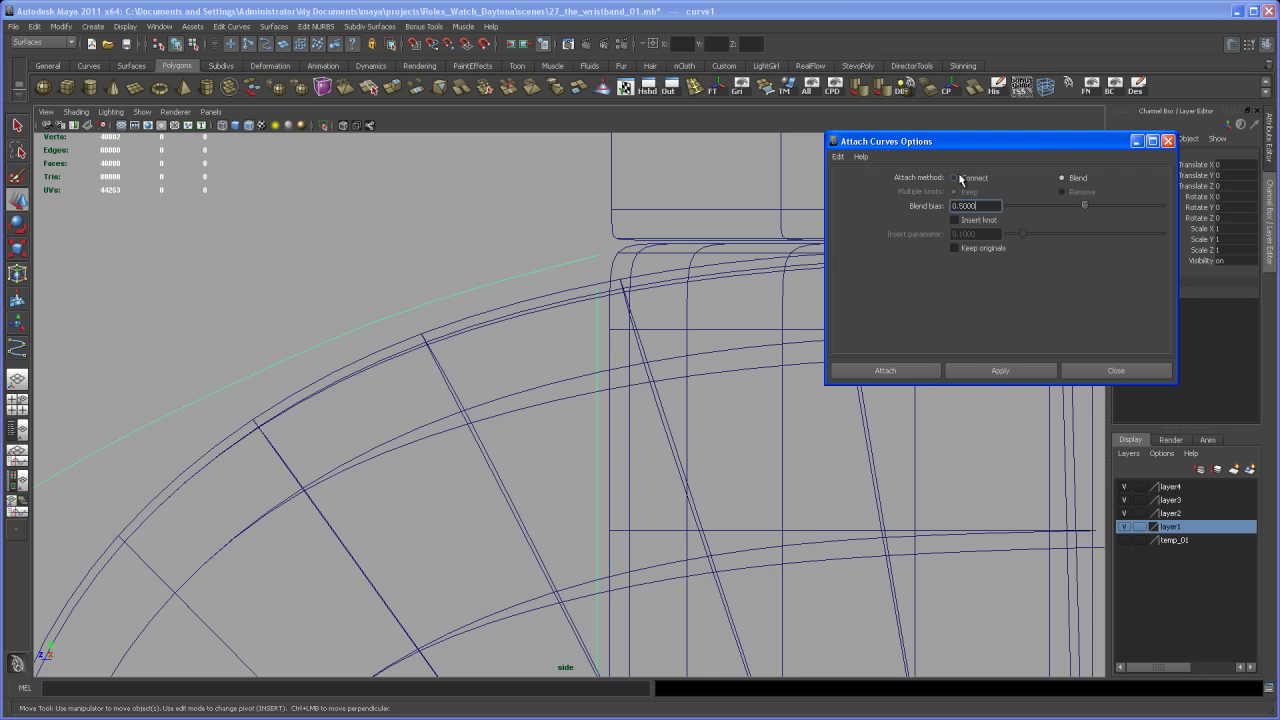
left_click(839, 157)
left_click(1011, 370)
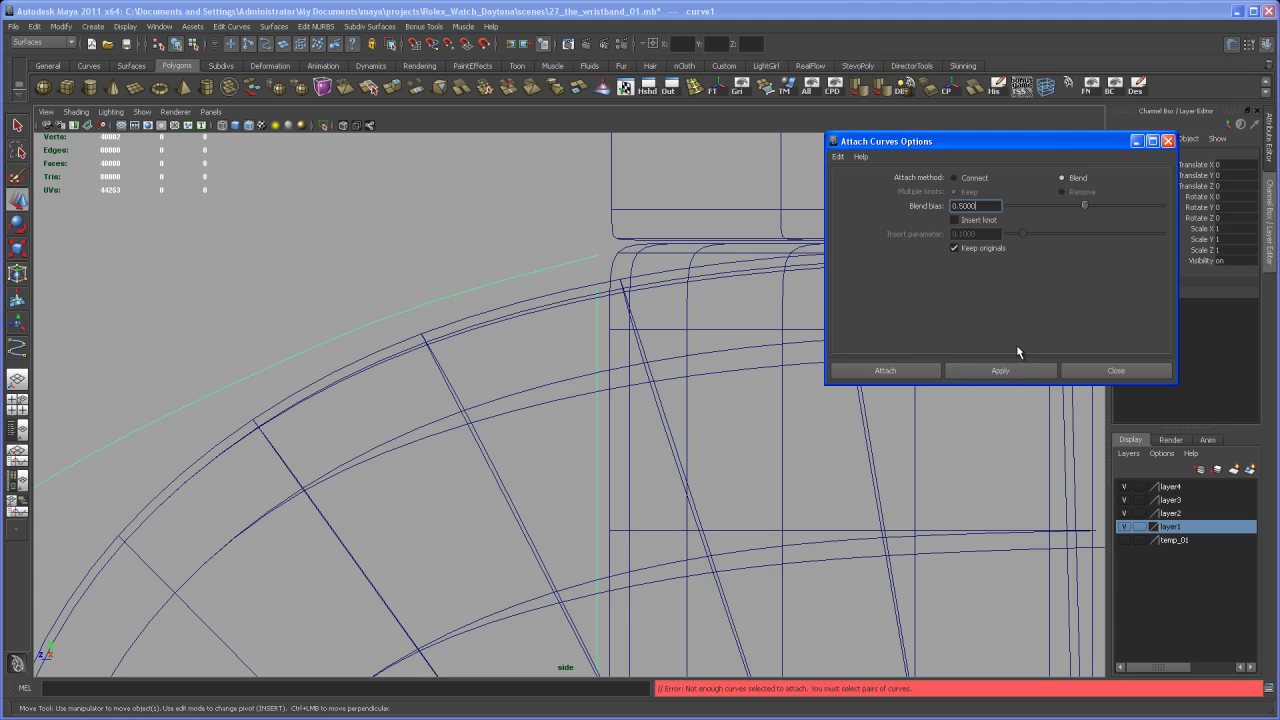
Retry Attach Curves on the selected profile curve with the same options and close the options window.
middle_click_drag(562, 380, 560, 366, "alt")
right_click_drag(560, 366, 583, 389, "alt")
middle_click_drag(583, 389, 567, 391, "alt")
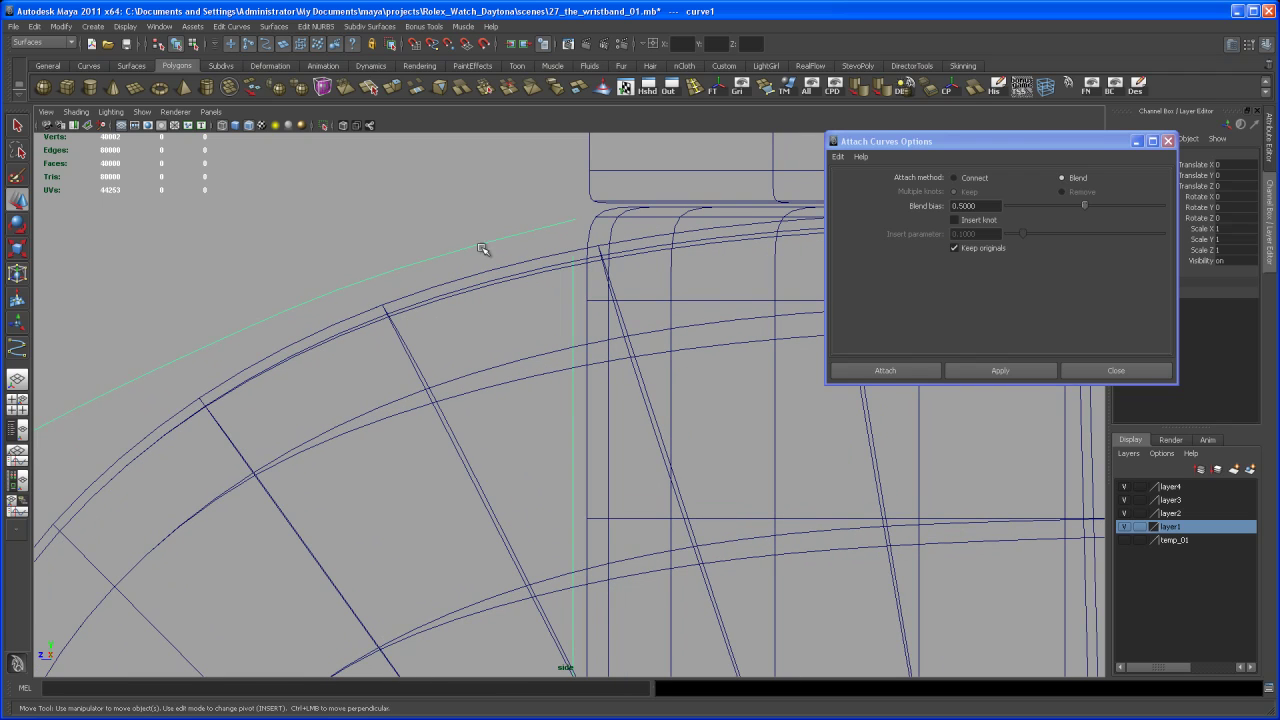
right_click_drag(542, 231, 548, 216)
left_click(919, 370)
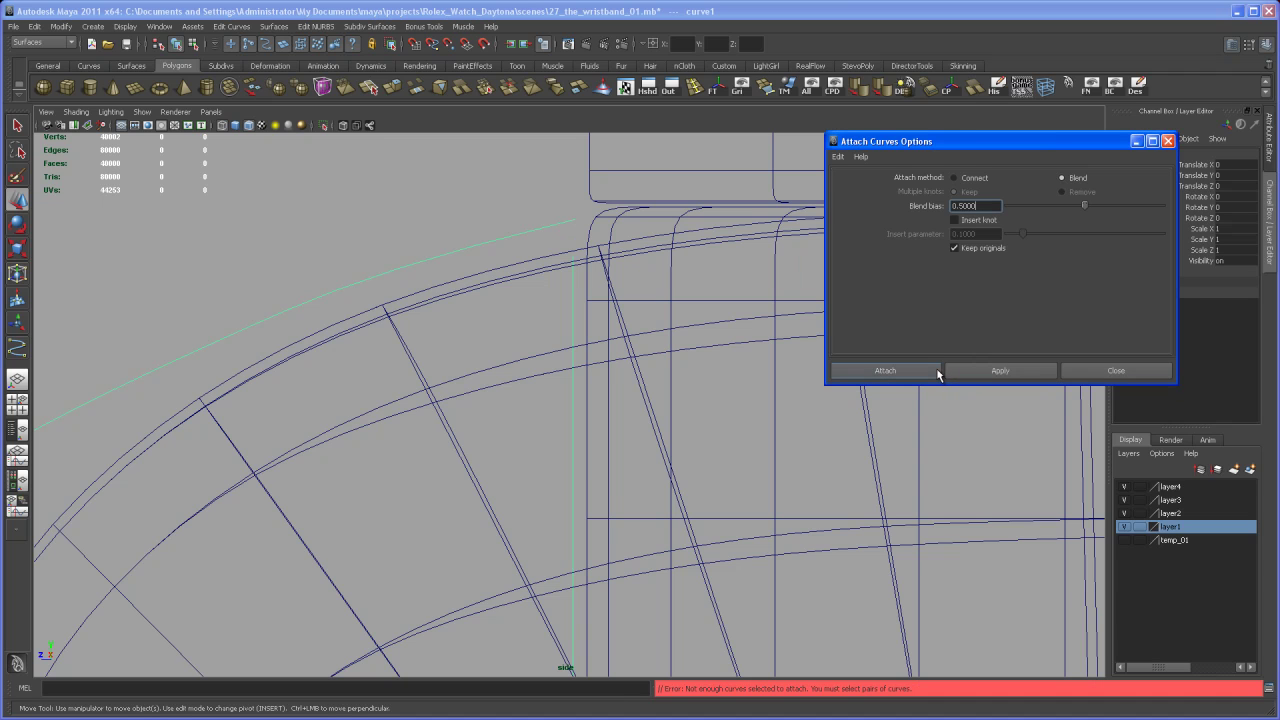
left_click(1098, 376)
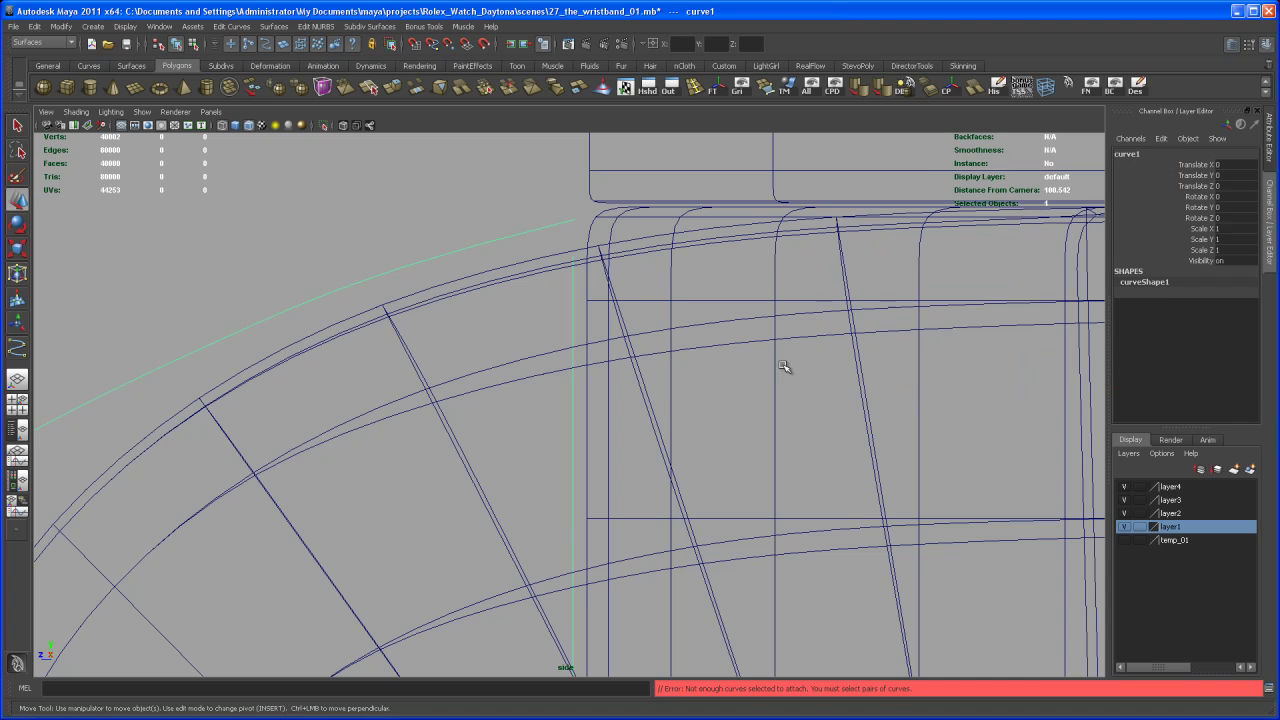
middle_click_drag(361, 215, 334, 194, "alt")
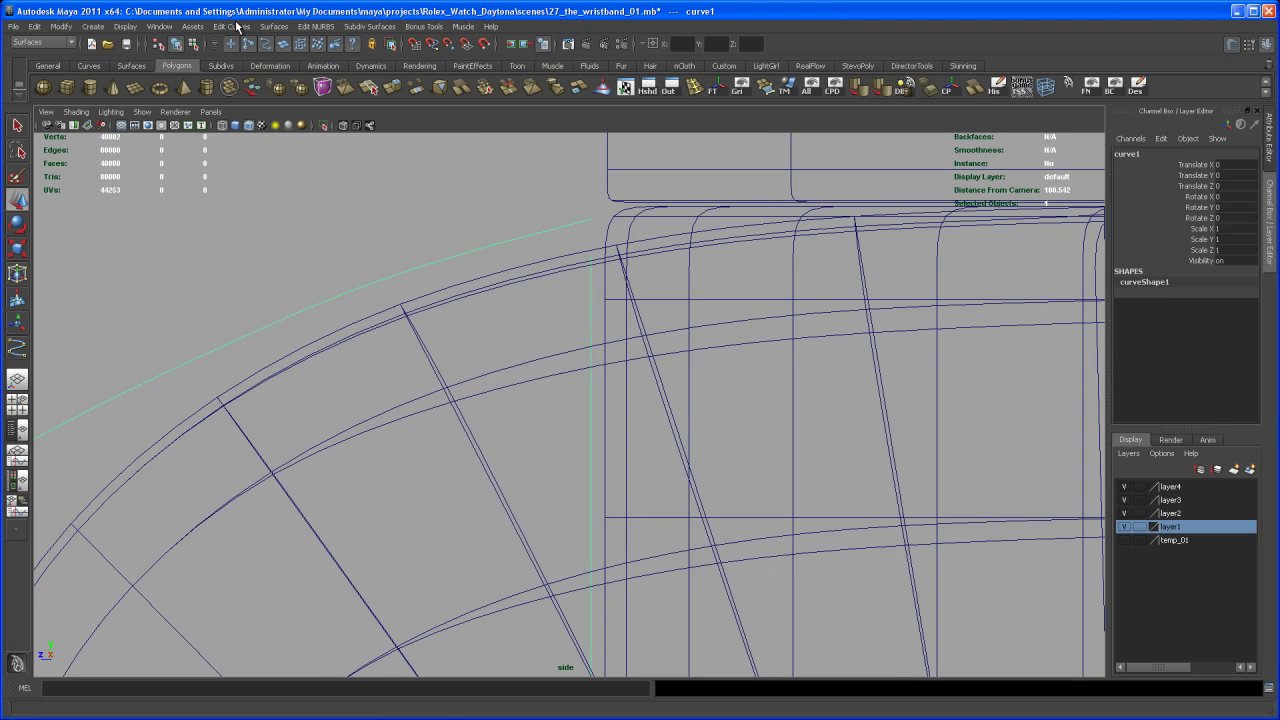
Close the selected profile curve with Open/Close Curves, using the Blend shape and 0.5 blend bias, without keeping the original.
left_click(240, 29)
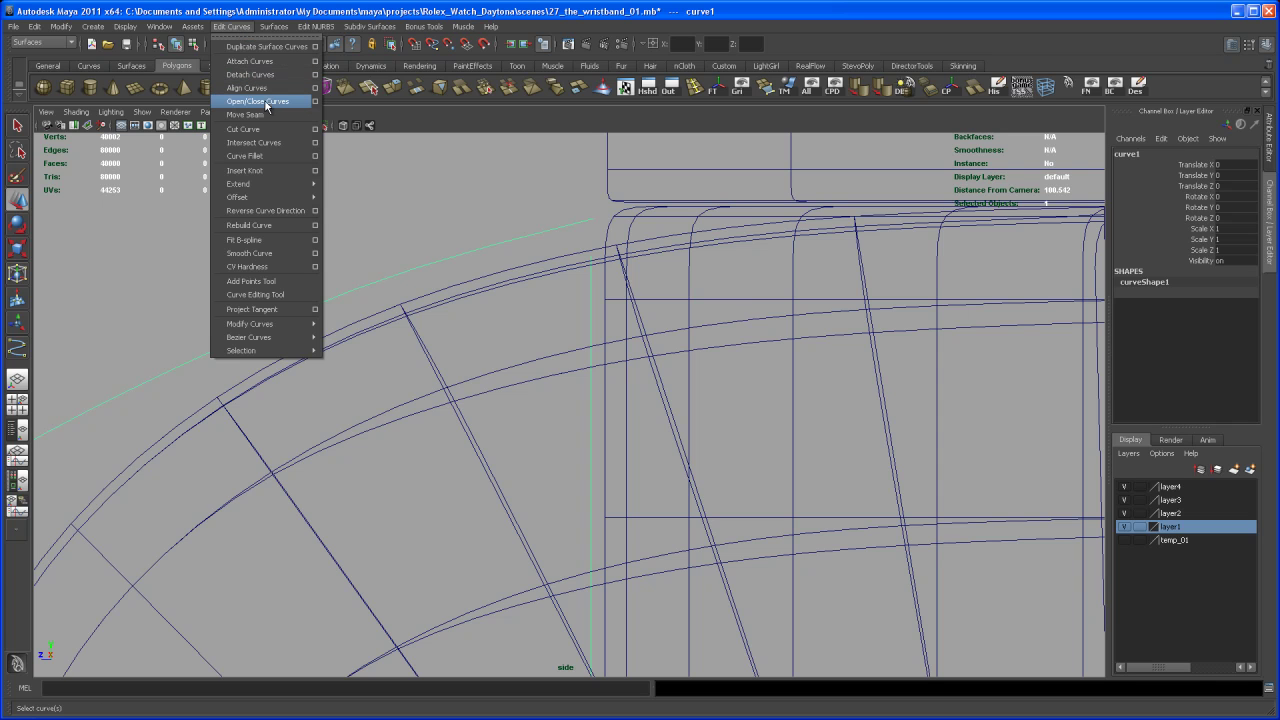
left_click(316, 102)
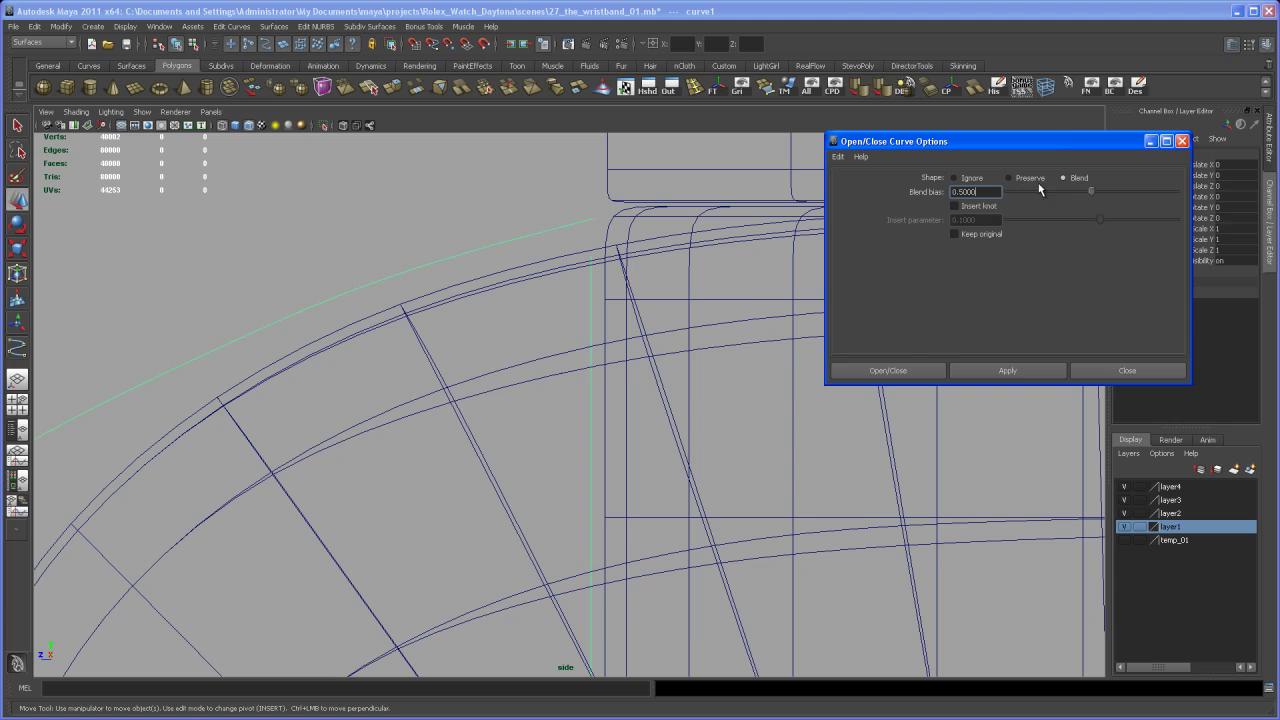
left_click(988, 367)
left_click(1088, 369)
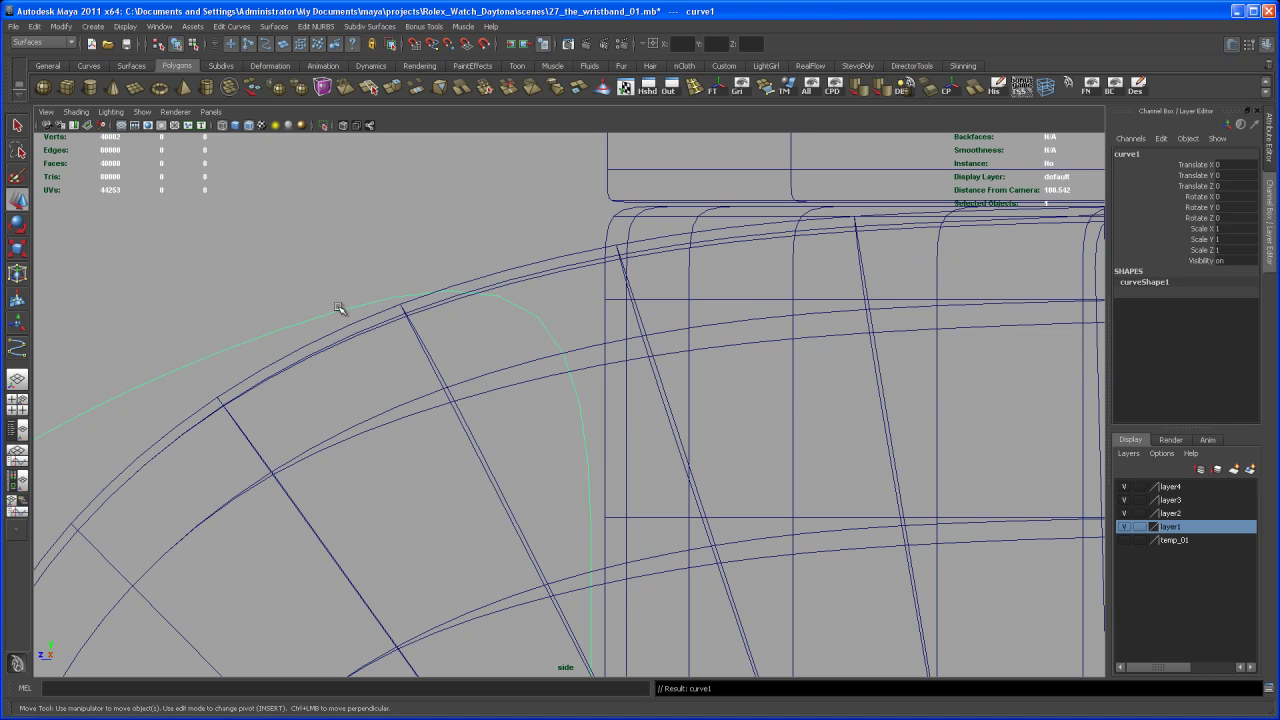
Show the closed curve's CVs and raise the CV on the vertical inner edge up to just below the upper inner corner.
right_click_drag(342, 309, 318, 309)
middle_click_drag(345, 332, 357, 306, "alt")
right_click_drag(357, 306, 444, 343, "alt")
middle_click_drag(444, 343, 439, 331, "alt")
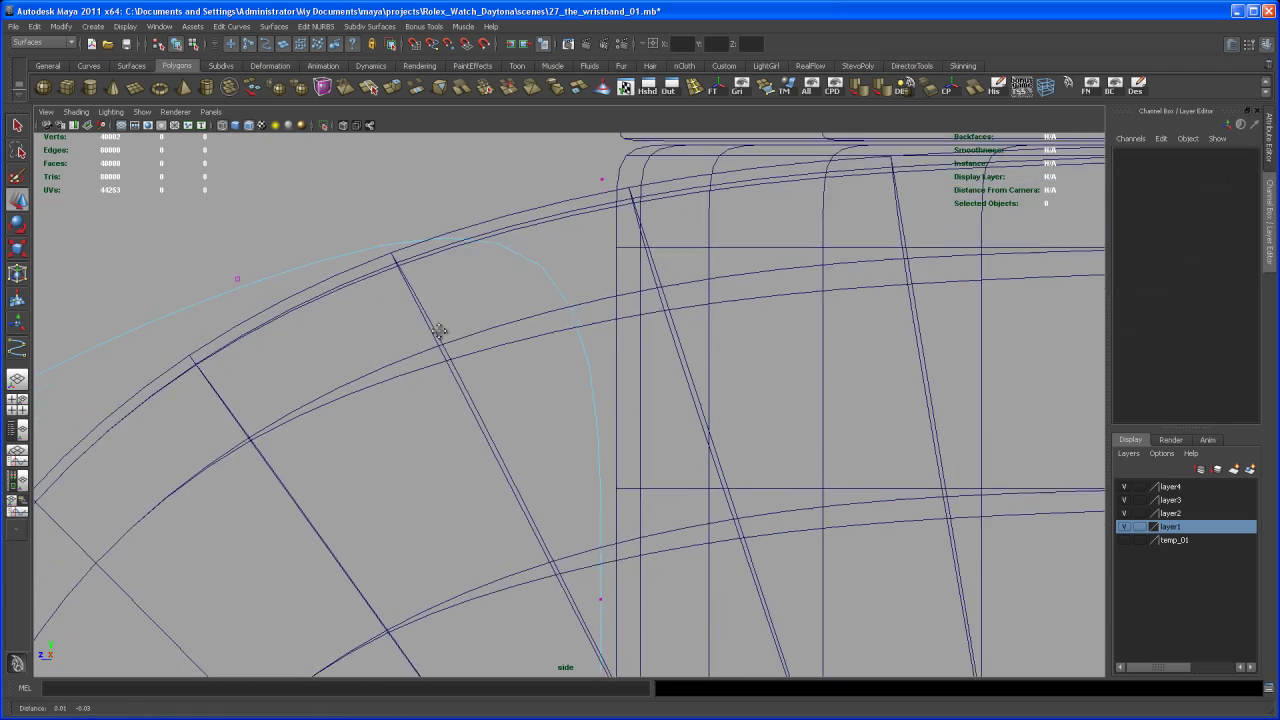
right_click_drag(439, 331, 483, 367, "alt")
middle_click_drag(483, 367, 489, 337, "alt")
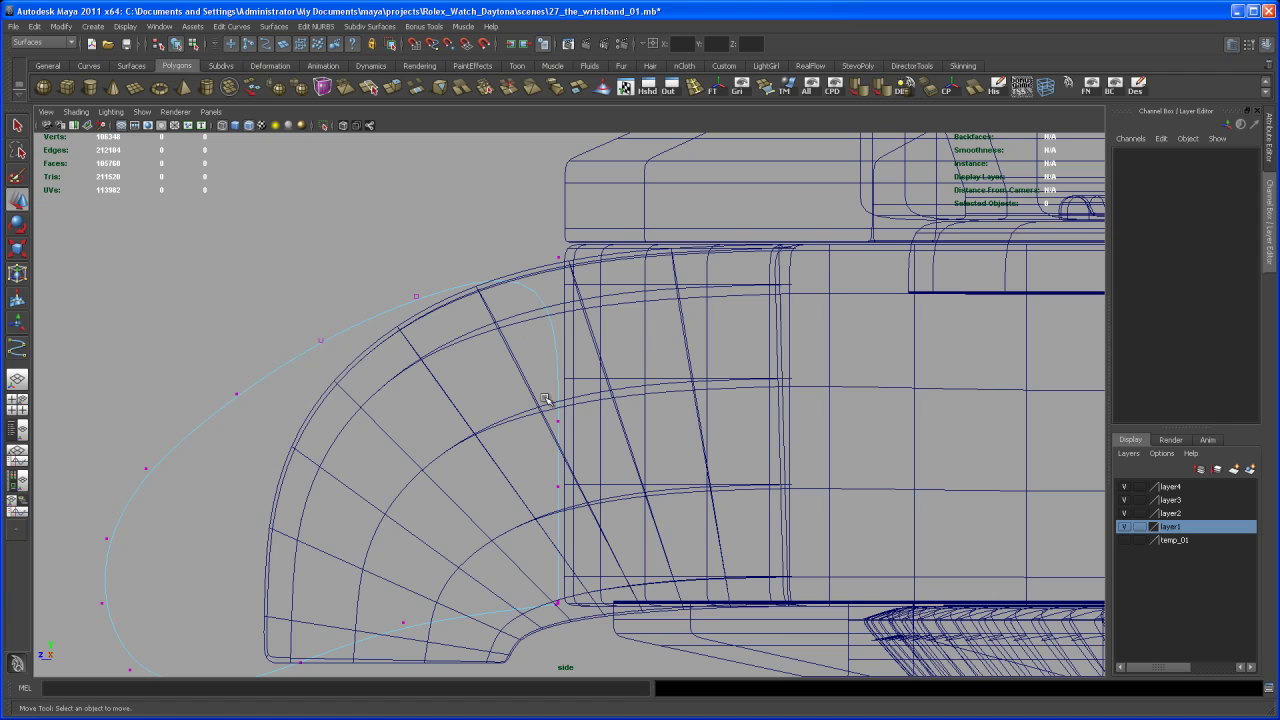
left_click(557, 420)
left_click_drag(560, 376, 545, 282)
Move CV 0 next to the upper inner corner and shift CV 1 along the upper edge toward it.
left_click(416, 296)
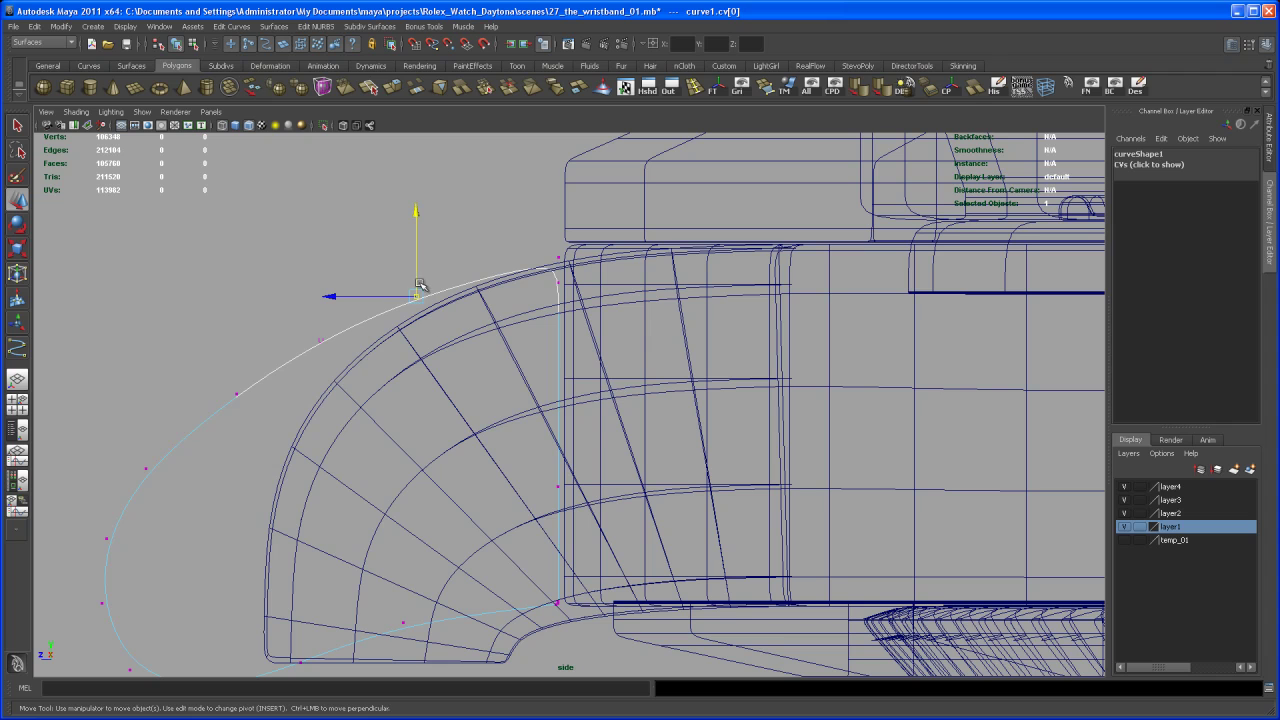
left_click_drag(416, 295, 548, 258)
left_click(320, 340)
left_click_drag(320, 340, 486, 274)
Select the three CVs at the upper inner corner and raise them together, pulling the corner above the lug outline.
scroll(628, 423, "up", 2)
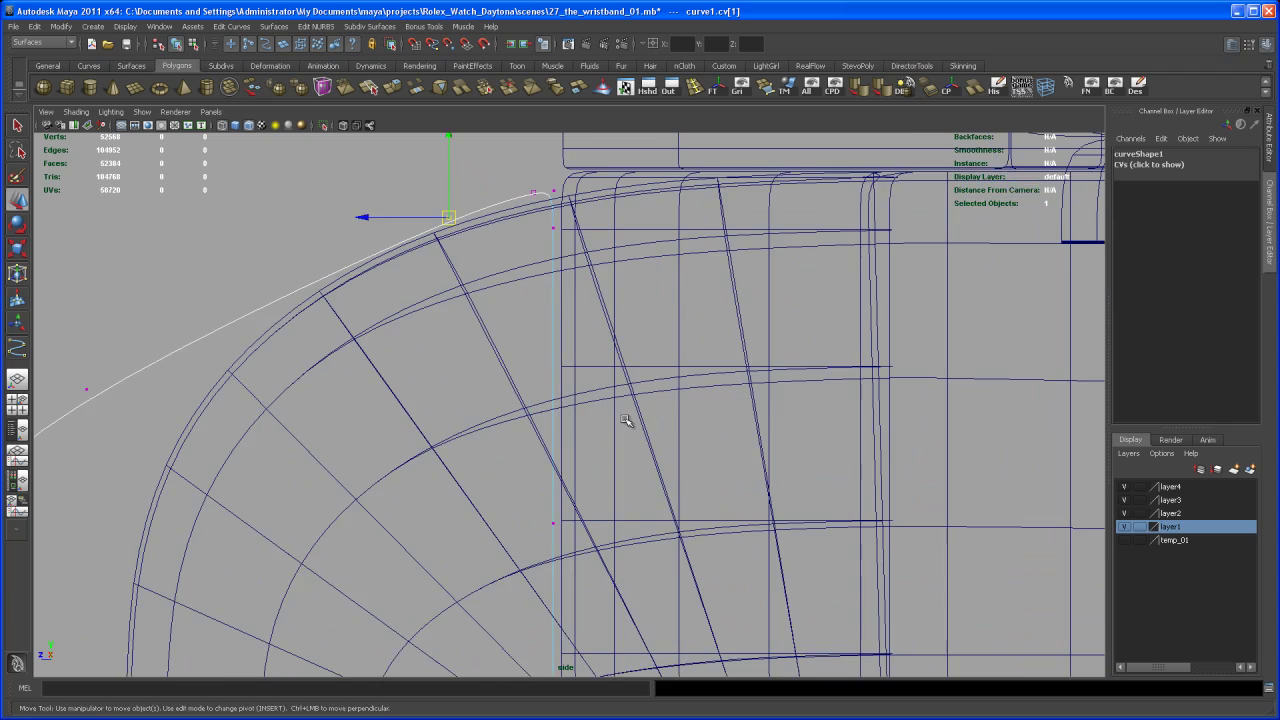
middle_click_drag(492, 300, 566, 461, "alt")
scroll(586, 337, "up", 2)
scroll(566, 461, "up", 5)
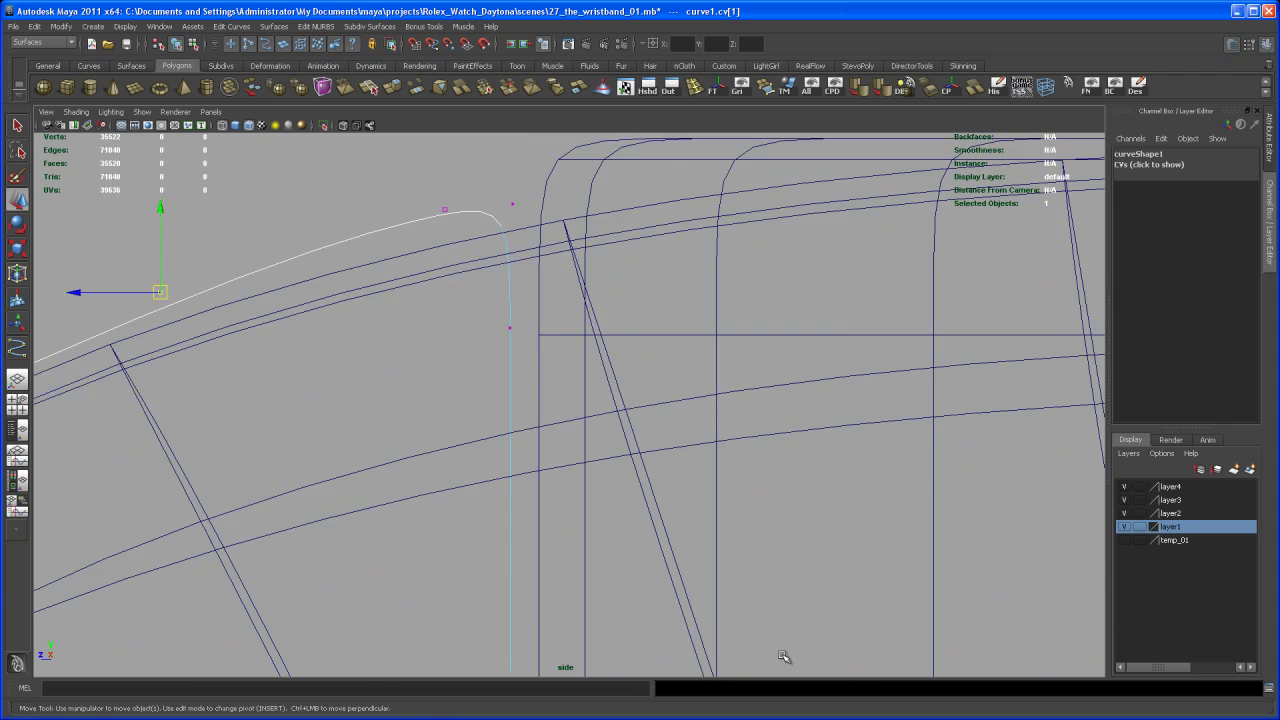
left_click_drag(515, 285, 617, 439)
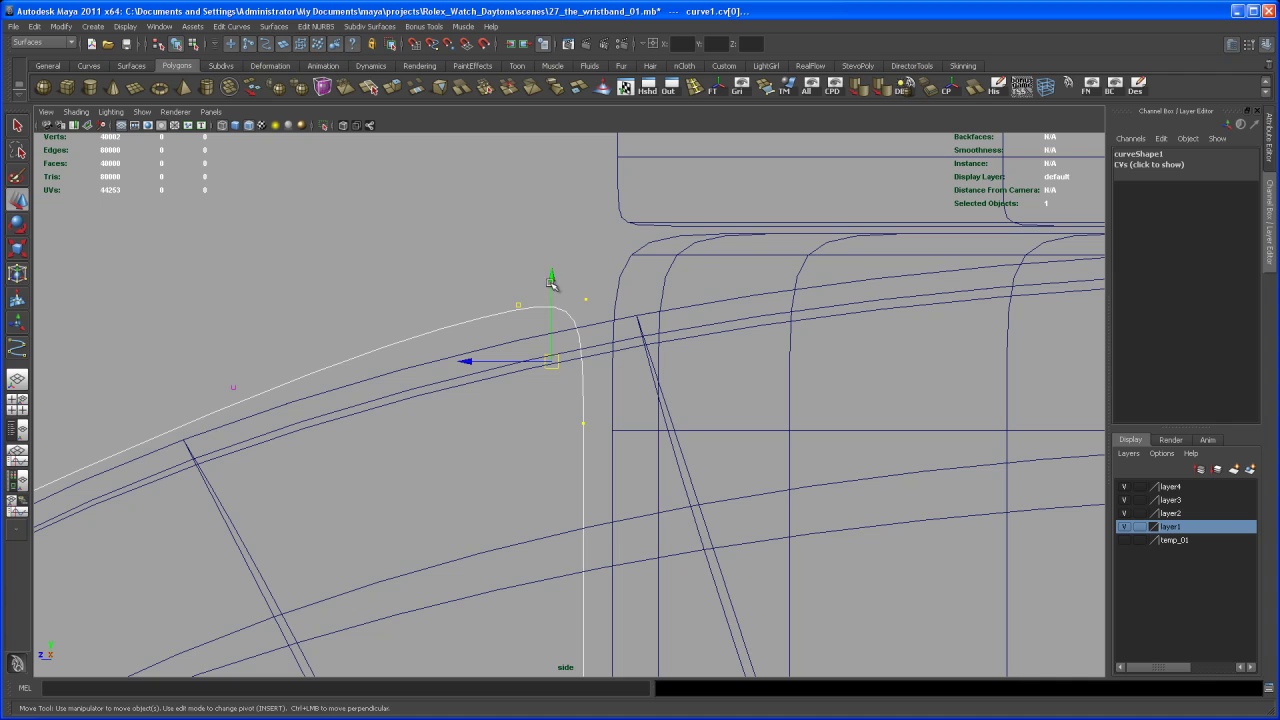
left_click_drag(551, 281, 676, 238)
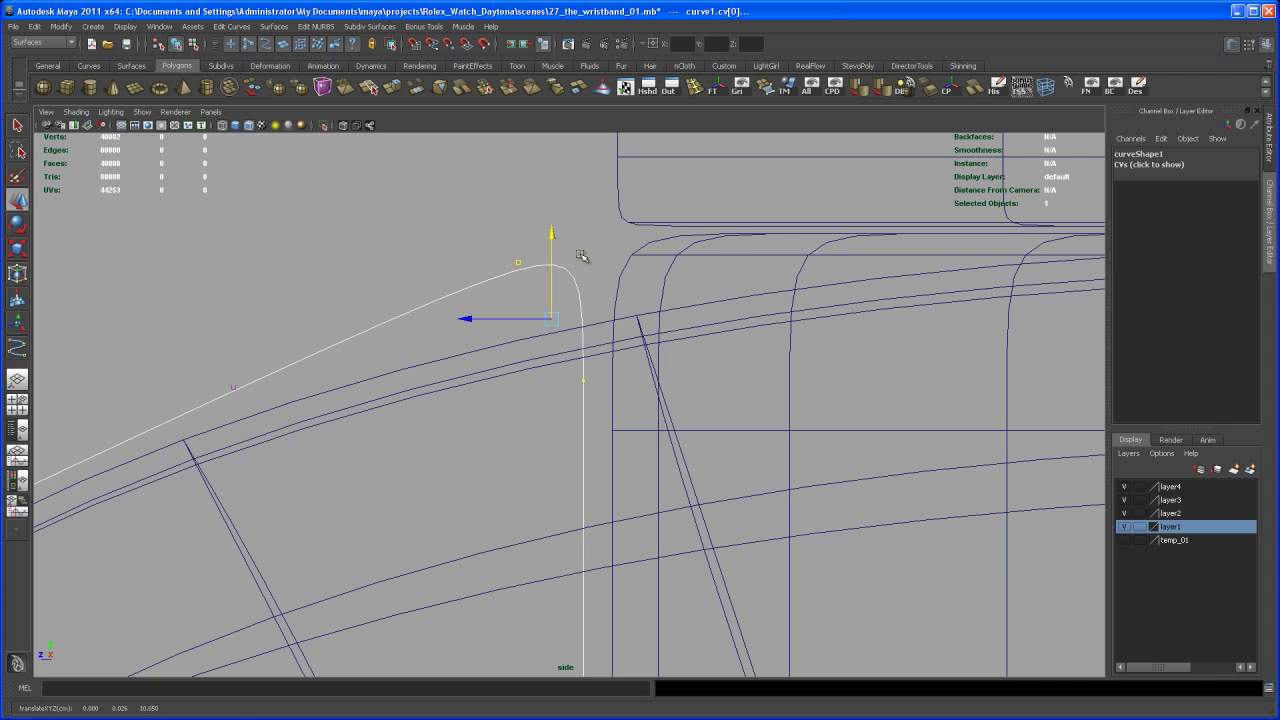
mouse_move(551, 253)
left_mouse_down()
mouse_move(552, 237)
mouse_move(558, 247)
mouse_move(534, 240)
mouse_move(564, 241)
left_mouse_up()
Move CVs 0 and 14 closer to the upper inner corner point to sharpen the bend.
left_click(518, 246)
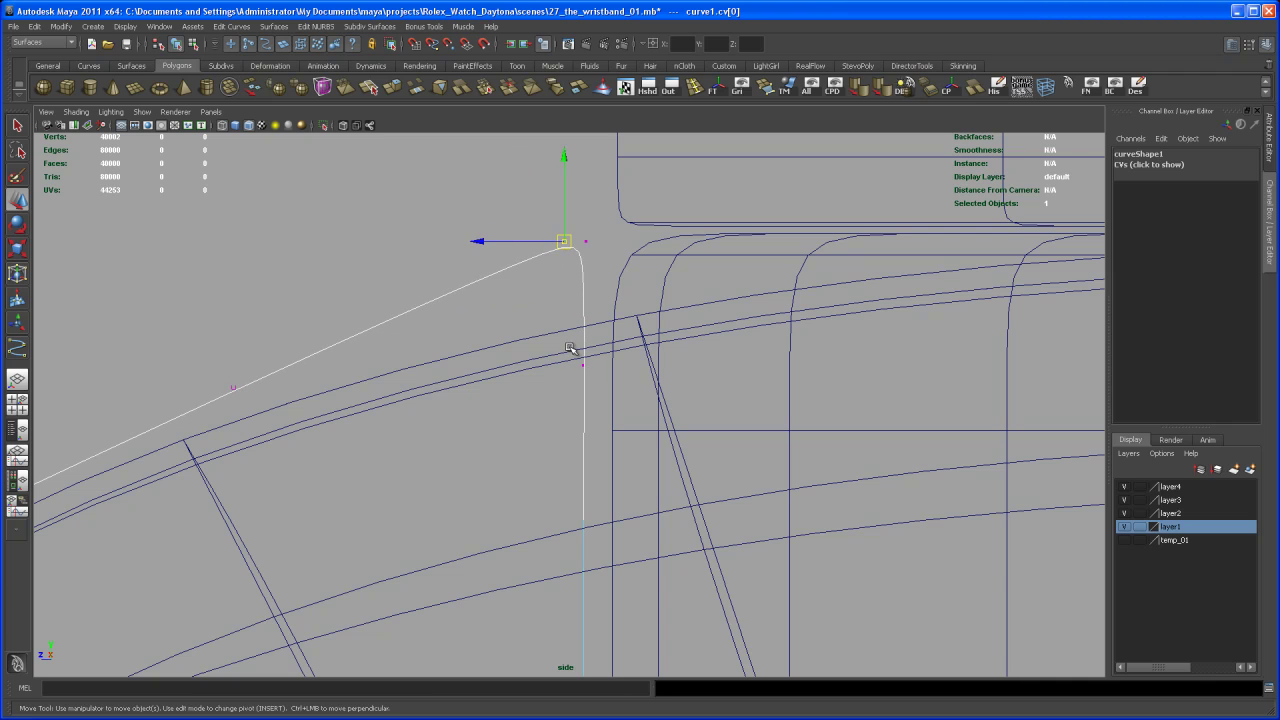
left_click(583, 364)
left_click_drag(584, 314, 590, 206)
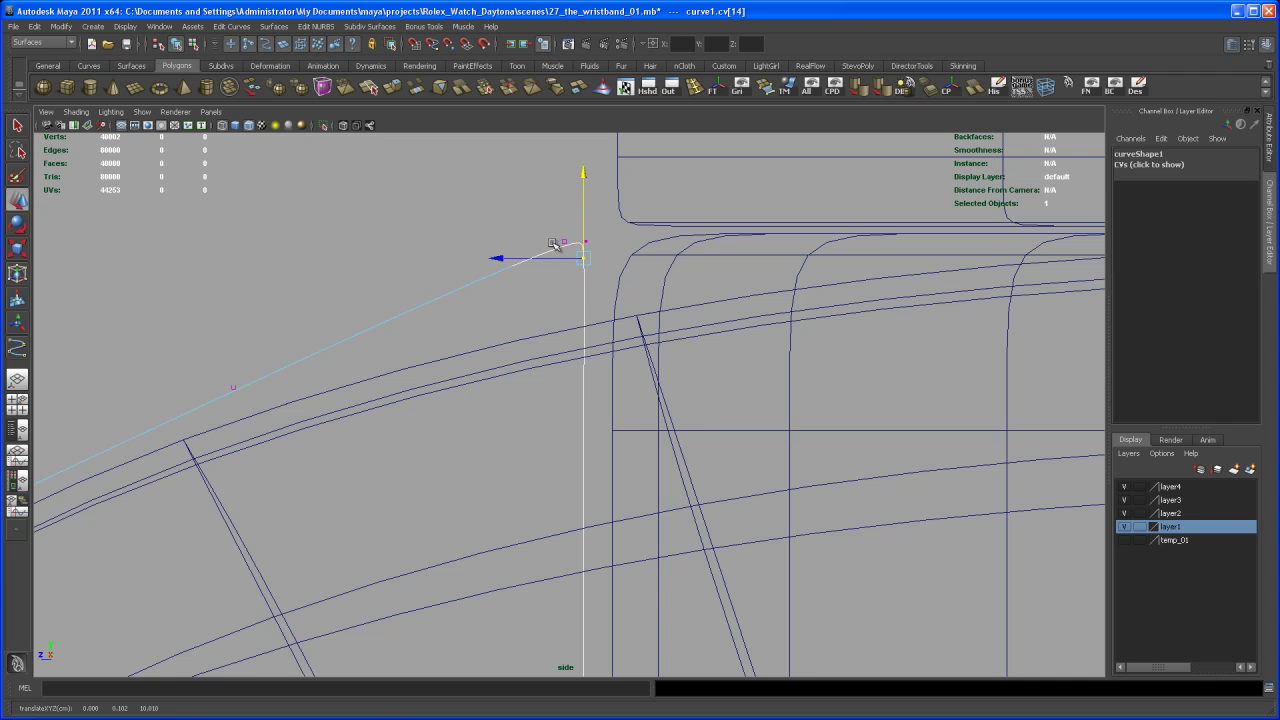
Raise CV 1 slightly and shift it outward along the upper edge to round the slope toward the corner.
middle_click_drag(545, 270, 567, 278, "alt")
right_click_drag(567, 278, 574, 269, "alt")
middle_click_drag(571, 288, 580, 254, "alt")
right_click_drag(580, 254, 564, 251, "alt")
middle_click_drag(564, 251, 560, 458, "alt")
middle_click_drag(511, 403, 554, 388, "alt")
right_click_drag(554, 388, 565, 373, "alt")
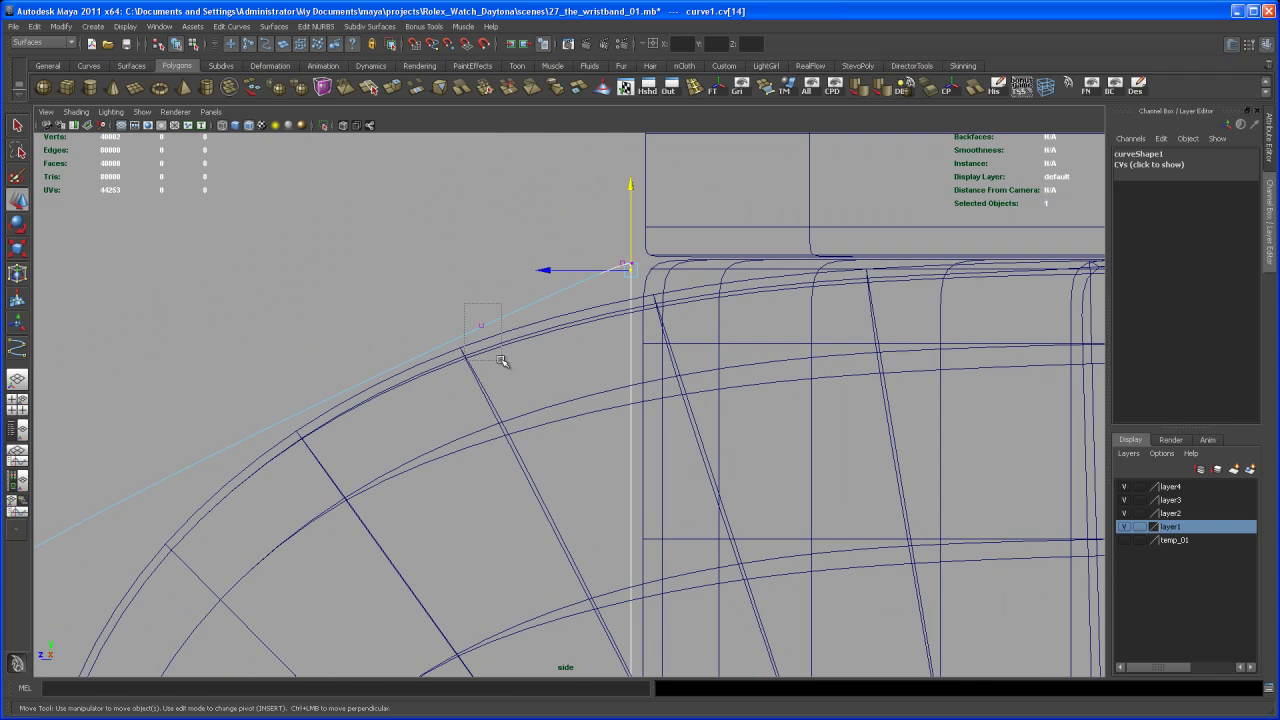
left_click_drag(501, 360, 479, 317)
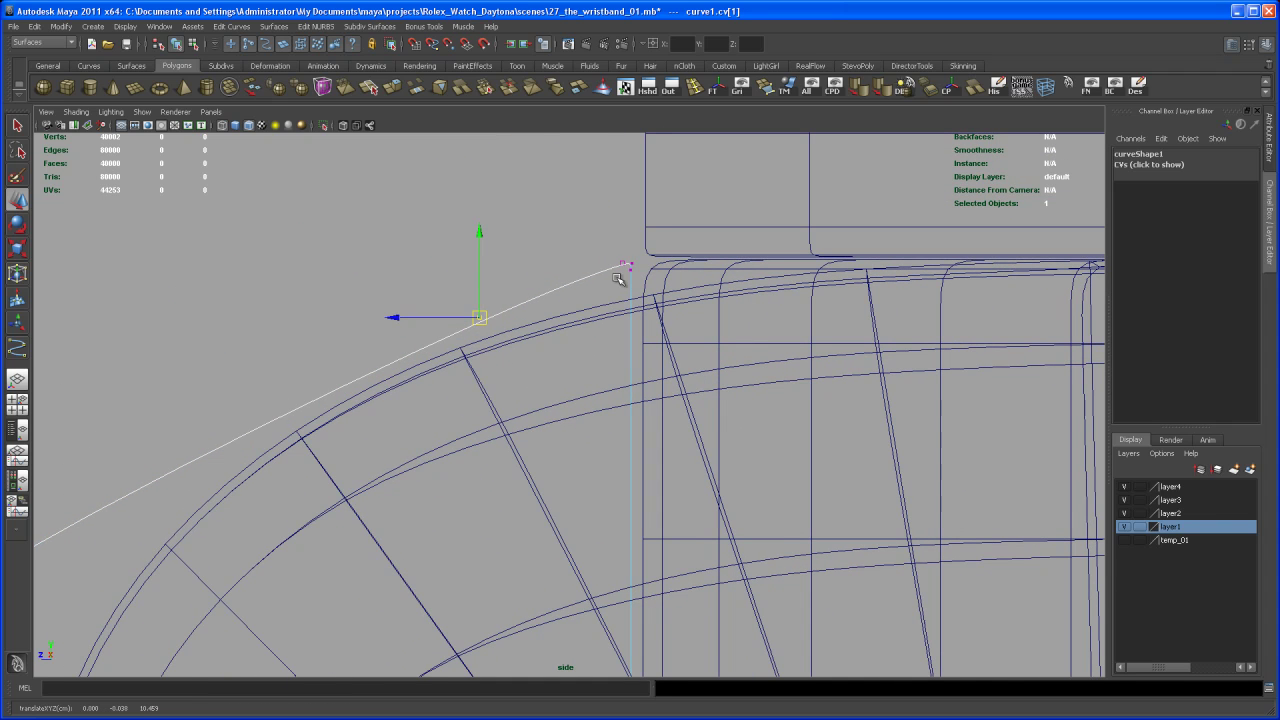
scroll(625, 270, "down", 4)
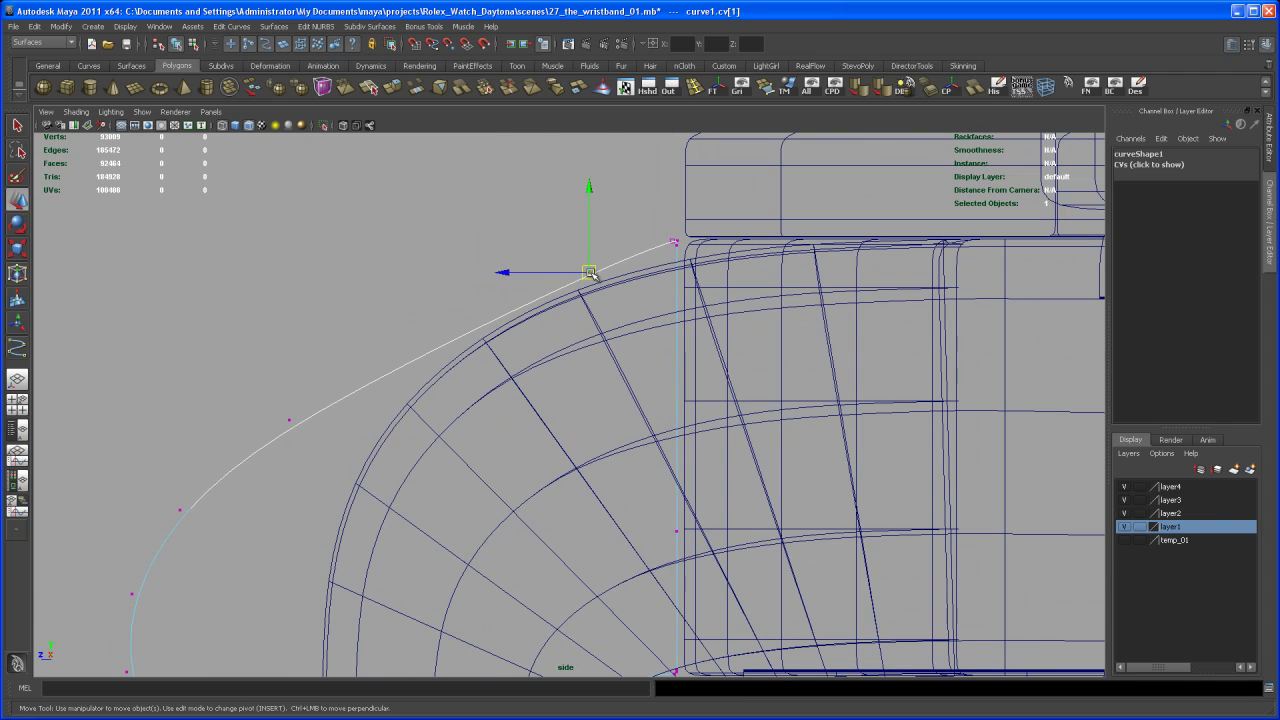
mouse_move(591, 275)
middle_mouse_down()
mouse_move(496, 315)
mouse_move(572, 275)
middle_mouse_up()
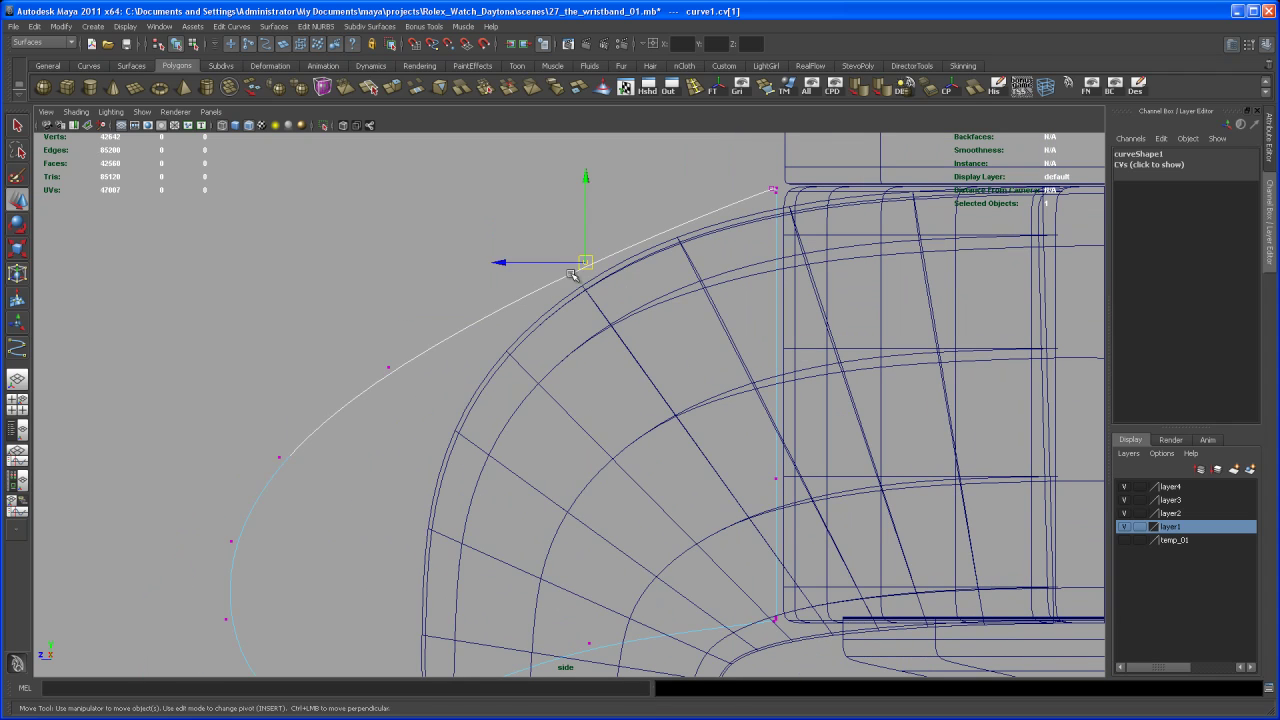
left_click_drag(588, 263, 573, 271)
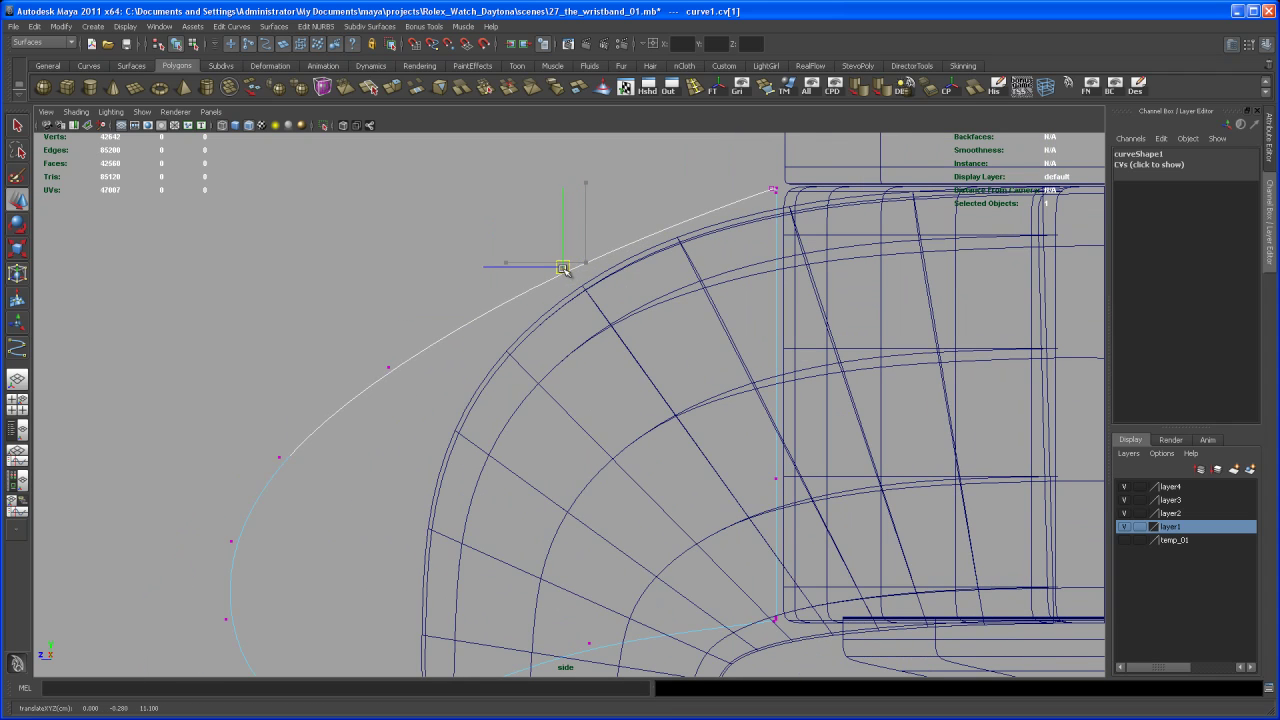
Tighten the bottom inner corner by bringing CVs 12 and 10 closer to the corner point, and adjust the height of CVs 10 to 12.
middle_click_drag(523, 325, 570, 252, "alt")
right_click_drag(478, 315, 477, 359, "alt")
middle_click_drag(477, 359, 474, 398, "alt")
right_click_drag(474, 398, 437, 390, "alt")
middle_click_drag(437, 390, 382, 293, "alt")
right_click_drag(382, 293, 517, 417, "alt")
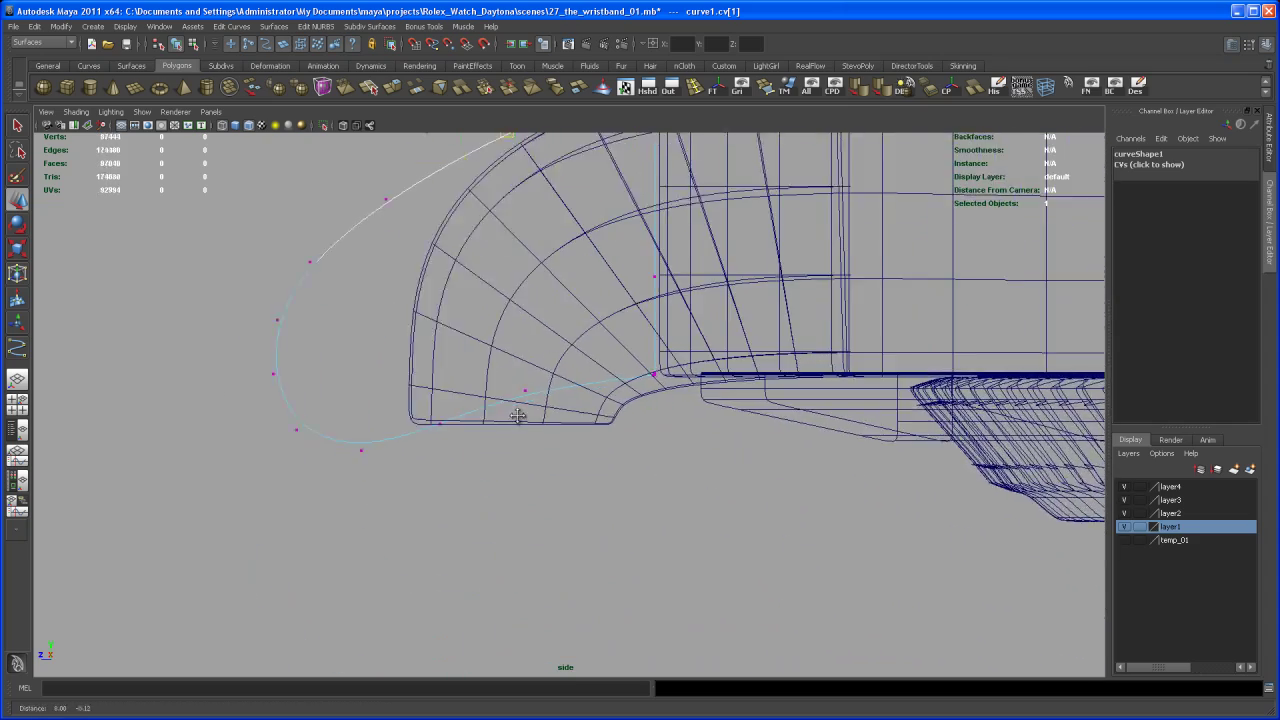
middle_click_drag(517, 417, 472, 438, "alt")
right_click_drag(472, 438, 846, 629, "alt")
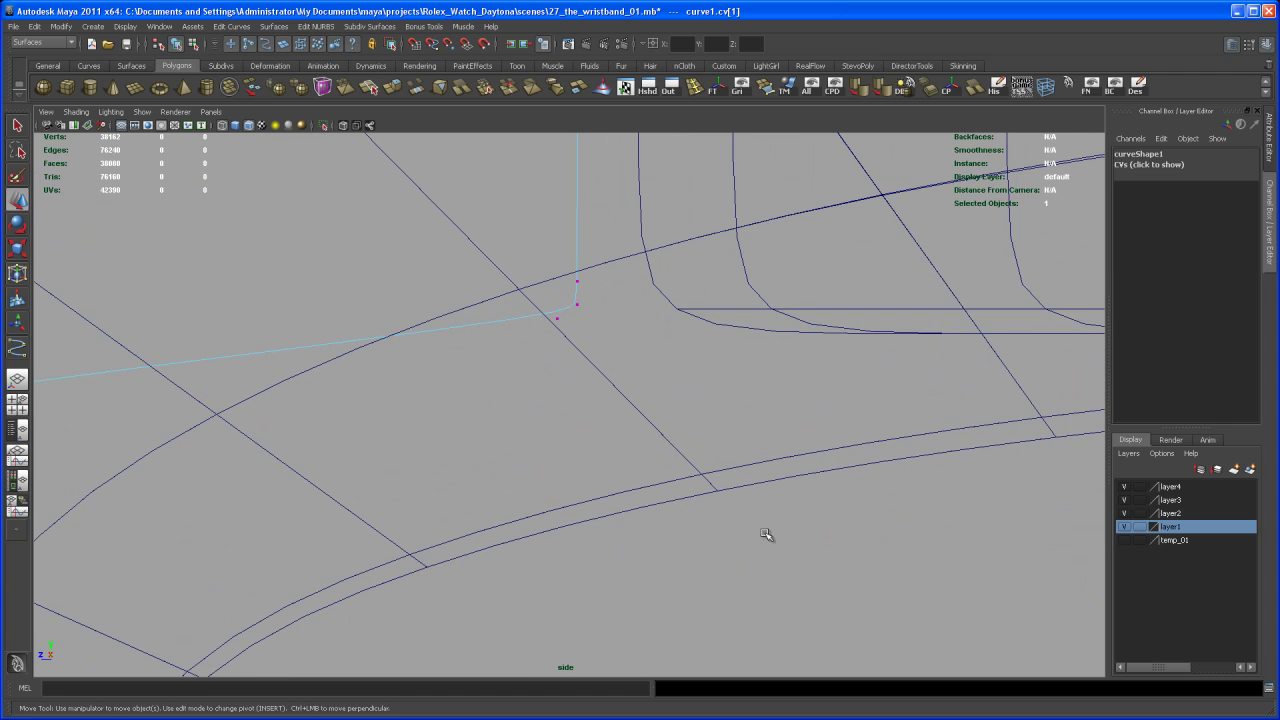
left_click_drag(532, 253, 590, 325)
mouse_move(566, 258)
left_mouse_down()
mouse_move(572, 297)
mouse_move(577, 259)
left_mouse_up()
left_click(599, 285)
mouse_move(543, 316)
left_mouse_down()
mouse_move(566, 336)
mouse_move(563, 317)
left_mouse_up()
middle_click_drag(537, 314, 555, 322, "alt")
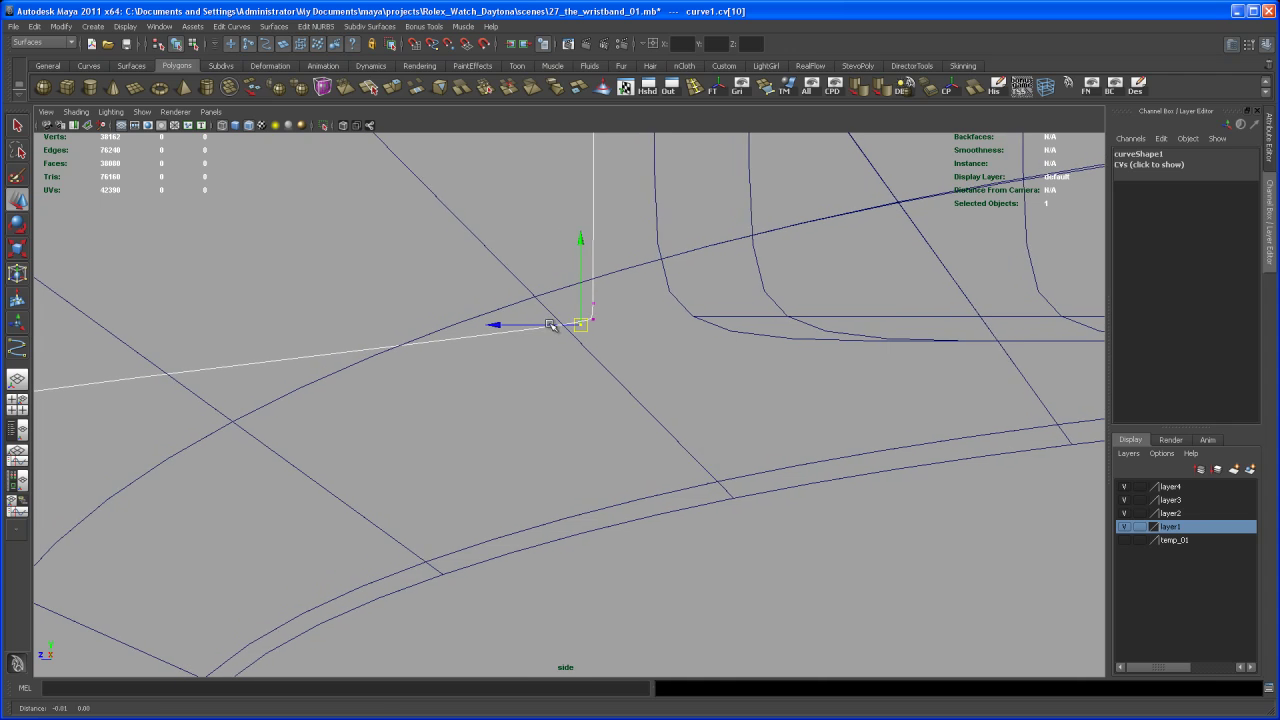
left_click_drag(553, 283, 588, 283)
Adjust CVs 9 and 8 on the profile's underside to smooth the curve running from the bottom inner corner.
scroll(528, 294, "down", 8)
middle_click_drag(570, 292, 698, 247, "alt")
right_click_drag(546, 390, 578, 402, "alt")
middle_click_drag(578, 392, 656, 362, "alt")
middle_click_drag(475, 336, 609, 326, "alt")
right_click_drag(614, 346, 492, 318, "alt")
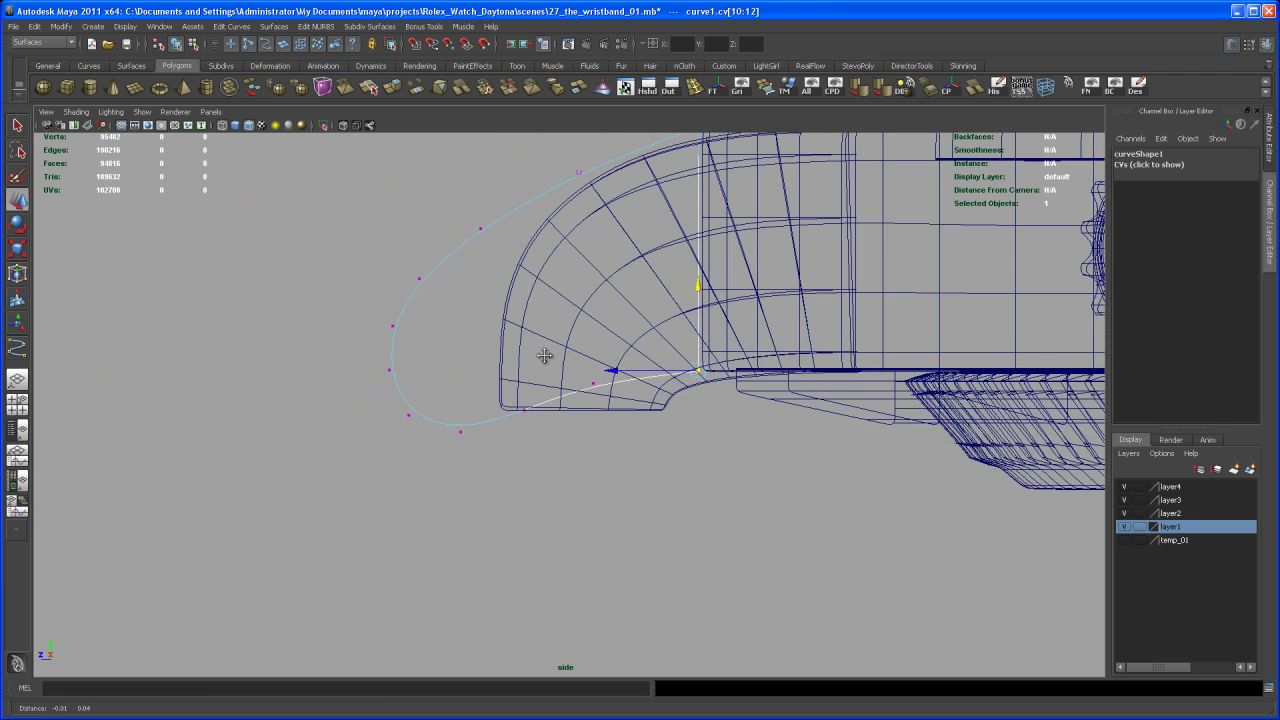
middle_click_drag(548, 355, 533, 371, "alt")
left_click_drag(563, 385, 593, 396)
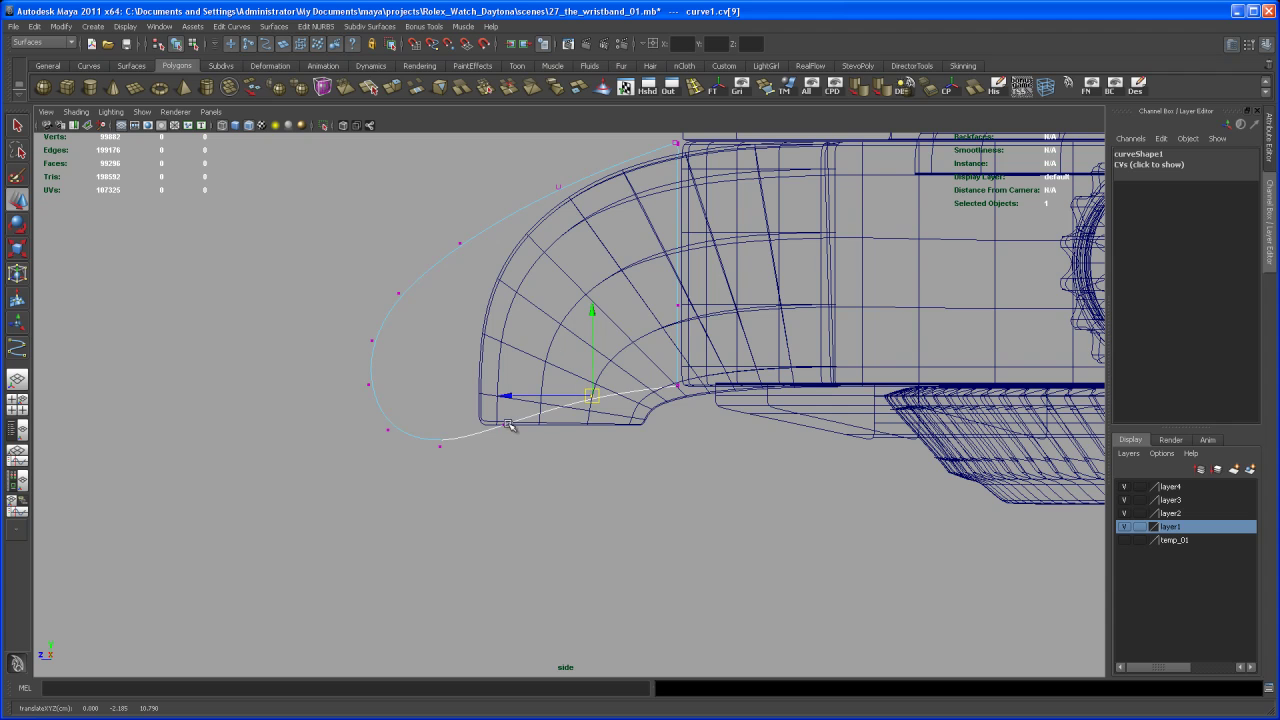
mouse_move(498, 417)
left_mouse_down()
mouse_move(518, 437)
mouse_move(510, 419)
left_mouse_up()
right_click_drag(494, 422, 557, 509, "alt")
middle_click_drag(502, 495, 507, 534, "alt")
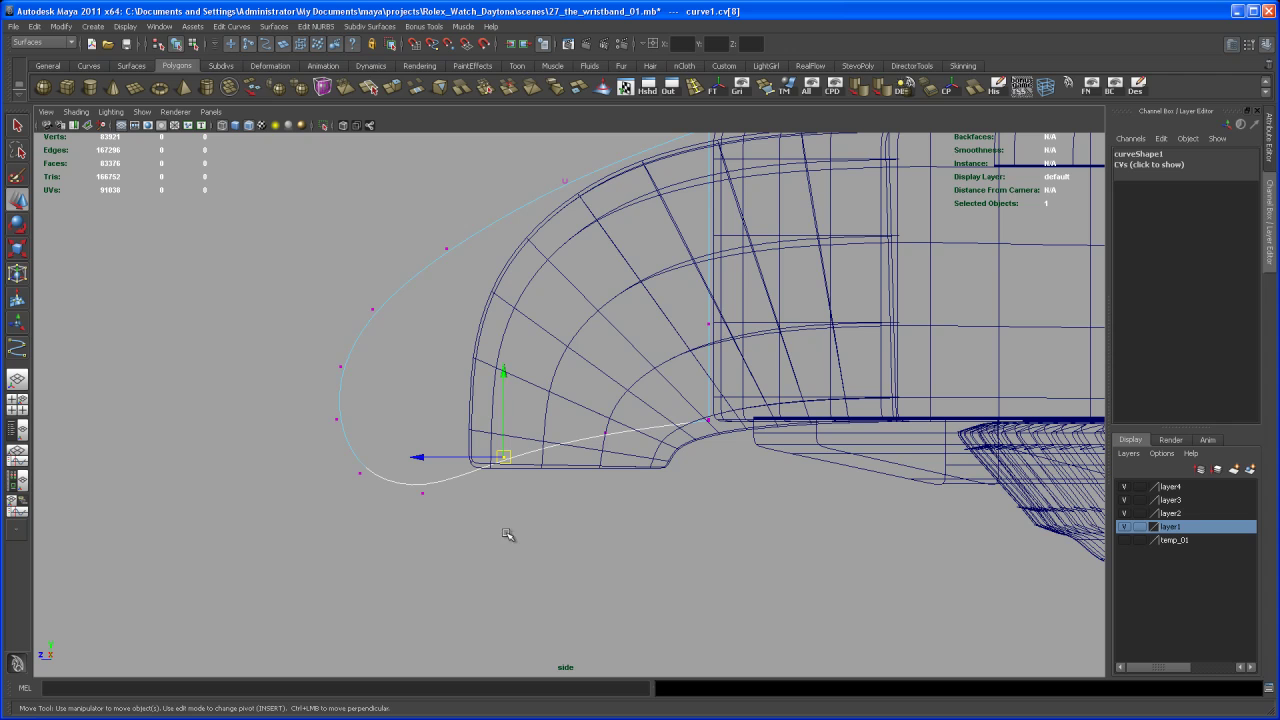
Switch to the perspective view, leave CV editing and select the whole profile curve as an object.
middle_click_drag(595, 286, 559, 326, "alt")
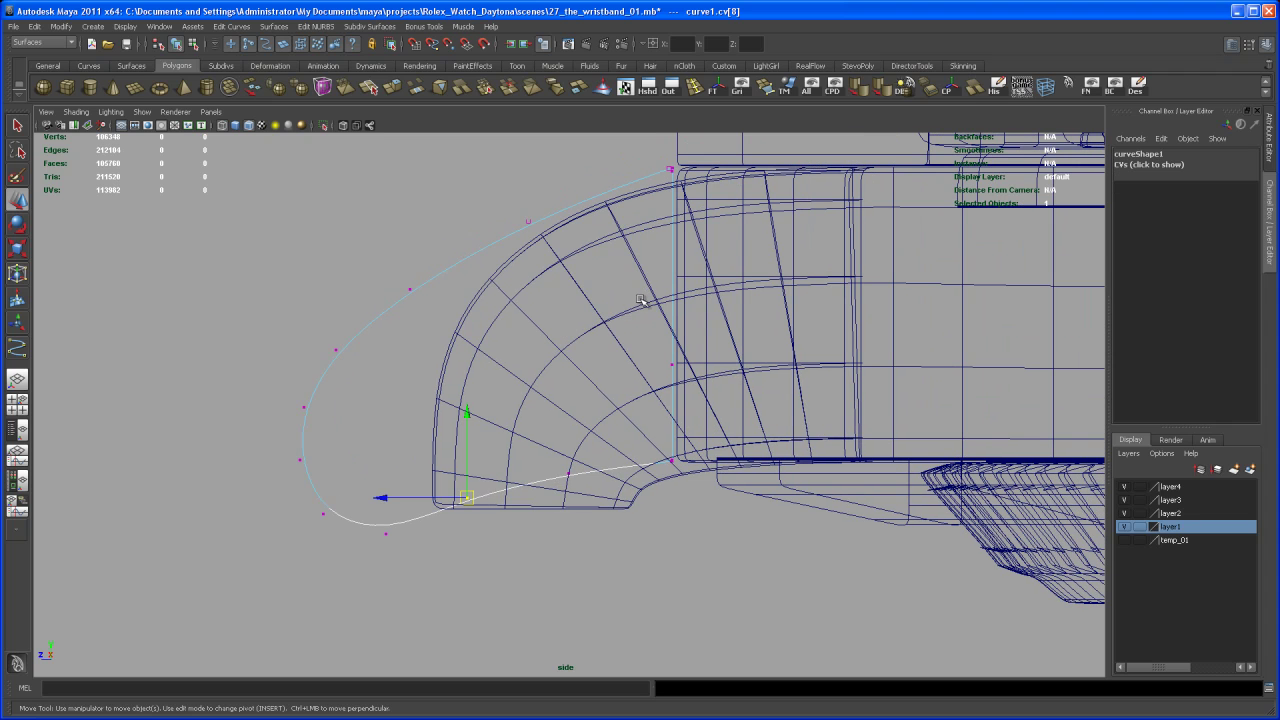
key("space")
key("space")
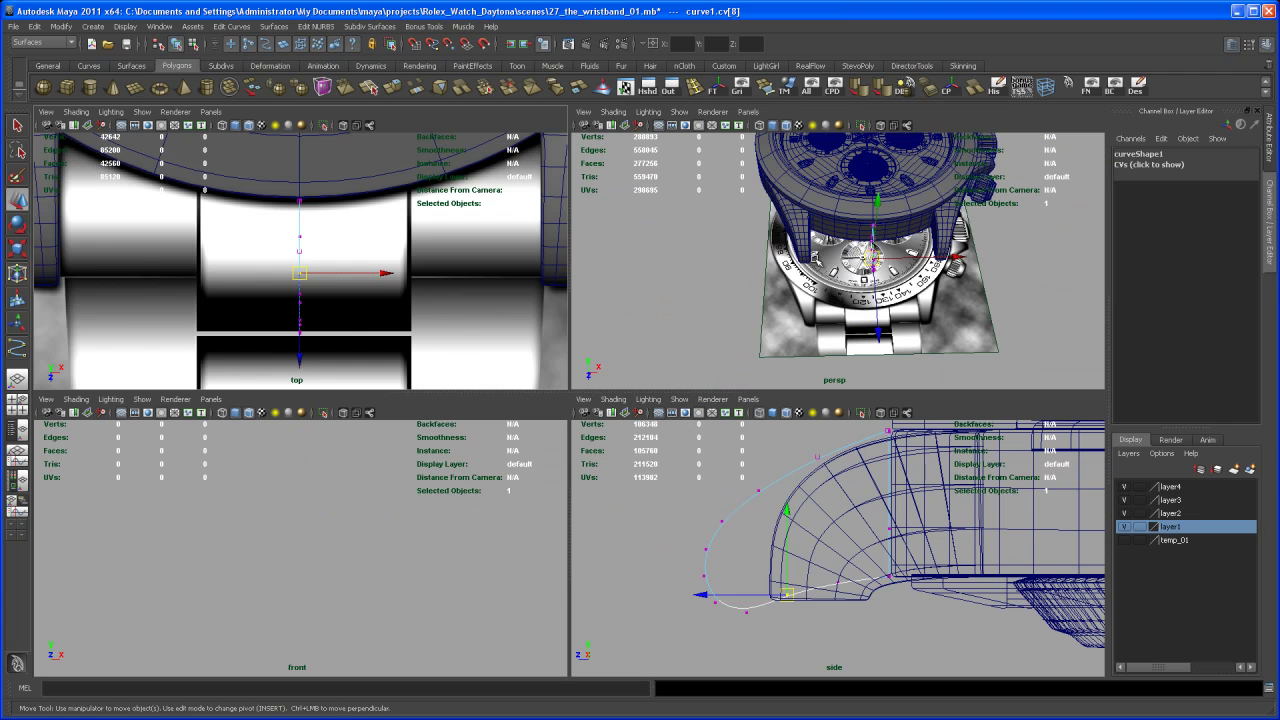
key("space")
left_click_drag(765, 395, 811, 413, "alt")
scroll(790, 420, "up", 5)
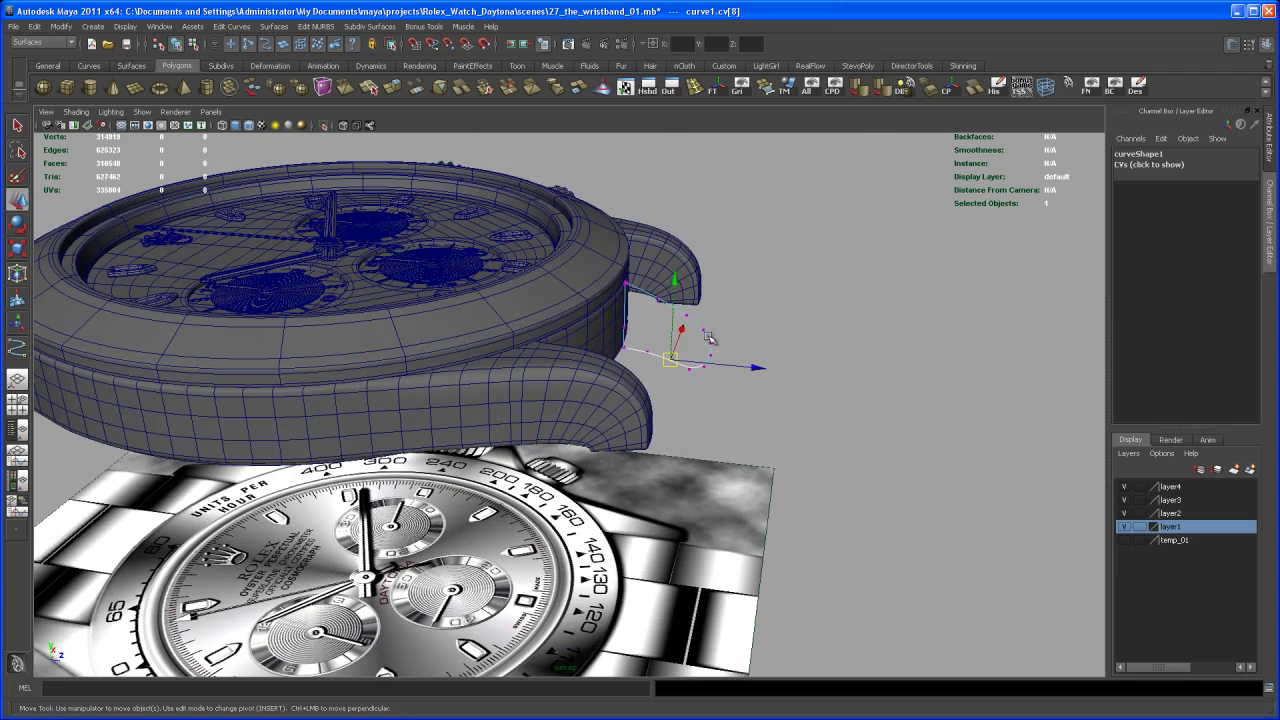
right_click_drag(708, 338, 677, 363)
Examine the profile curve from several angles against the watch case, the lugs and the reference image.
mouse_move(737, 380)
left_mouse_down("alt")
mouse_move(754, 382)
mouse_move(726, 377)
left_mouse_up("alt")
scroll(803, 446, "up", 3)
middle_click_drag(803, 446, 656, 512, "alt")
scroll(790, 499, "up", 3)
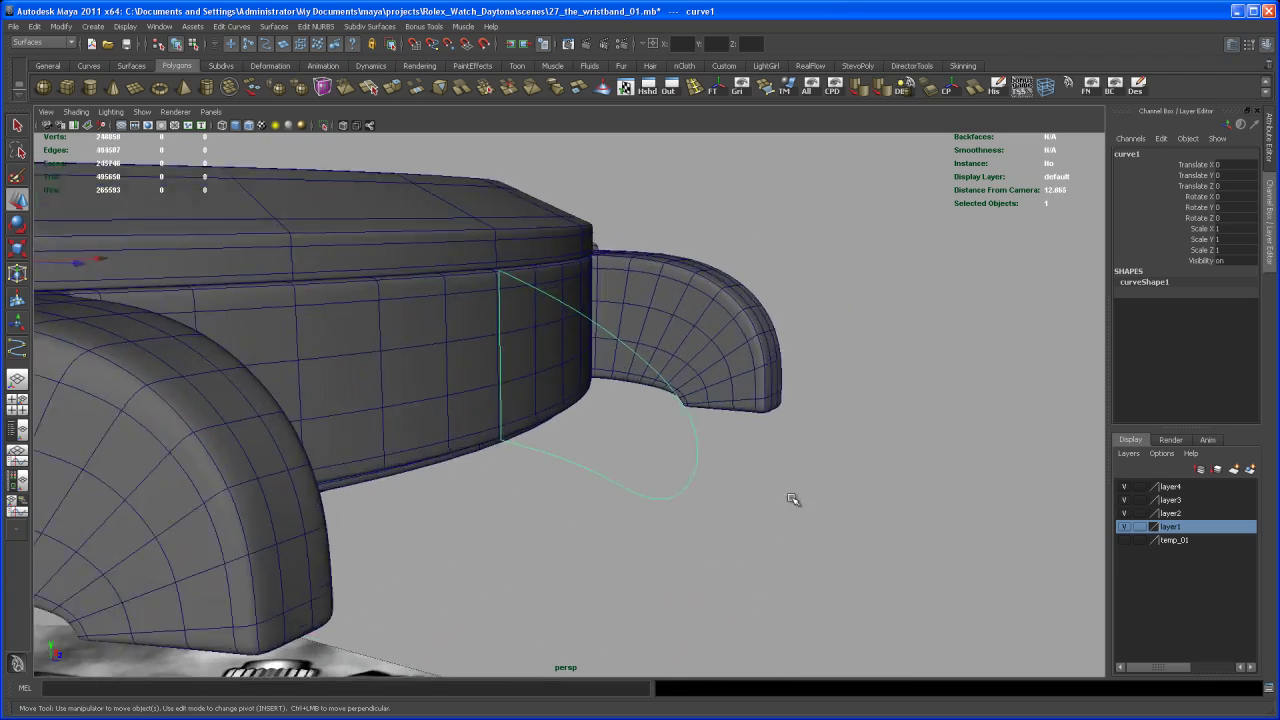
left_click_drag(793, 499, 820, 543, "alt")
scroll(820, 543, "down", 3)
middle_click_drag(820, 500, 791, 406, "alt")
left_click_drag(791, 406, 686, 424, "alt")
scroll(686, 424, "down", 3)
middle_click_drag(686, 424, 691, 438, "alt")
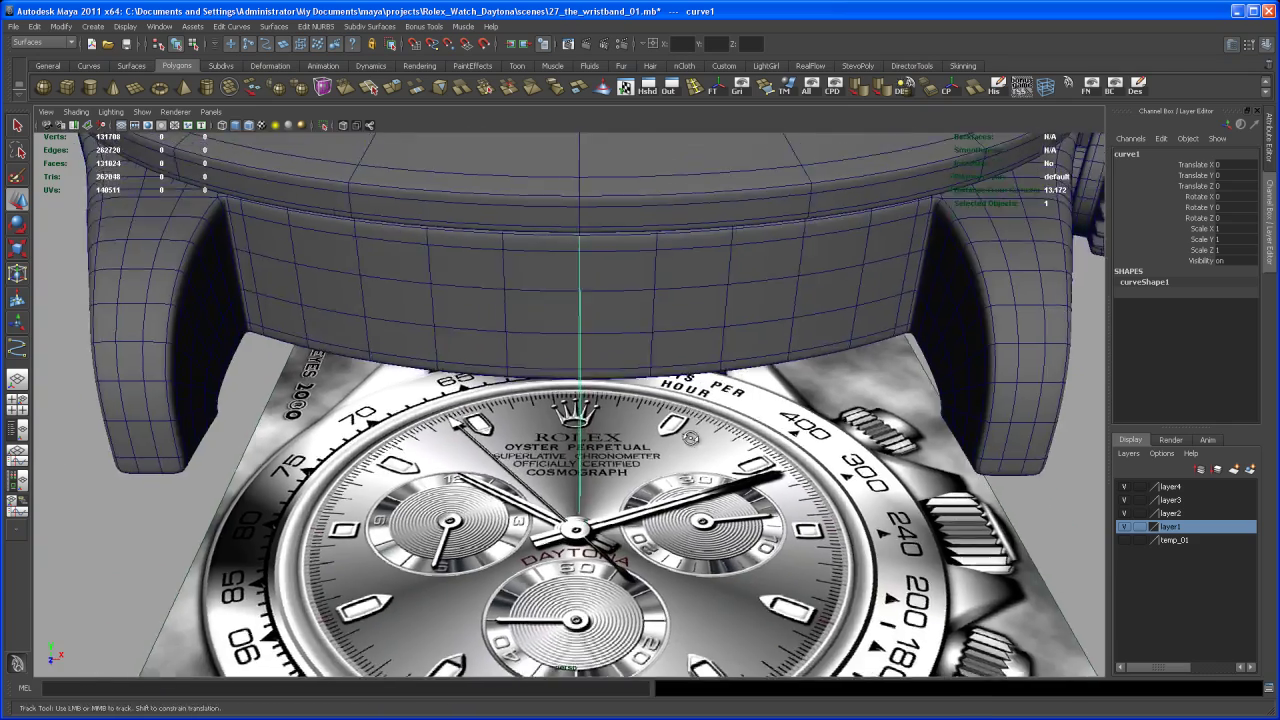
left_click_drag(691, 438, 659, 515, "alt")
scroll(658, 516, "up", 1)
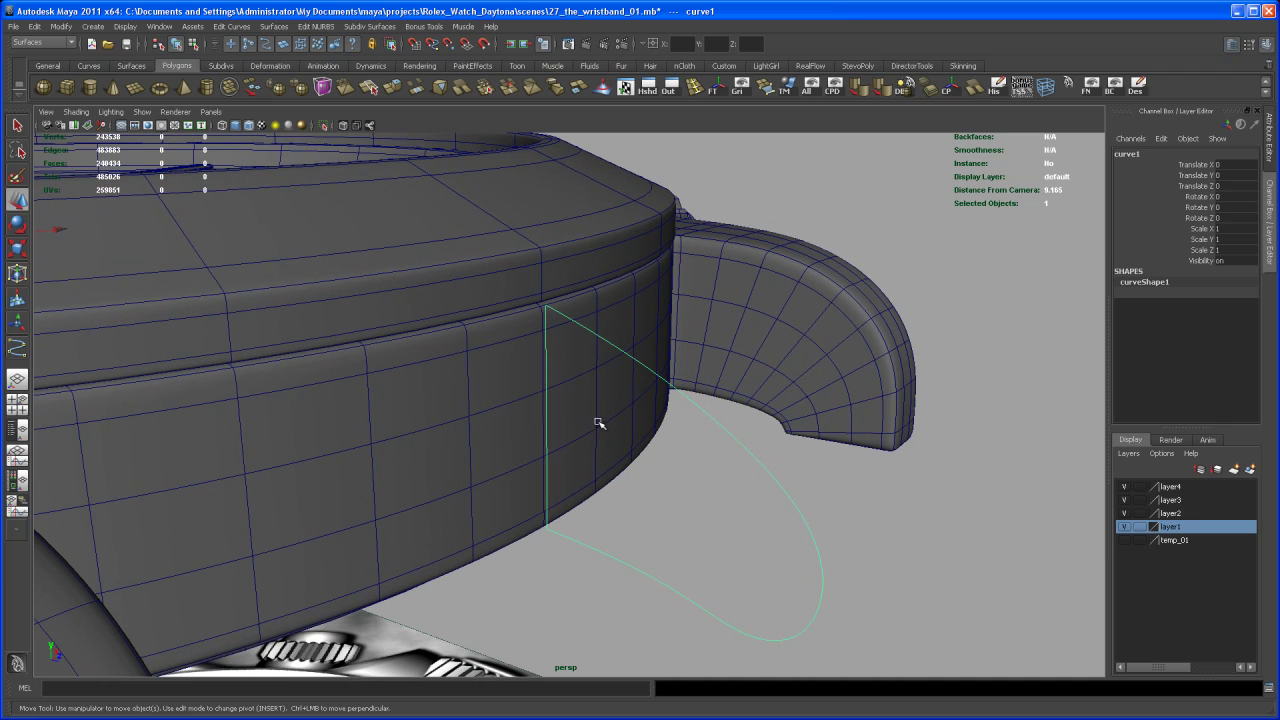
Move the profile curve's pivot onto its vertical inner edge, near mid-height beside the watch case.
right_click_drag(617, 491, 763, 606, "alt")
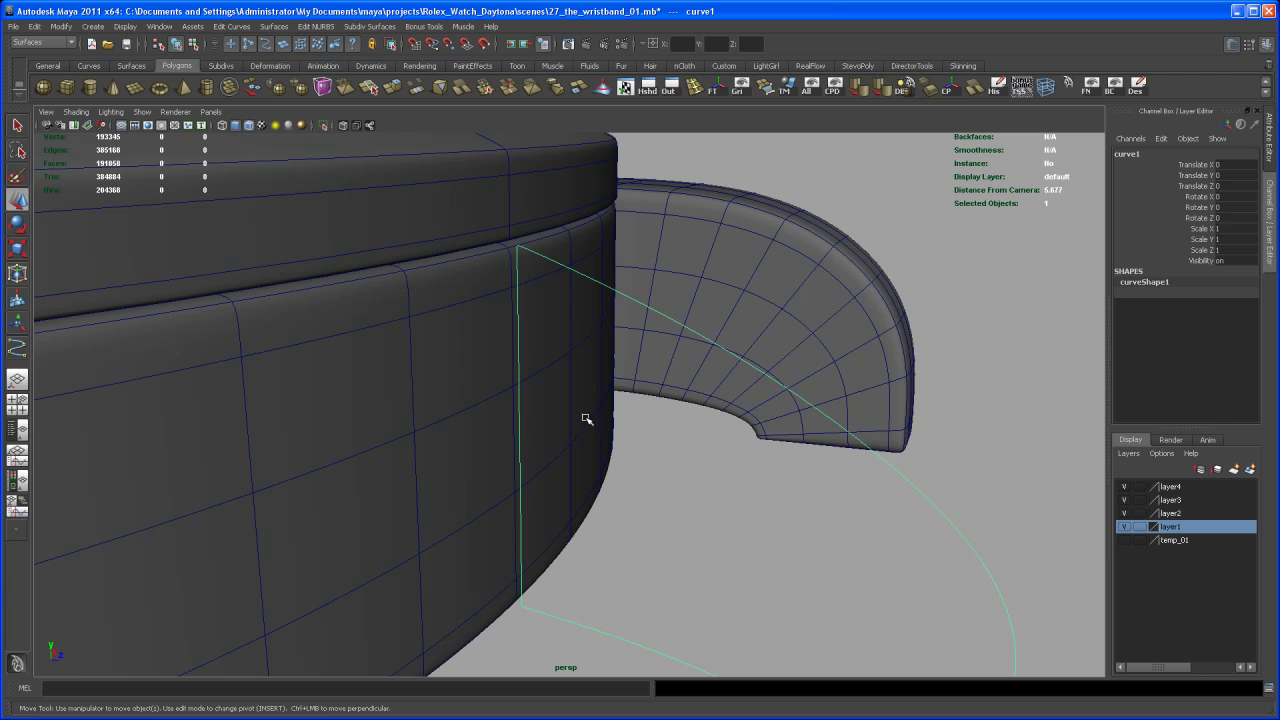
key("Insert")
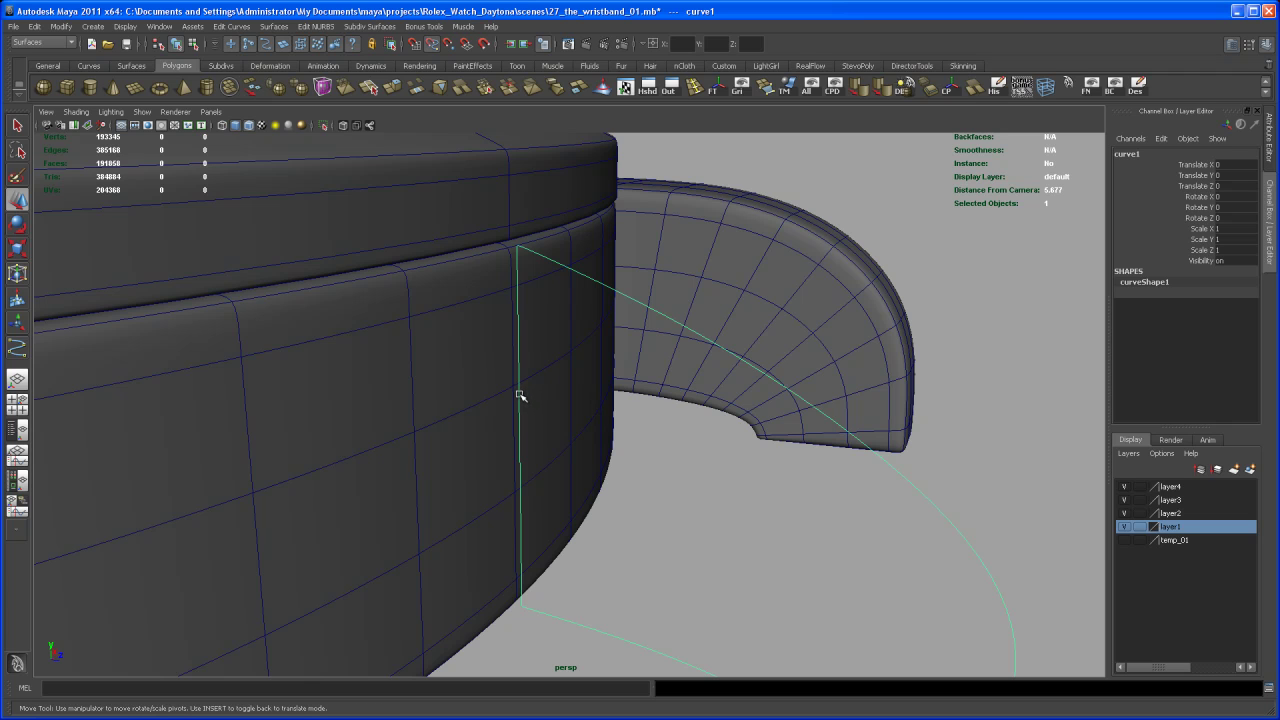
middle_click(519, 395)
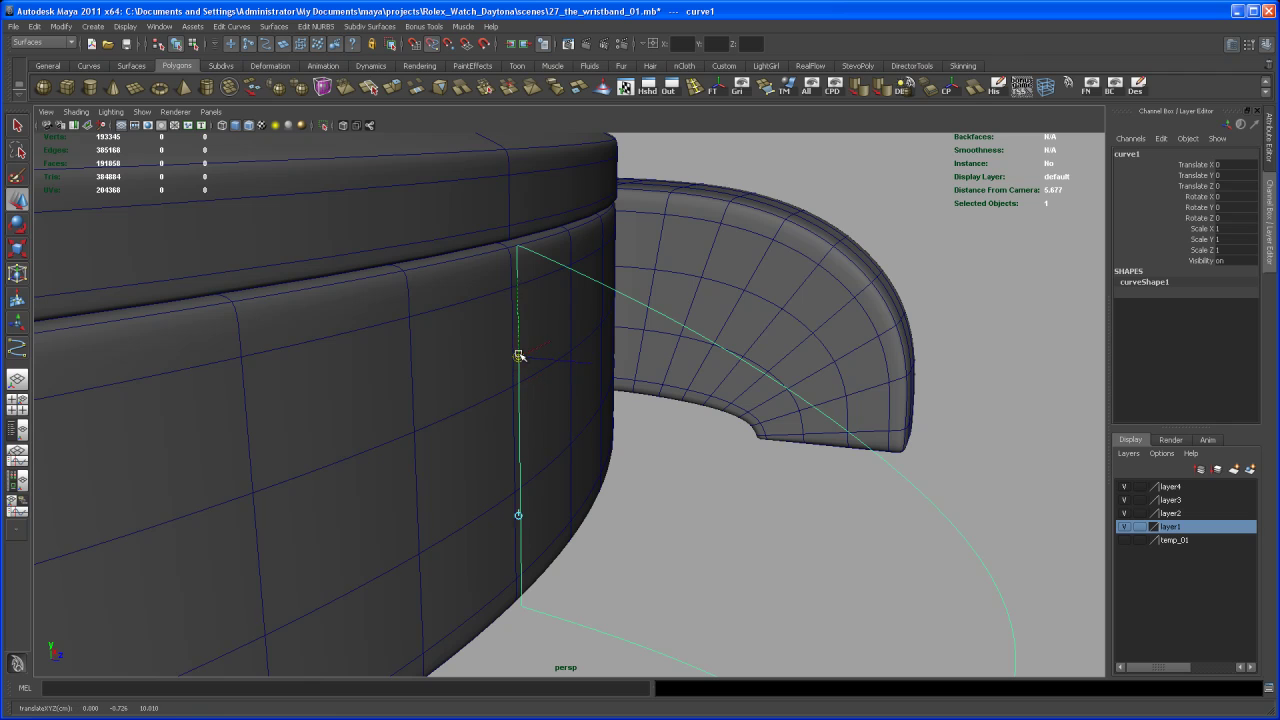
mouse_move(519, 369)
middle_mouse_down()
mouse_move(523, 451)
mouse_move(521, 372)
middle_mouse_up()
key("Insert")
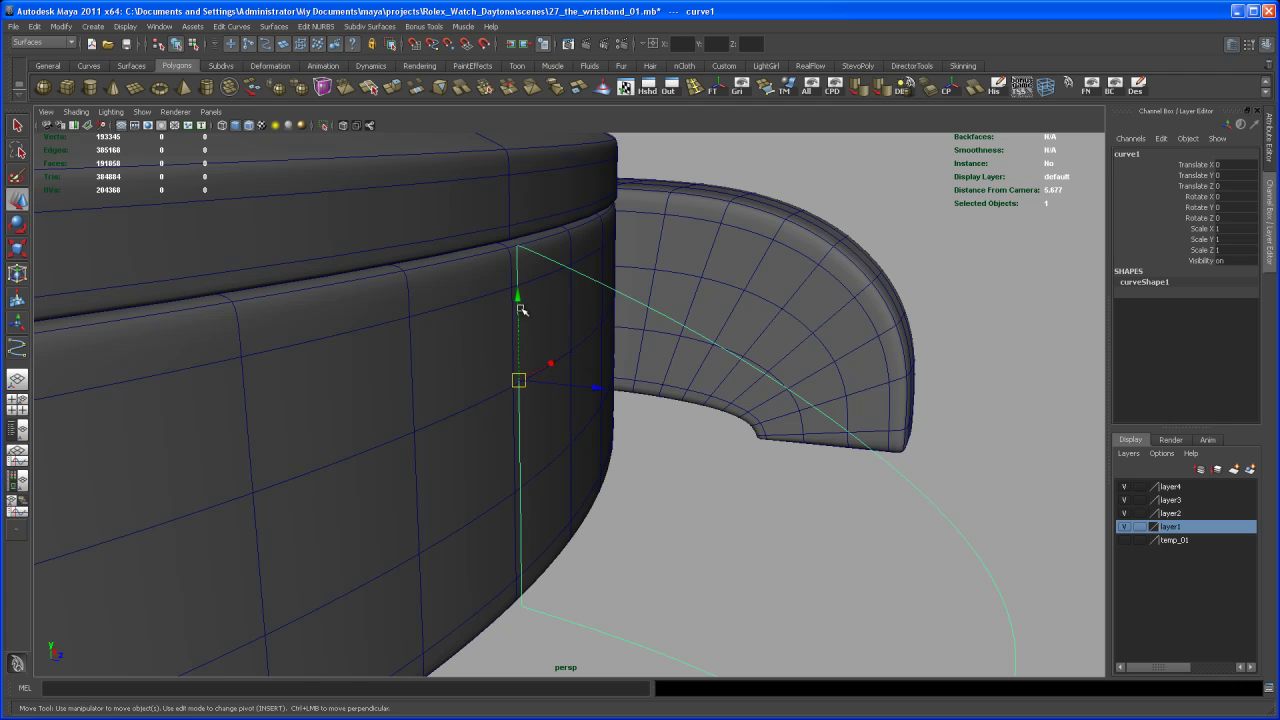
mouse_move(585, 466)
left_mouse_down("alt")
mouse_move(611, 446)
mouse_move(603, 460)
mouse_move(456, 473)
mouse_move(366, 466)
mouse_move(571, 466)
left_mouse_up("alt")
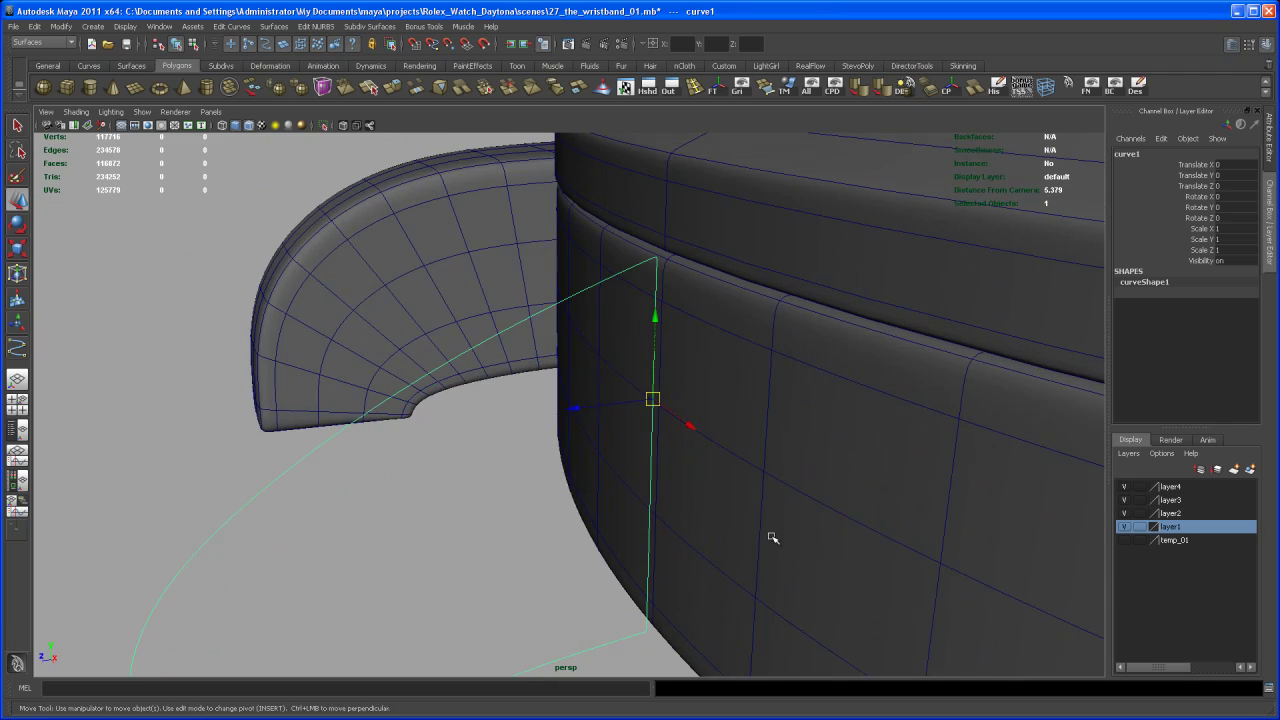
Check the profile curve and its pivot against the case in the side and perspective views.
key("space")
key("space")
scroll(672, 503, "up", 4)
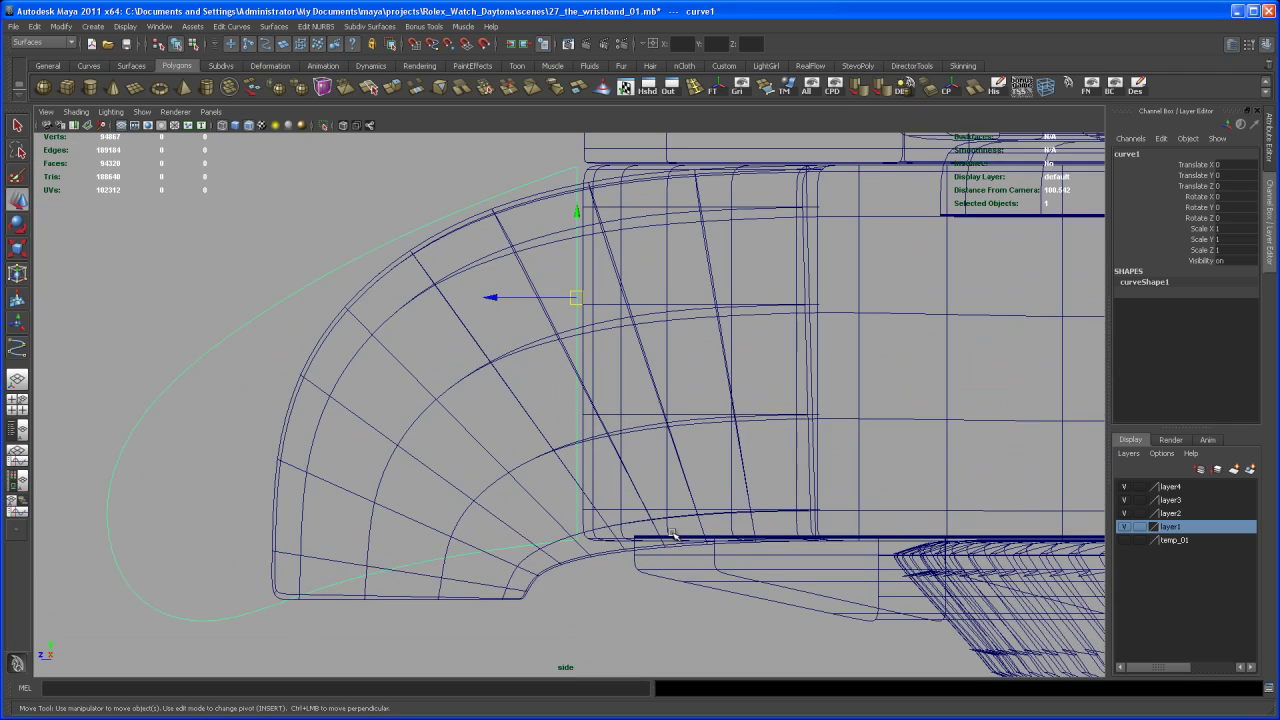
middle_click_drag(672, 503, 679, 470, "alt")
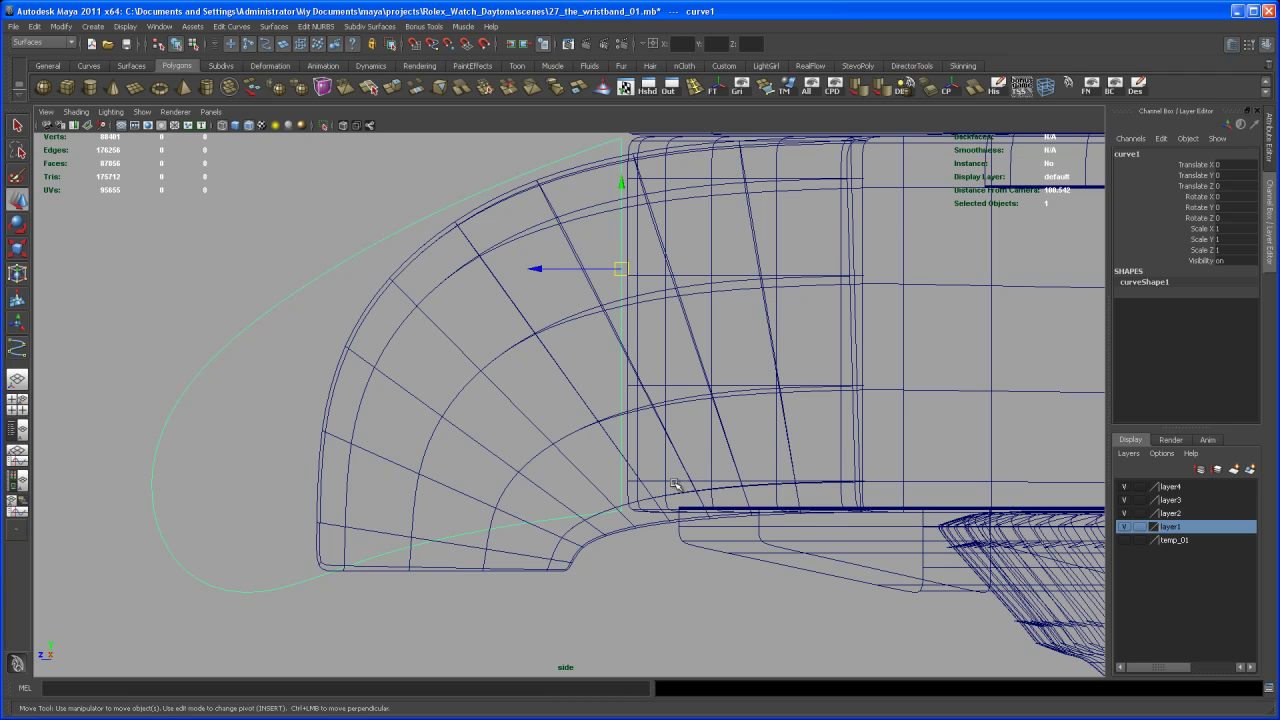
key("space")
key("space")
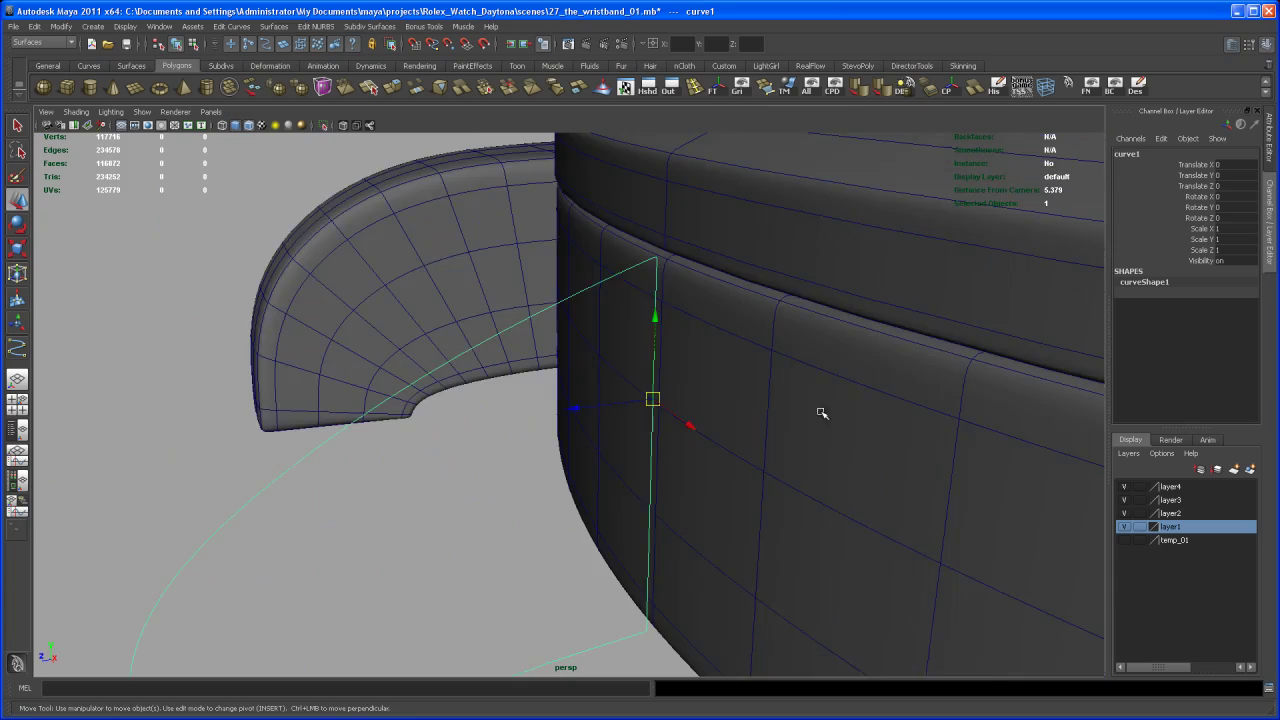
right_click_drag(648, 413, 625, 365, "alt")
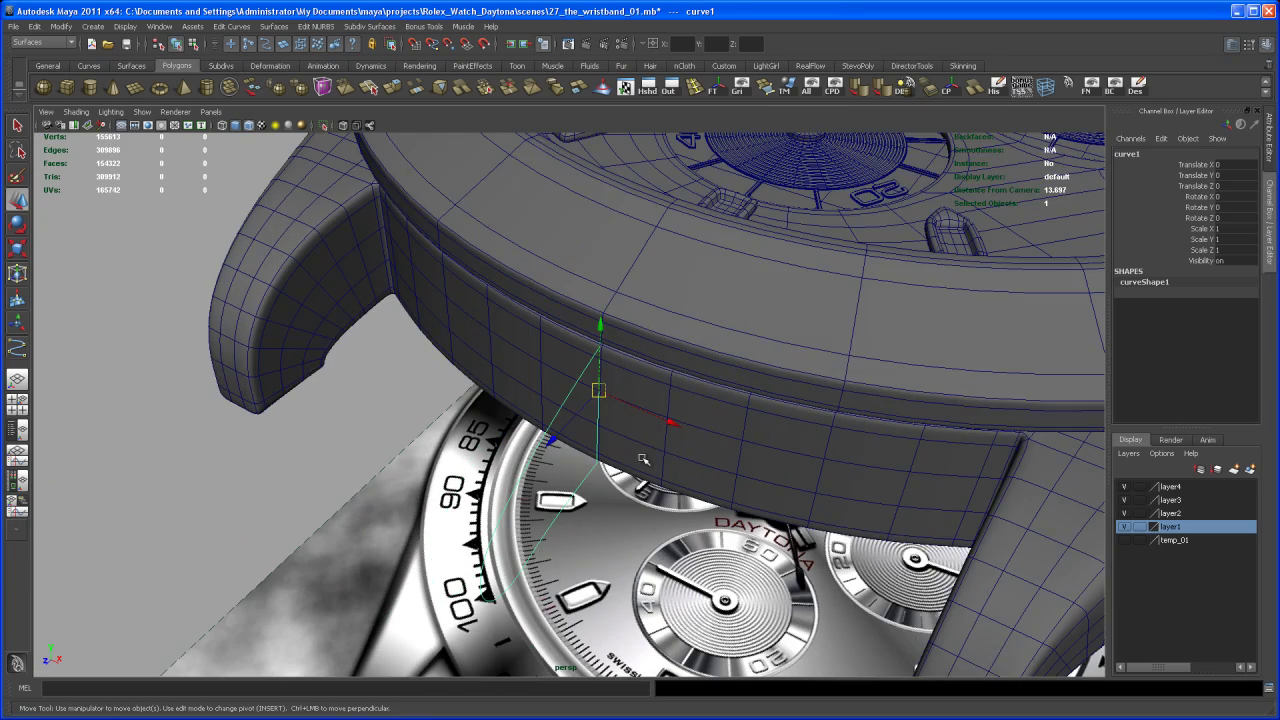